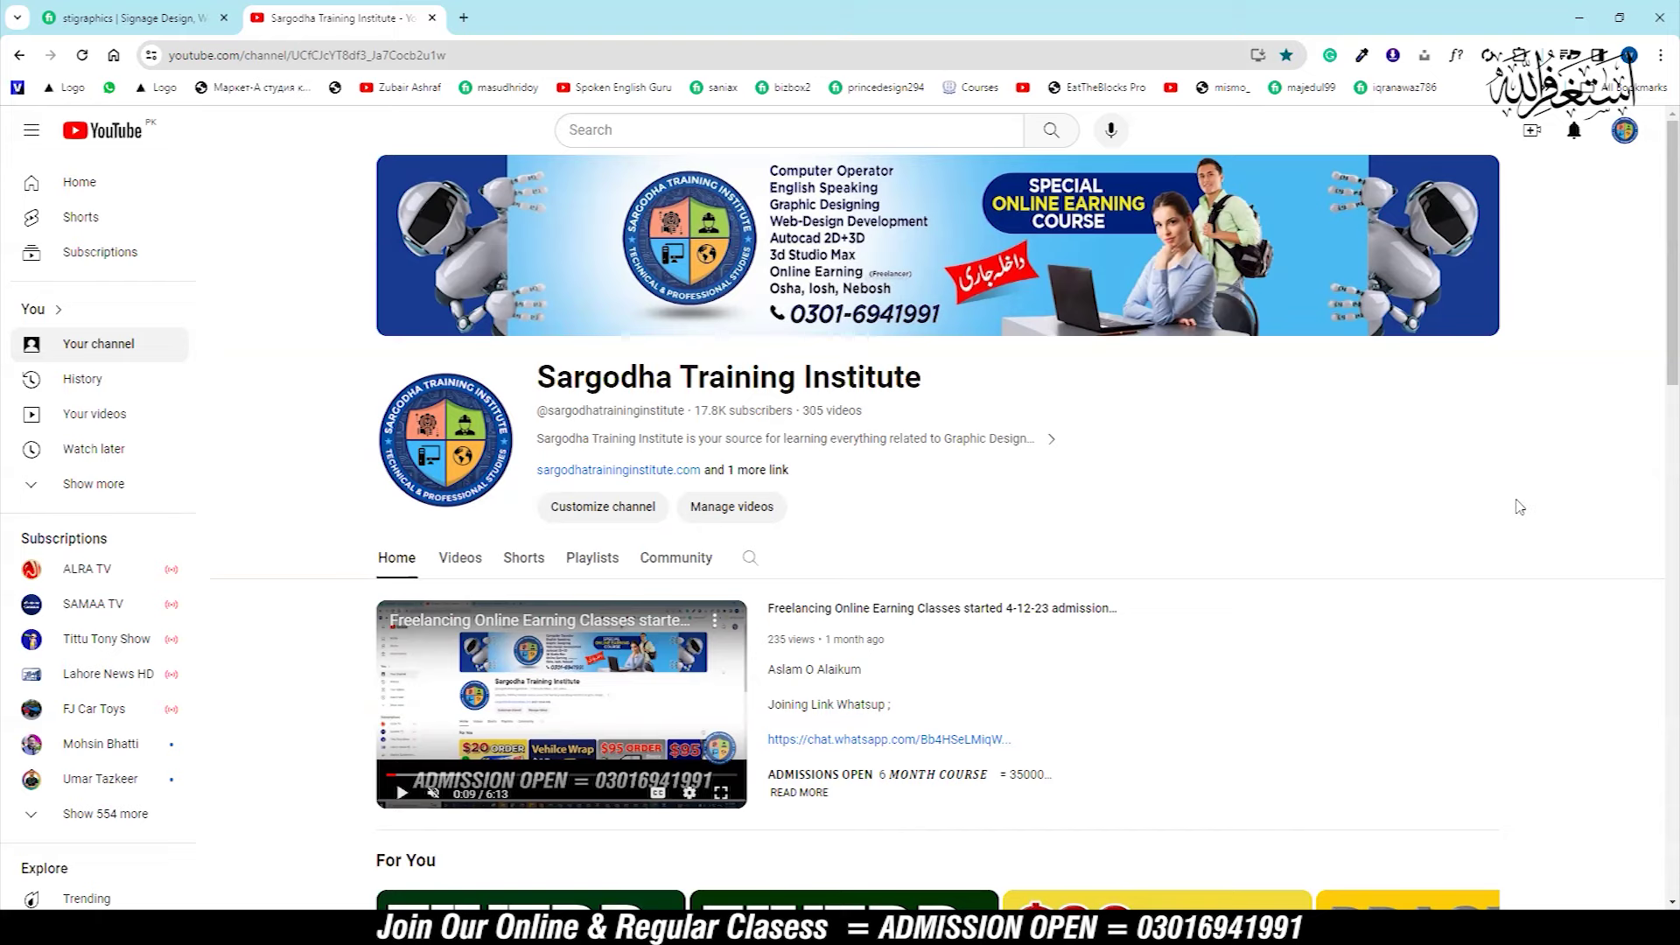
- Open the channel's Playlists tab and scroll through its playlists
scroll(1521, 507, "down", 7)
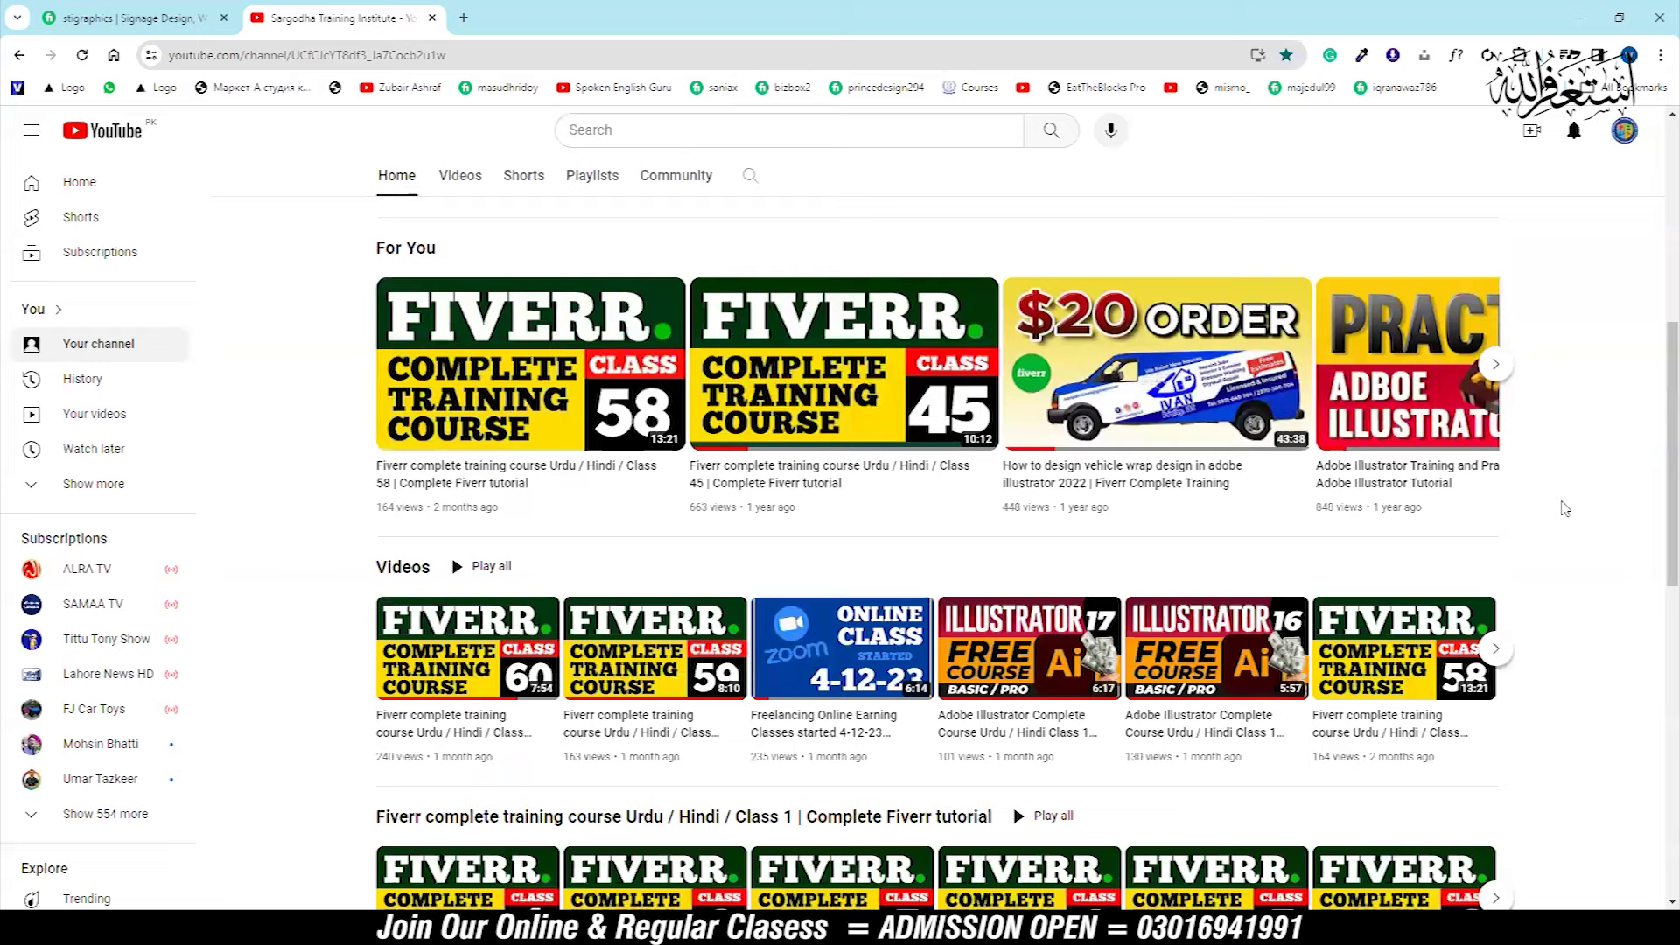
scroll(1564, 509, "up", 1)
scroll(1567, 520, "up", 6)
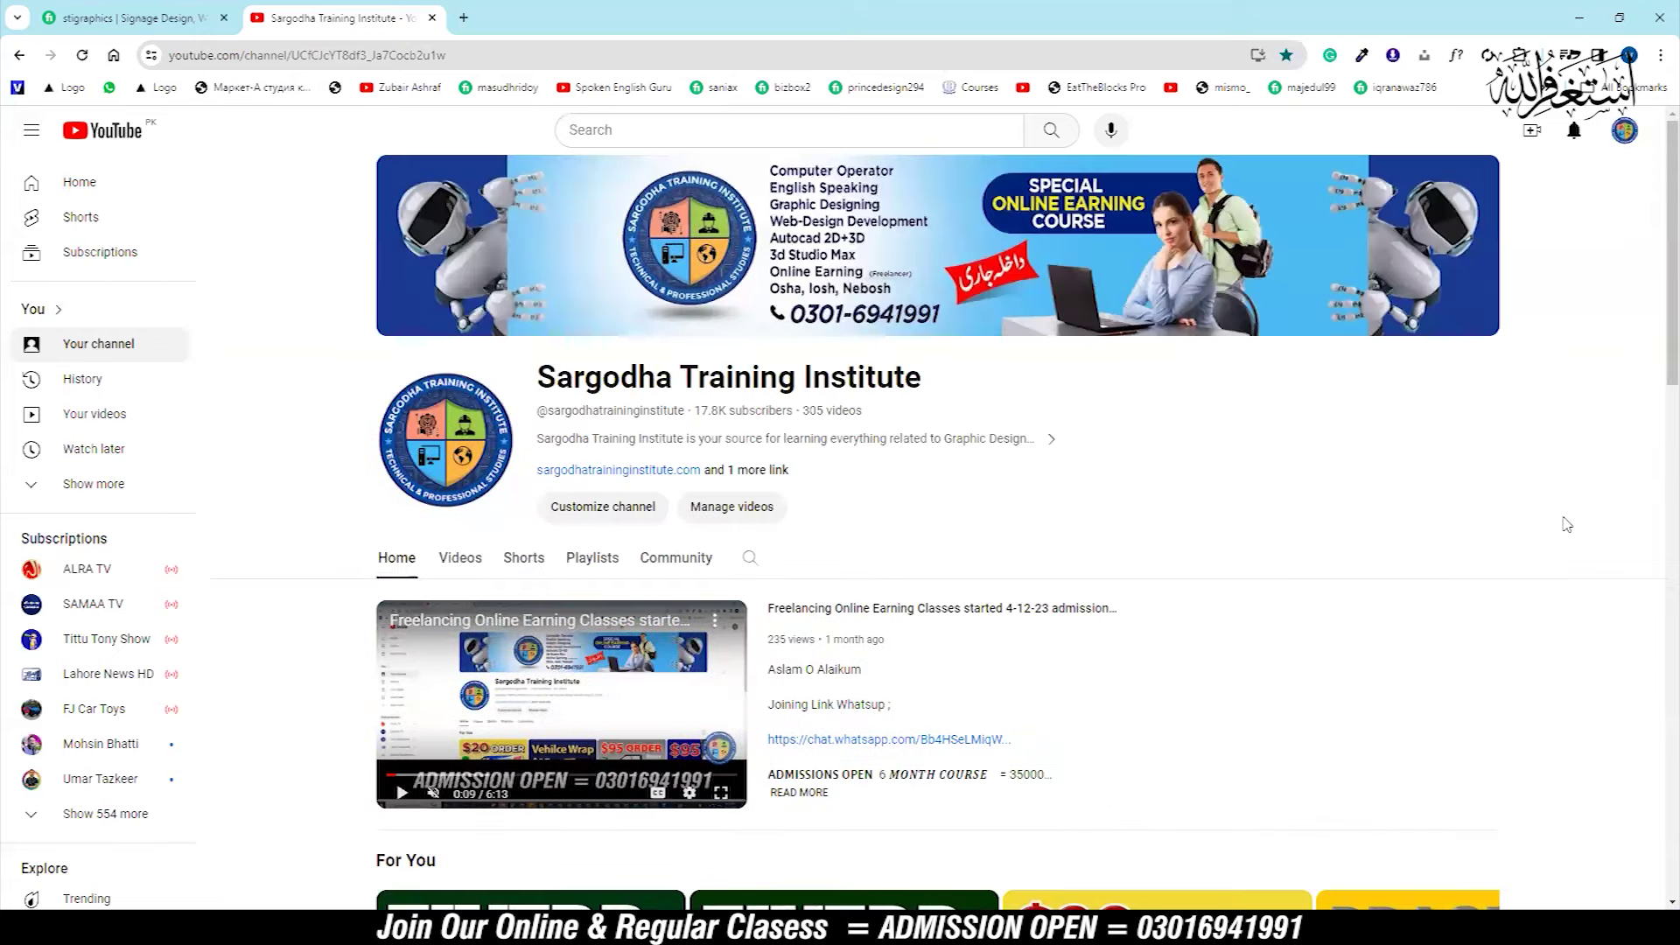
scroll(1566, 524, "down", 5)
scroll(1566, 525, "up", 3)
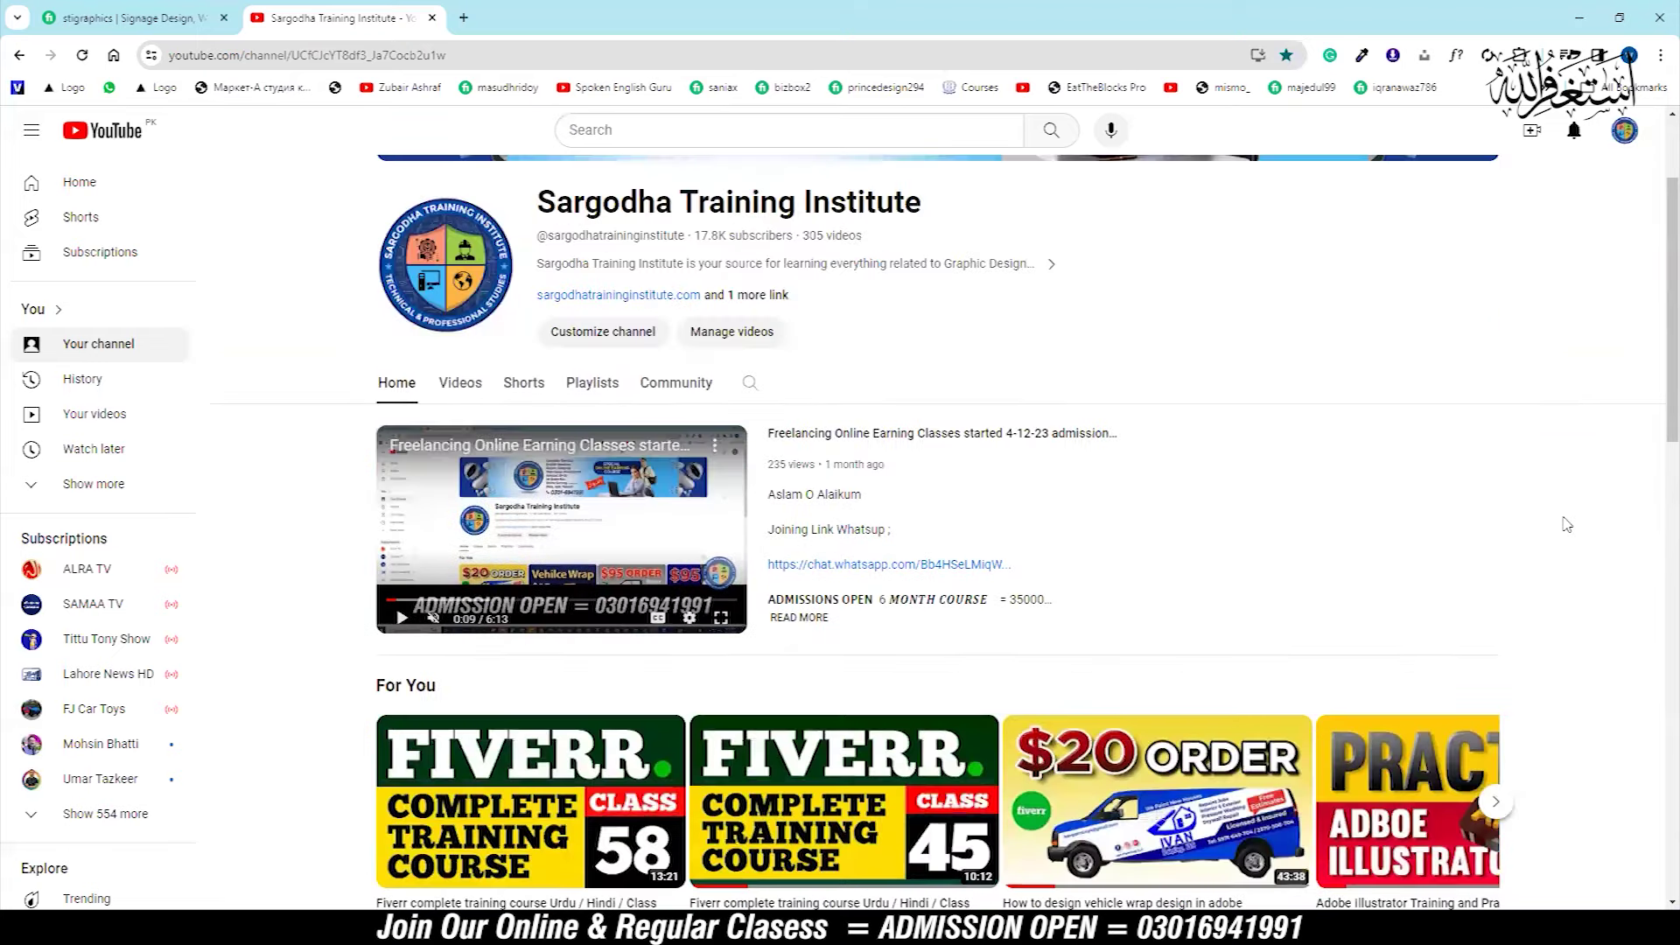
left_click(592, 385)
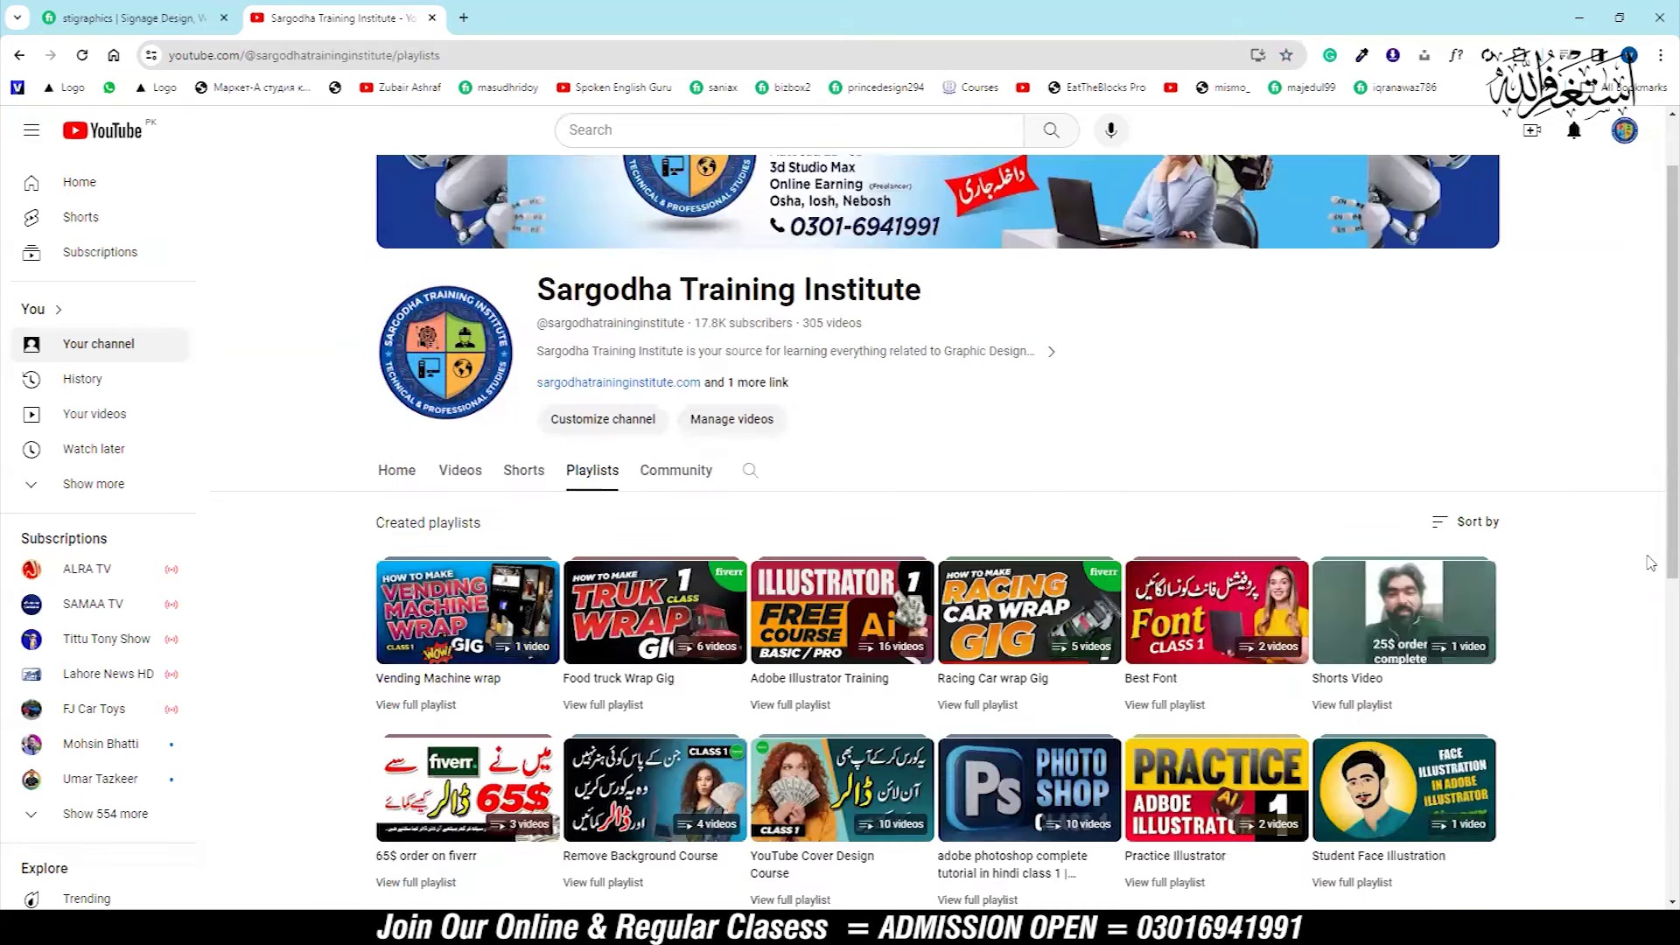
scroll(1651, 563, "down", 2)
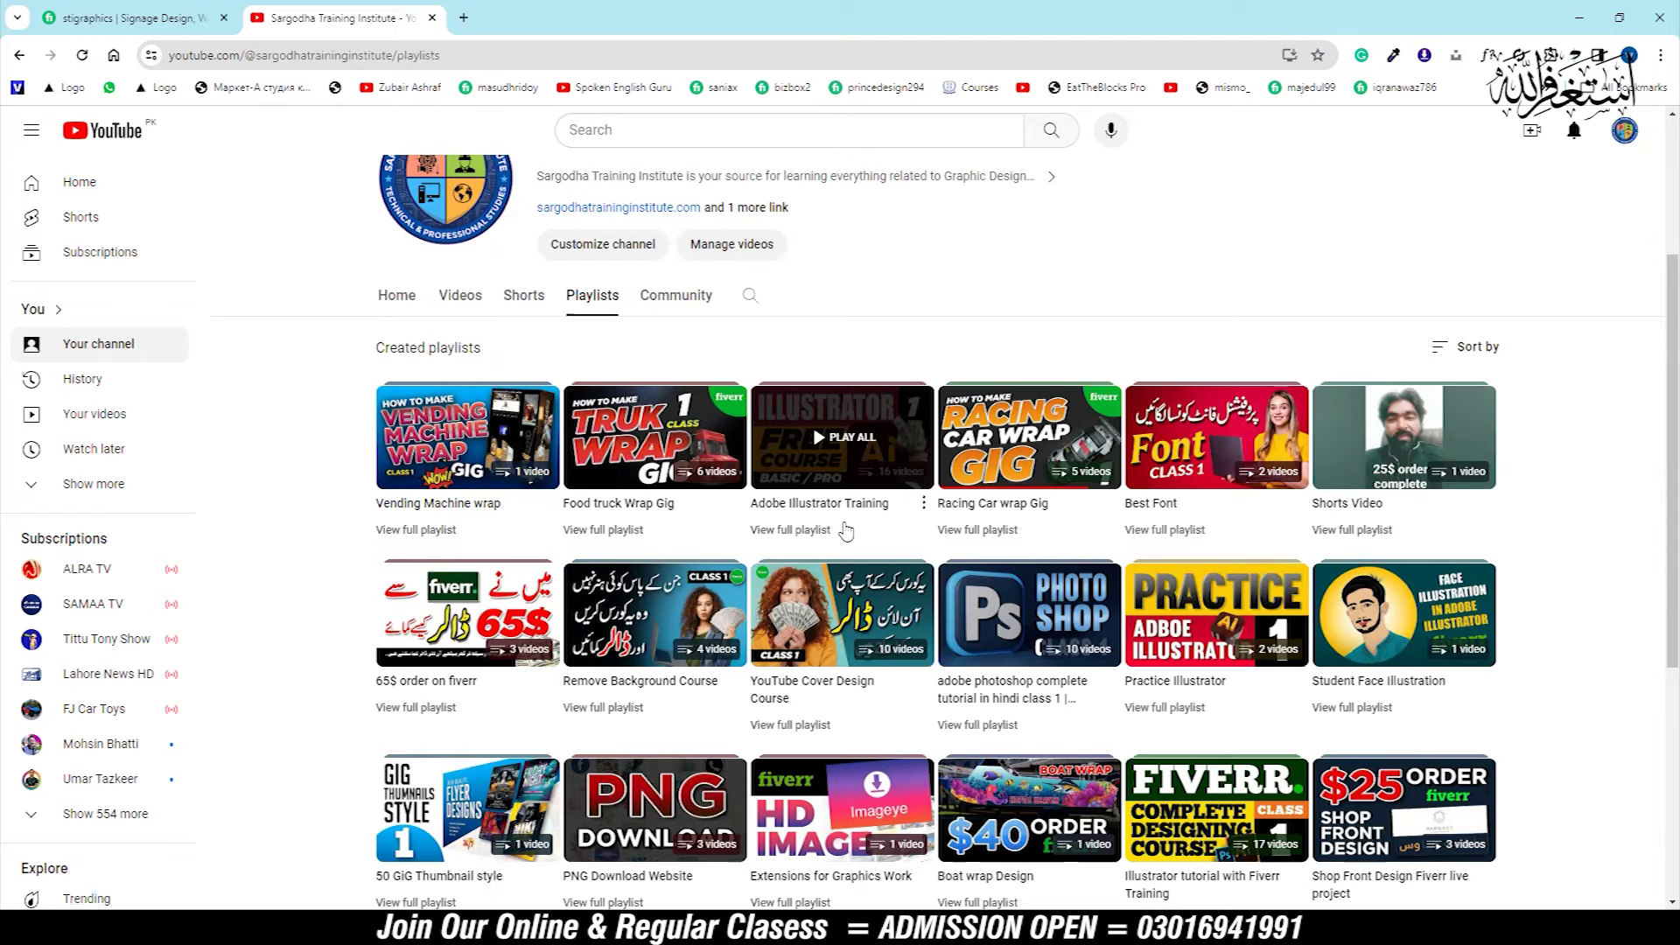
scroll(845, 530, "down", 2)
scroll(845, 542, "down", 3)
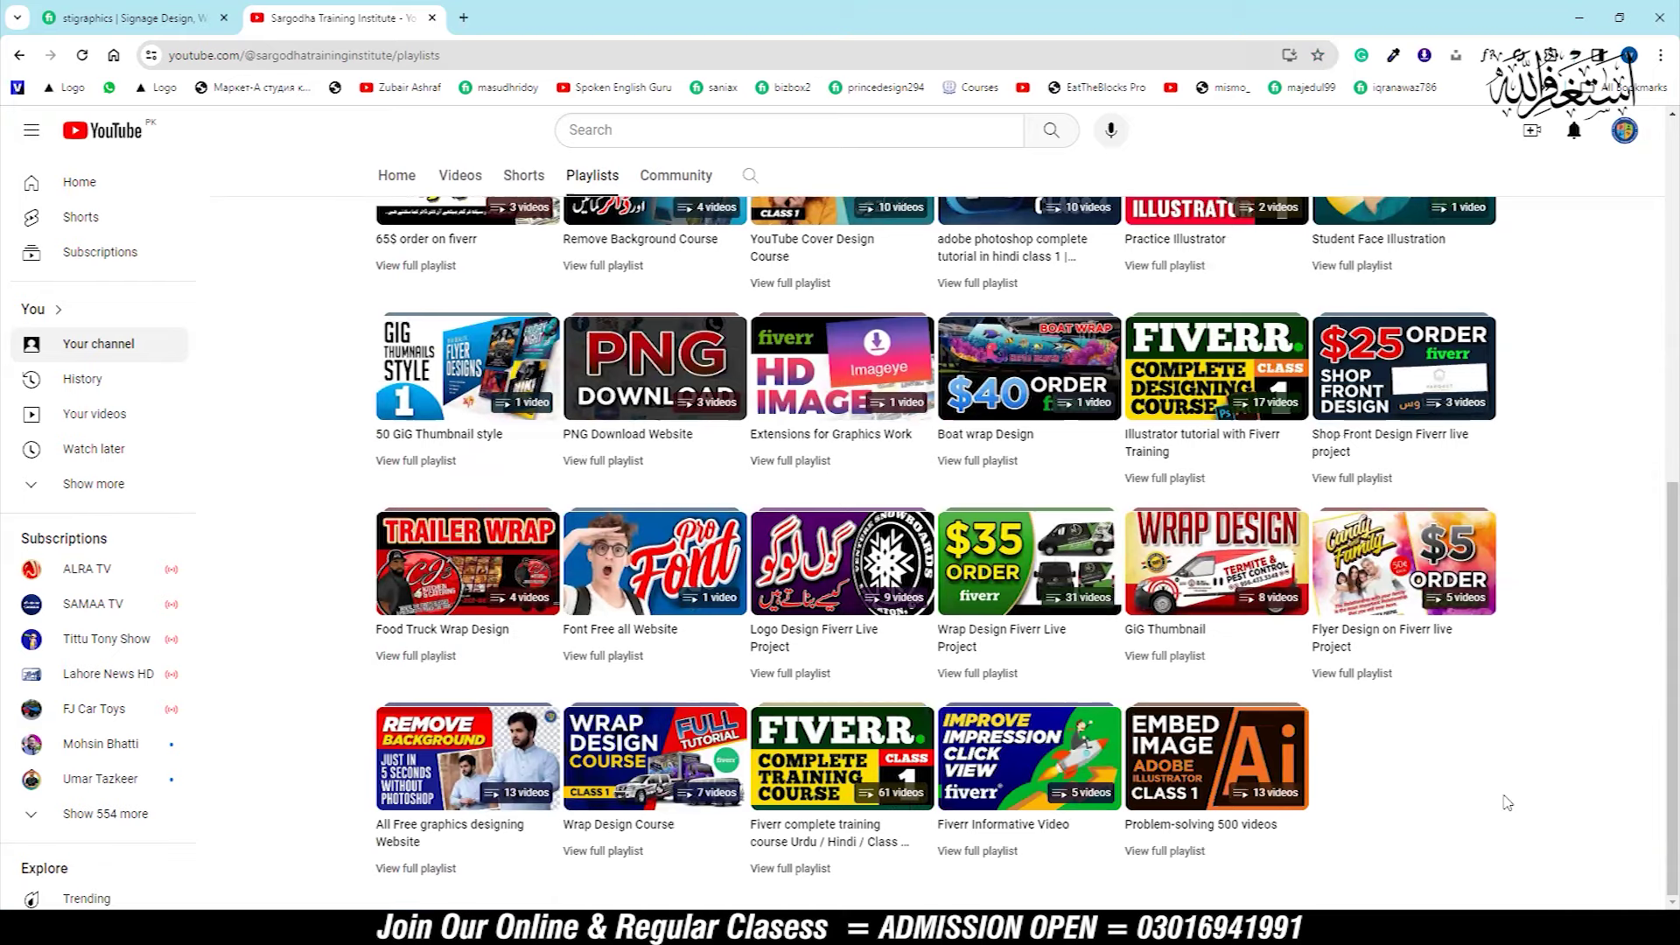
scroll(1507, 803, "up", 2)
scroll(1514, 770, "up", 5)
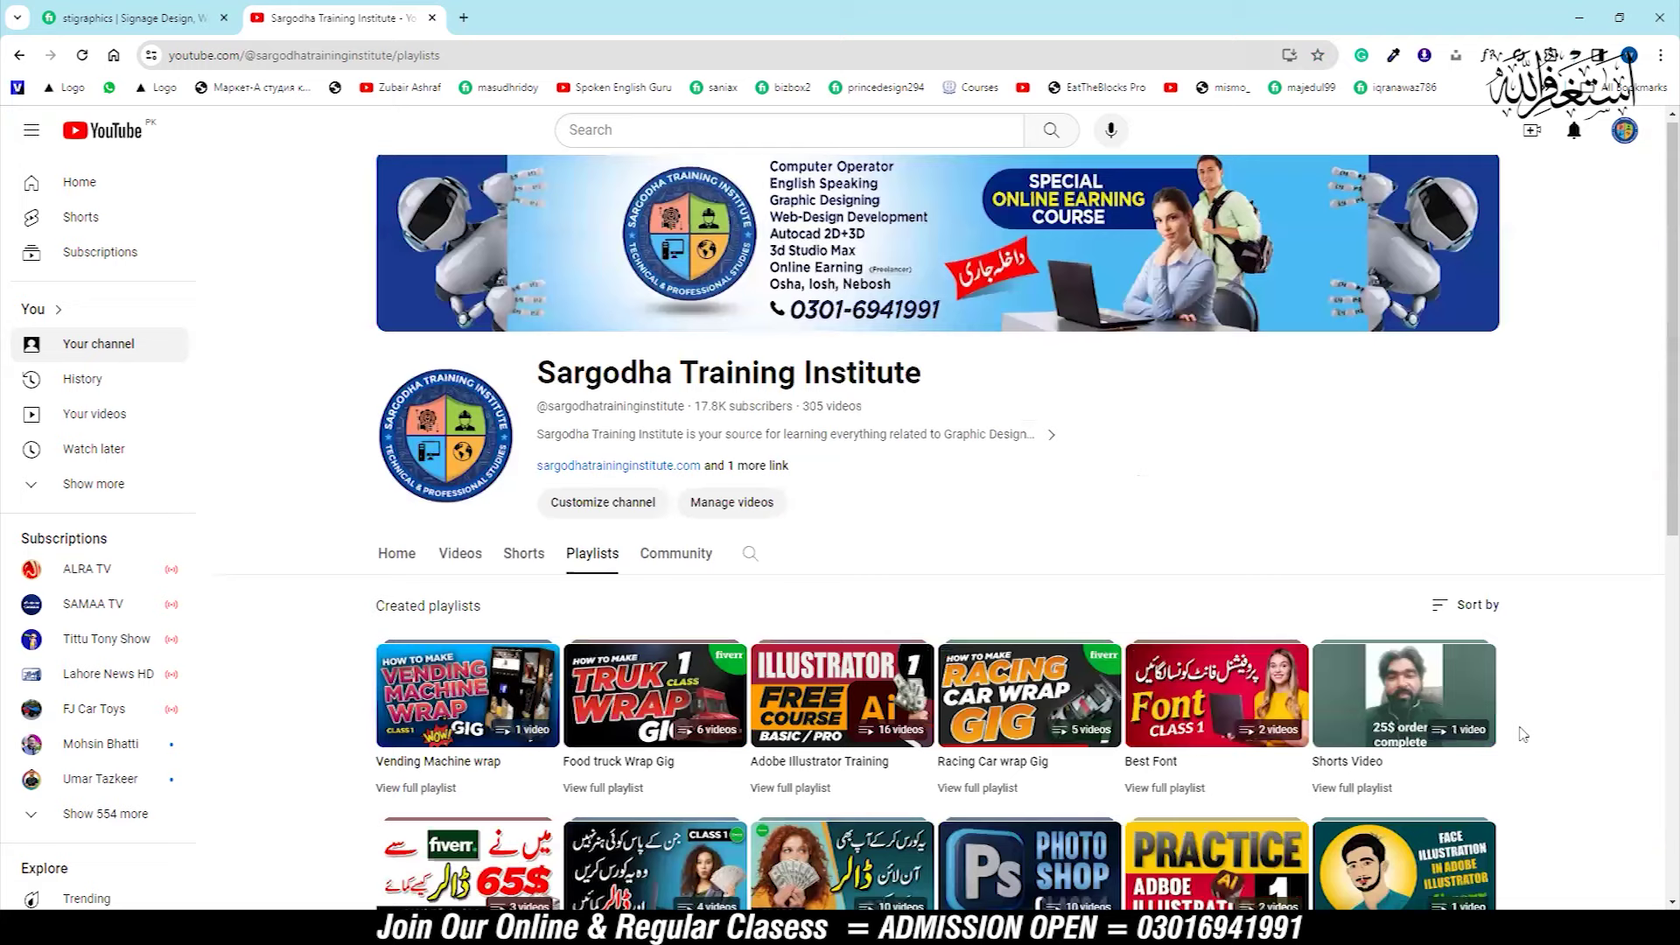
scroll(1585, 695, "down", 1)
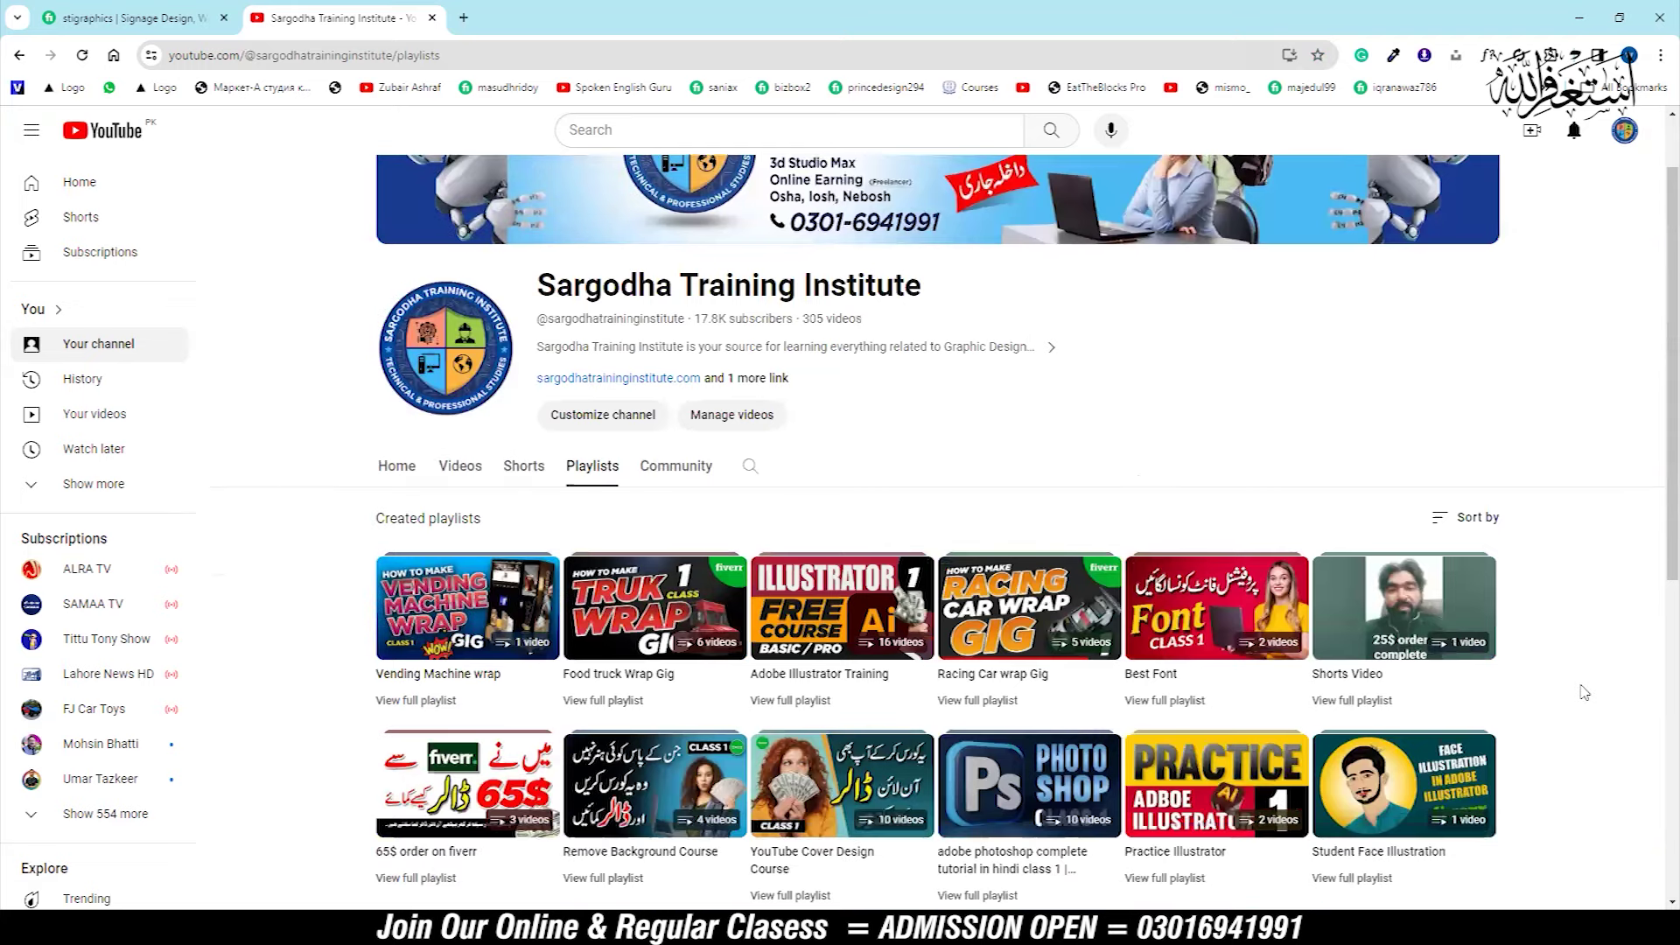
- Return to the channel's Home tab and scroll down its page
left_click(396, 466)
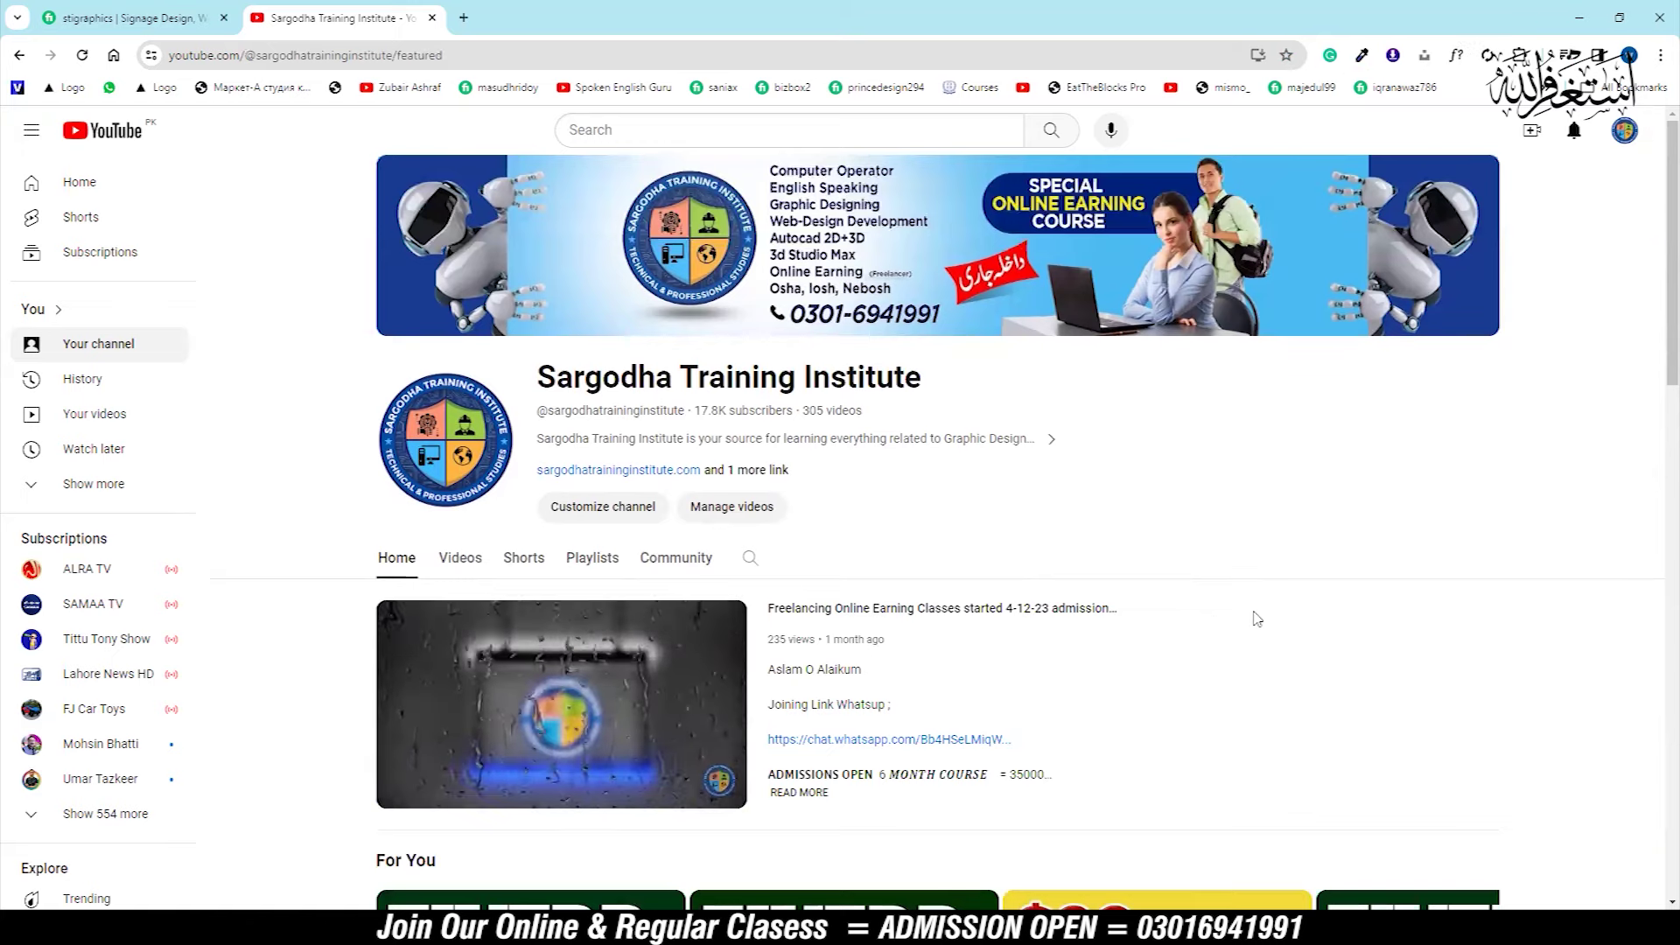
scroll(1485, 606, "down", 1)
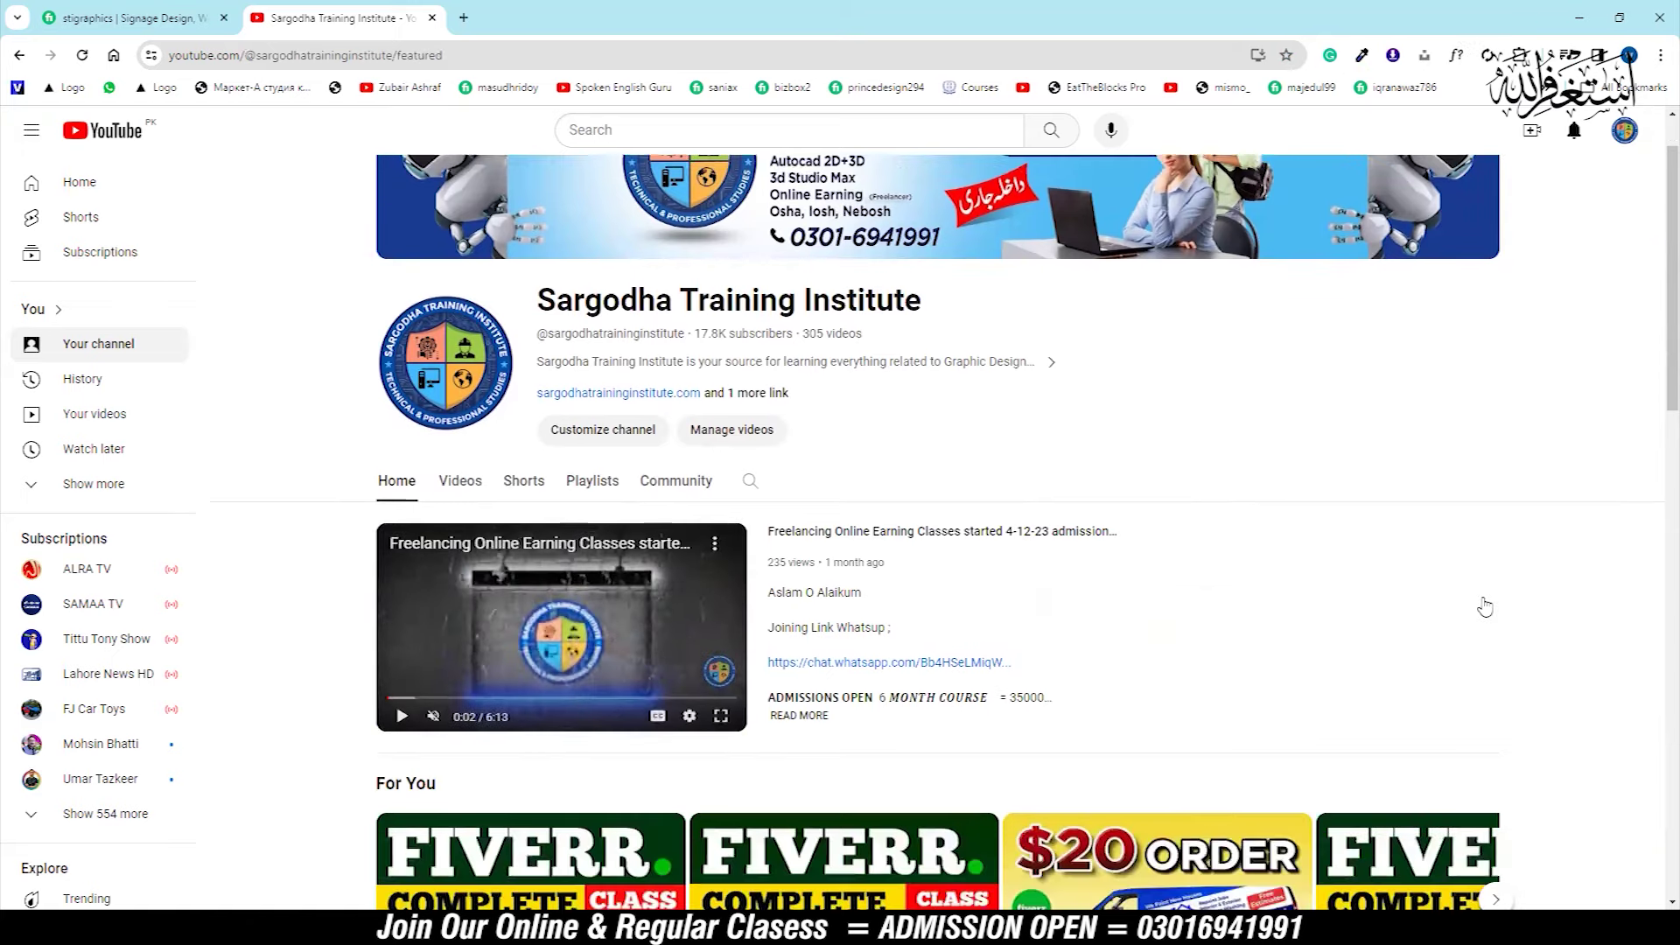
scroll(1485, 607, "down", 3)
scroll(1485, 603, "down", 2)
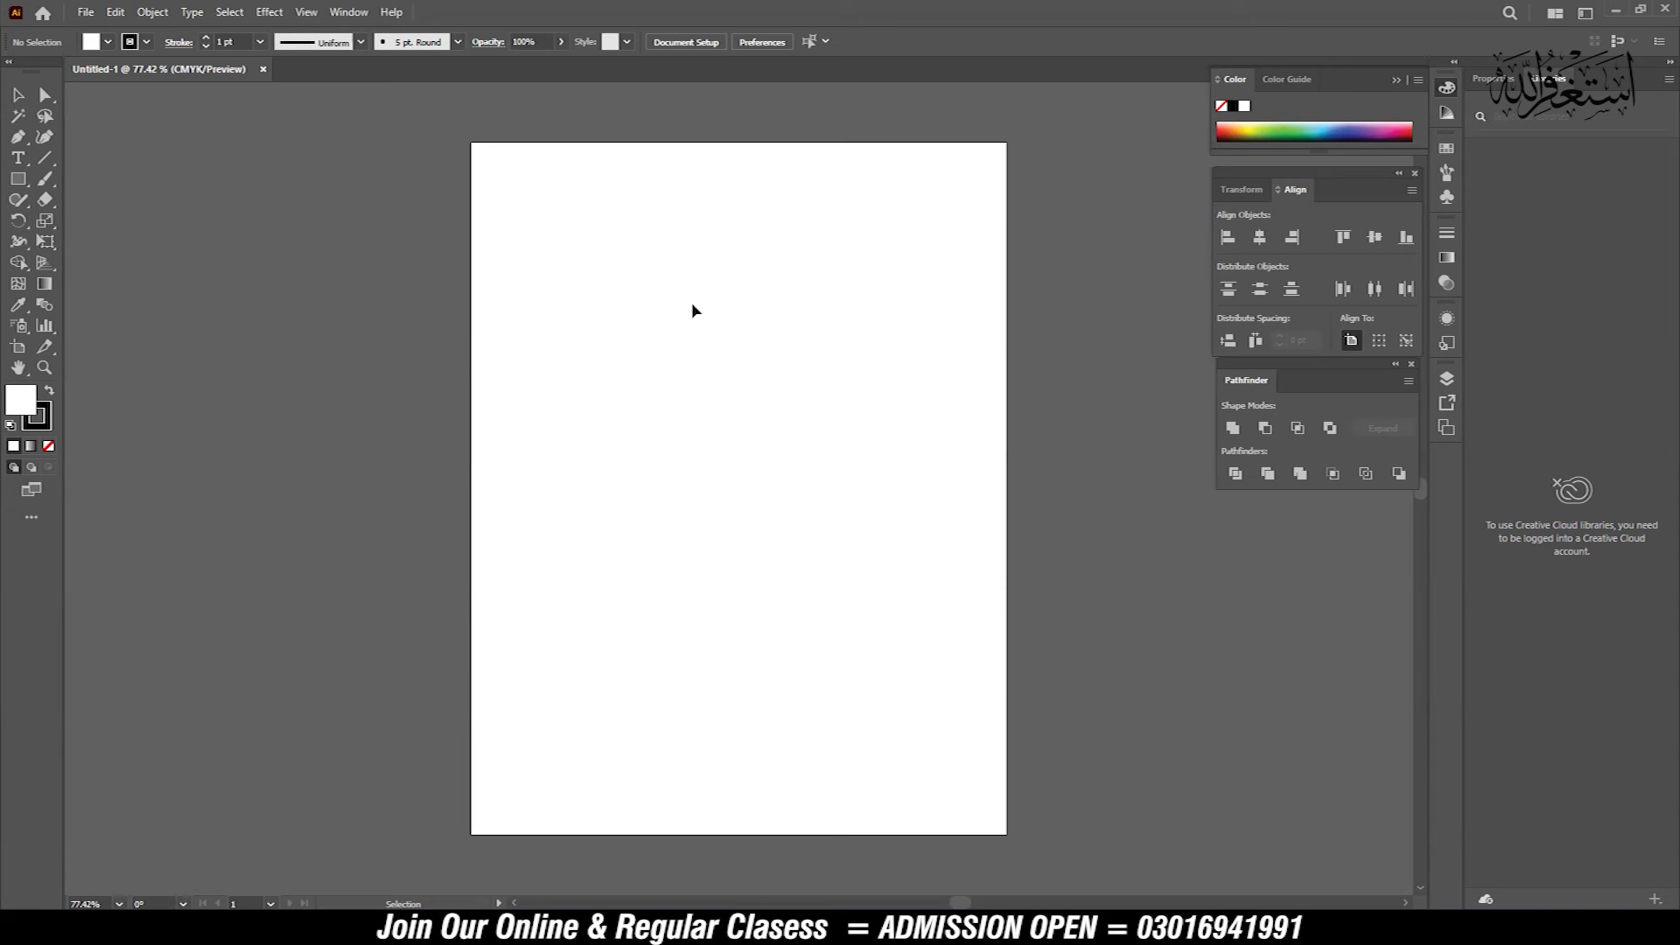
- Bring up the Rectangle Tool's shape-tools flyout in the toolbar
left_click(15, 179)
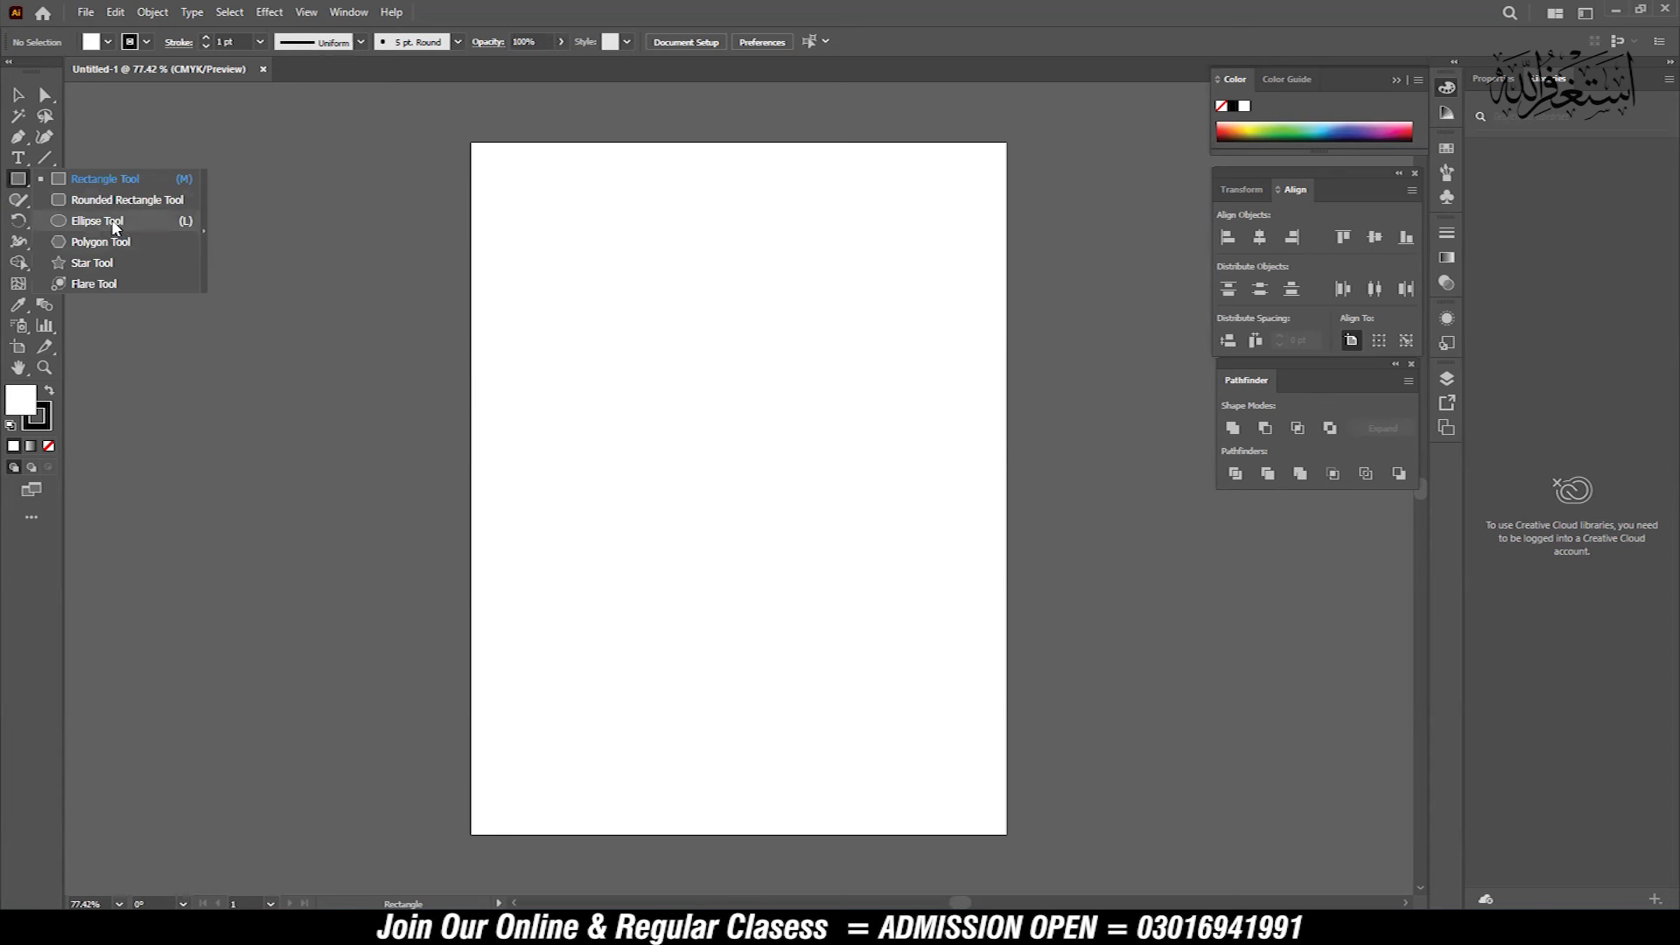
- Shift-drag with the Ellipse Tool to draw a 462 × 462 pt circle on the upper artboard
left_click(114, 223)
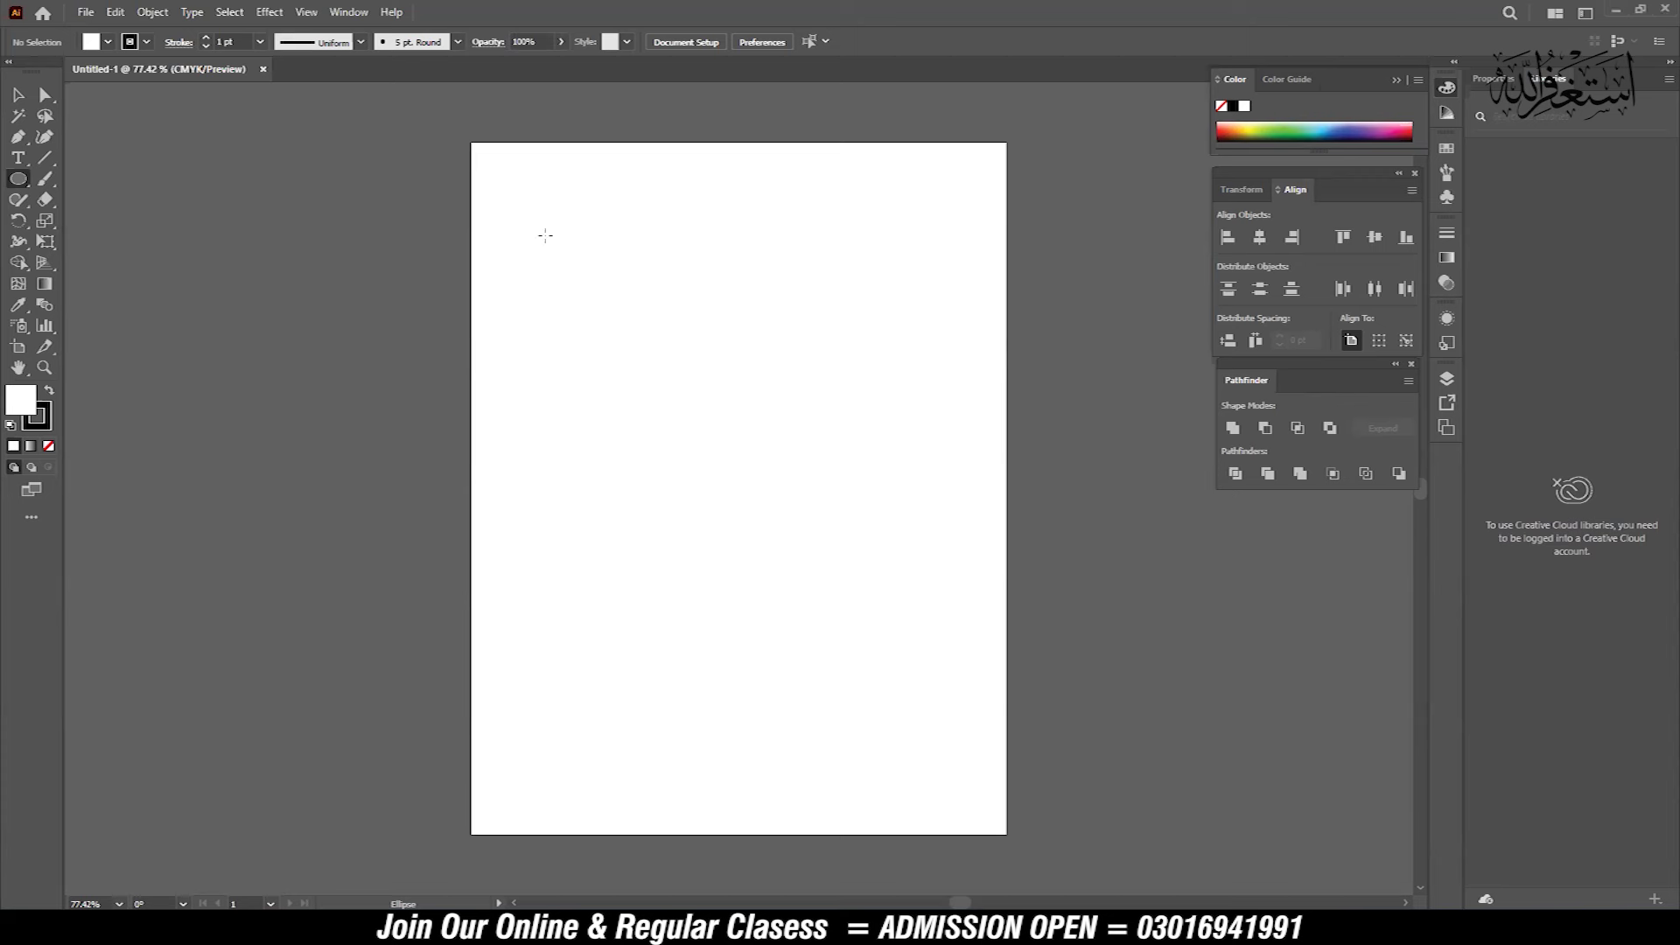
mouse_move(529, 218)
left_mouse_down()
mouse_move(899, 588)
mouse_move(880, 569)
left_mouse_up()
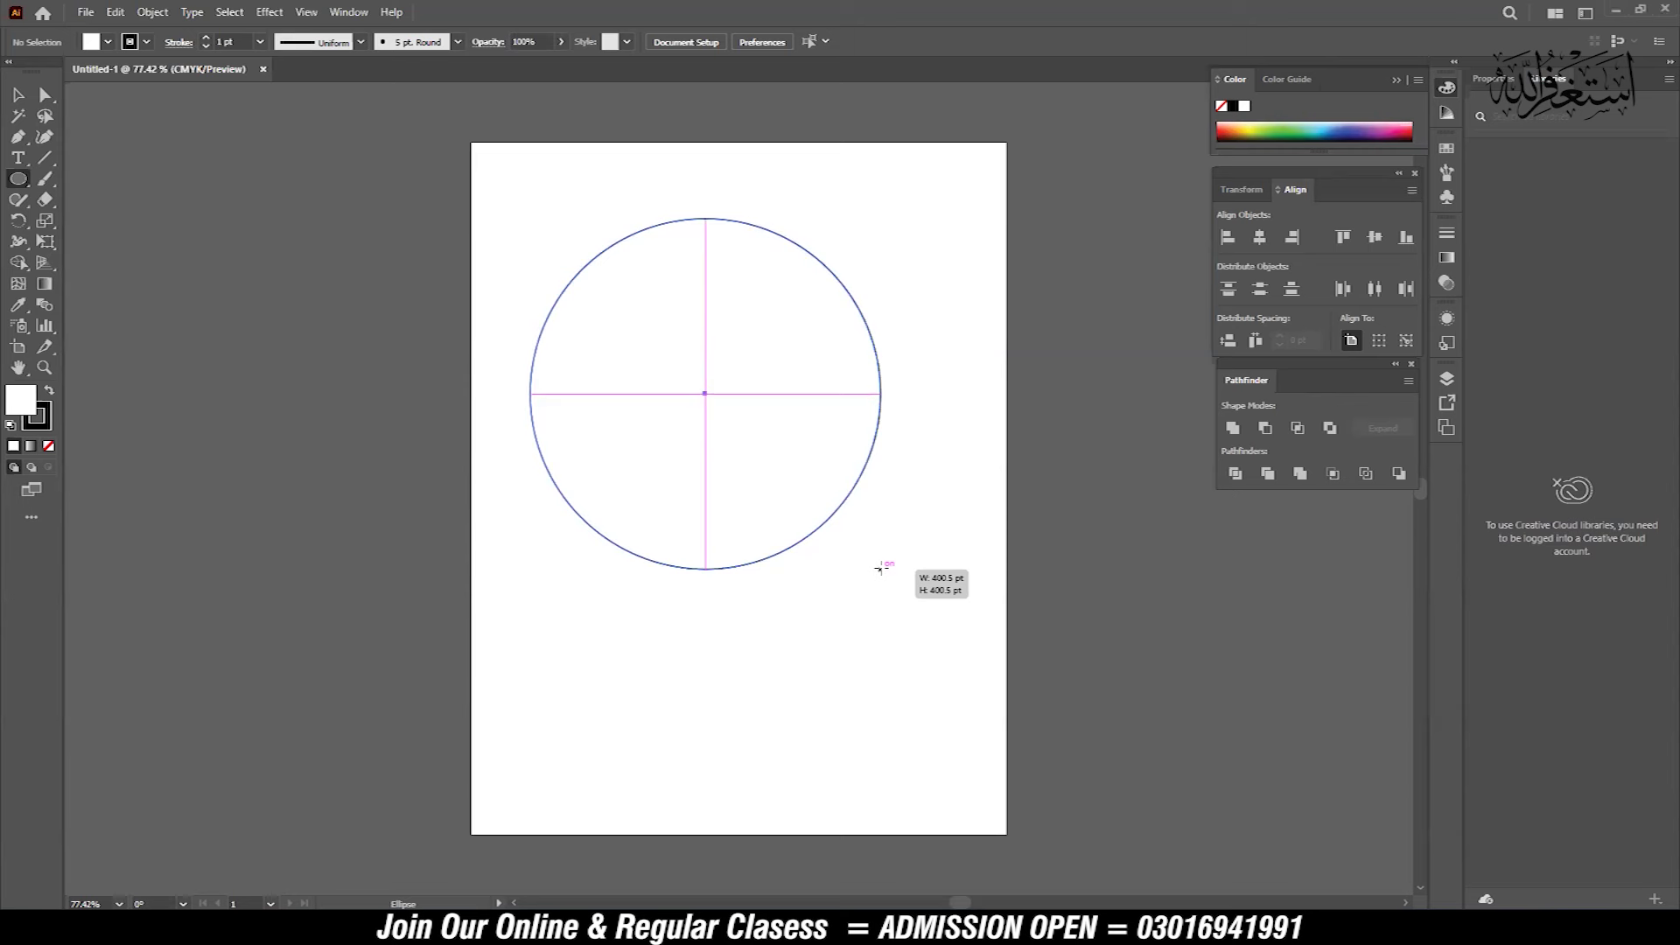
mouse_move(880, 569)
left_mouse_down()
mouse_move(801, 488)
mouse_move(1016, 466)
mouse_move(1013, 683)
mouse_move(823, 619)
mouse_move(933, 560)
mouse_move(754, 592)
mouse_move(941, 567)
mouse_move(899, 587)
left_mouse_up()
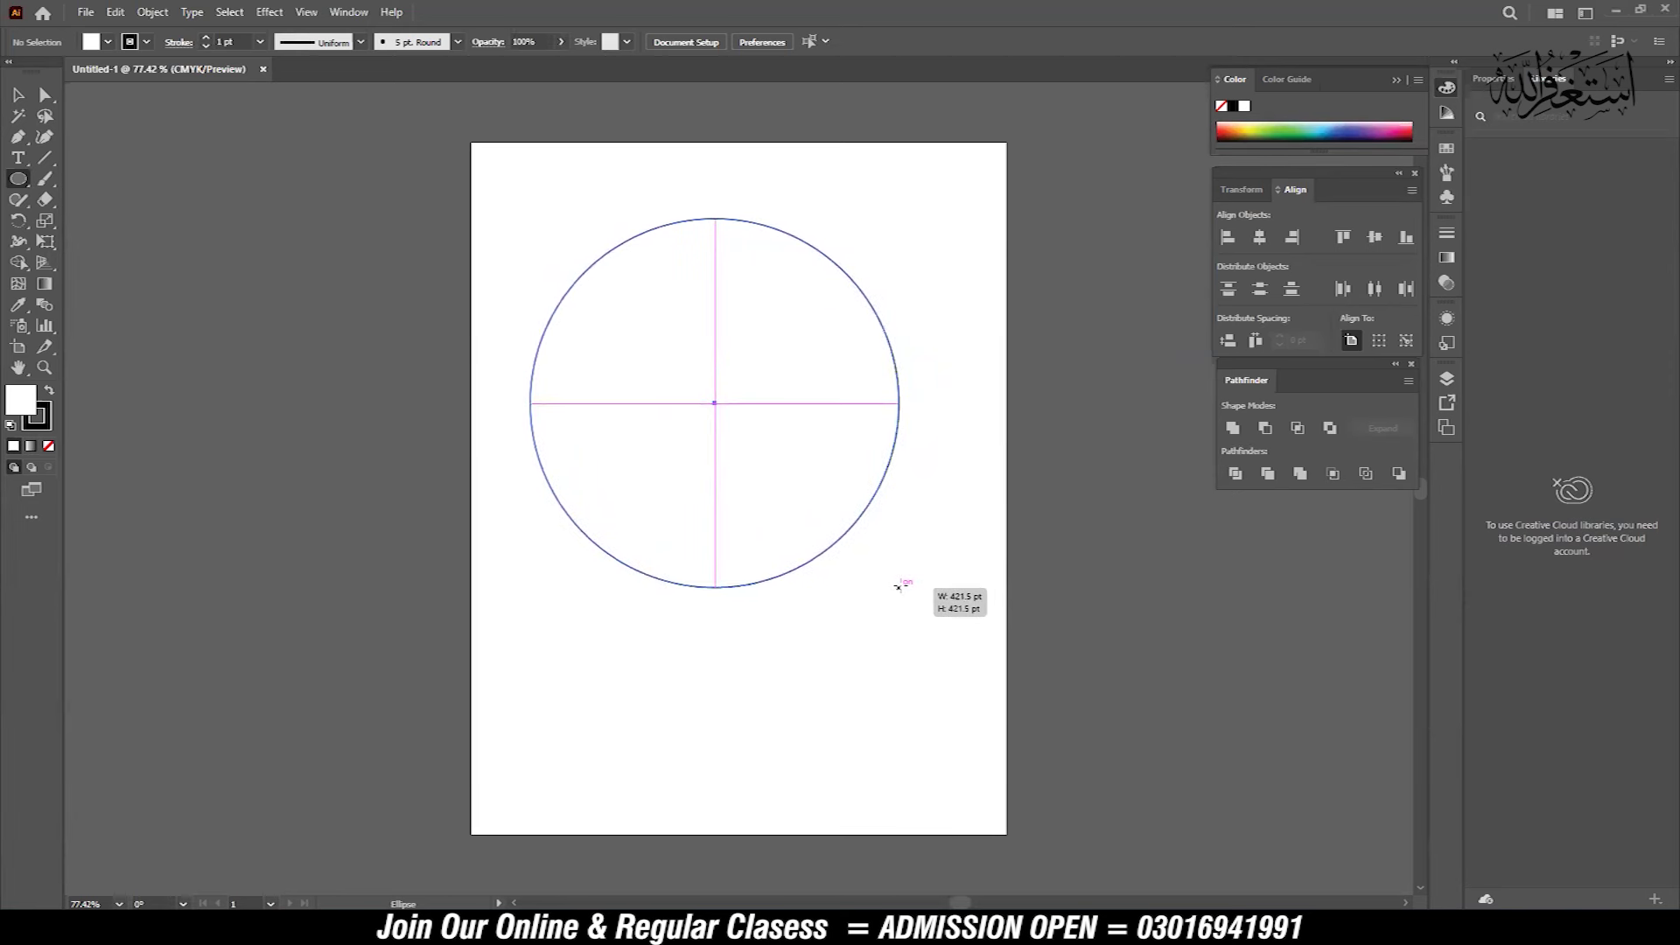
mouse_move(898, 587)
left_mouse_down()
mouse_move(964, 566)
mouse_move(1134, 640)
mouse_move(729, 617)
mouse_move(921, 561)
mouse_move(967, 606)
mouse_move(949, 612)
left_mouse_up()
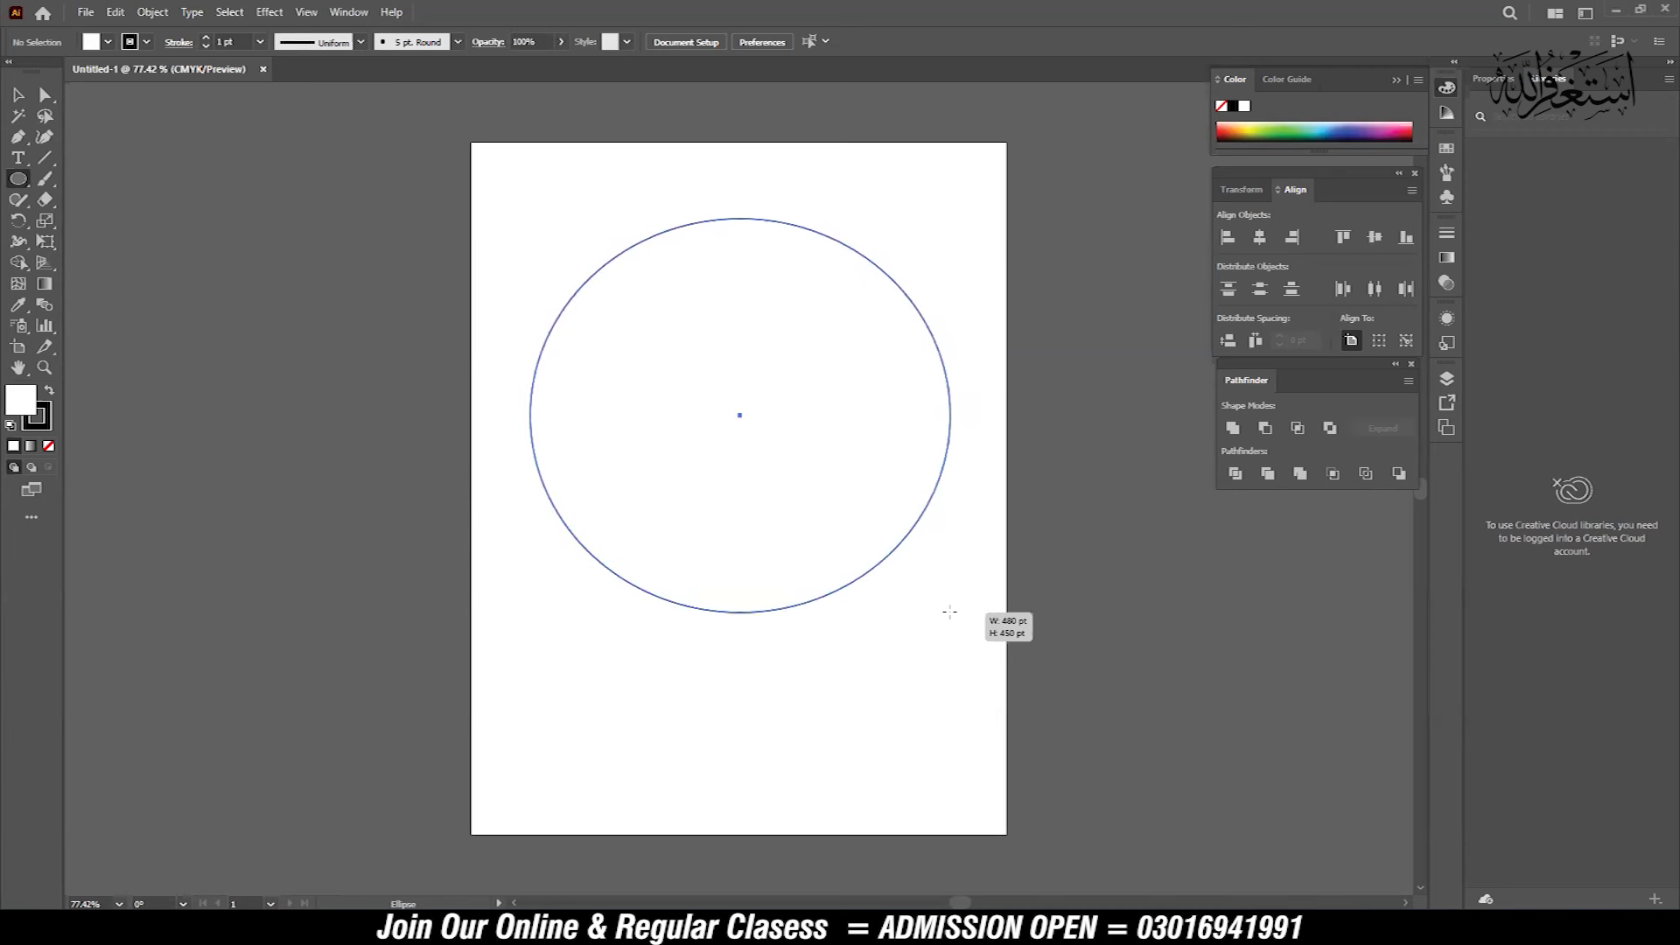
key("shift")
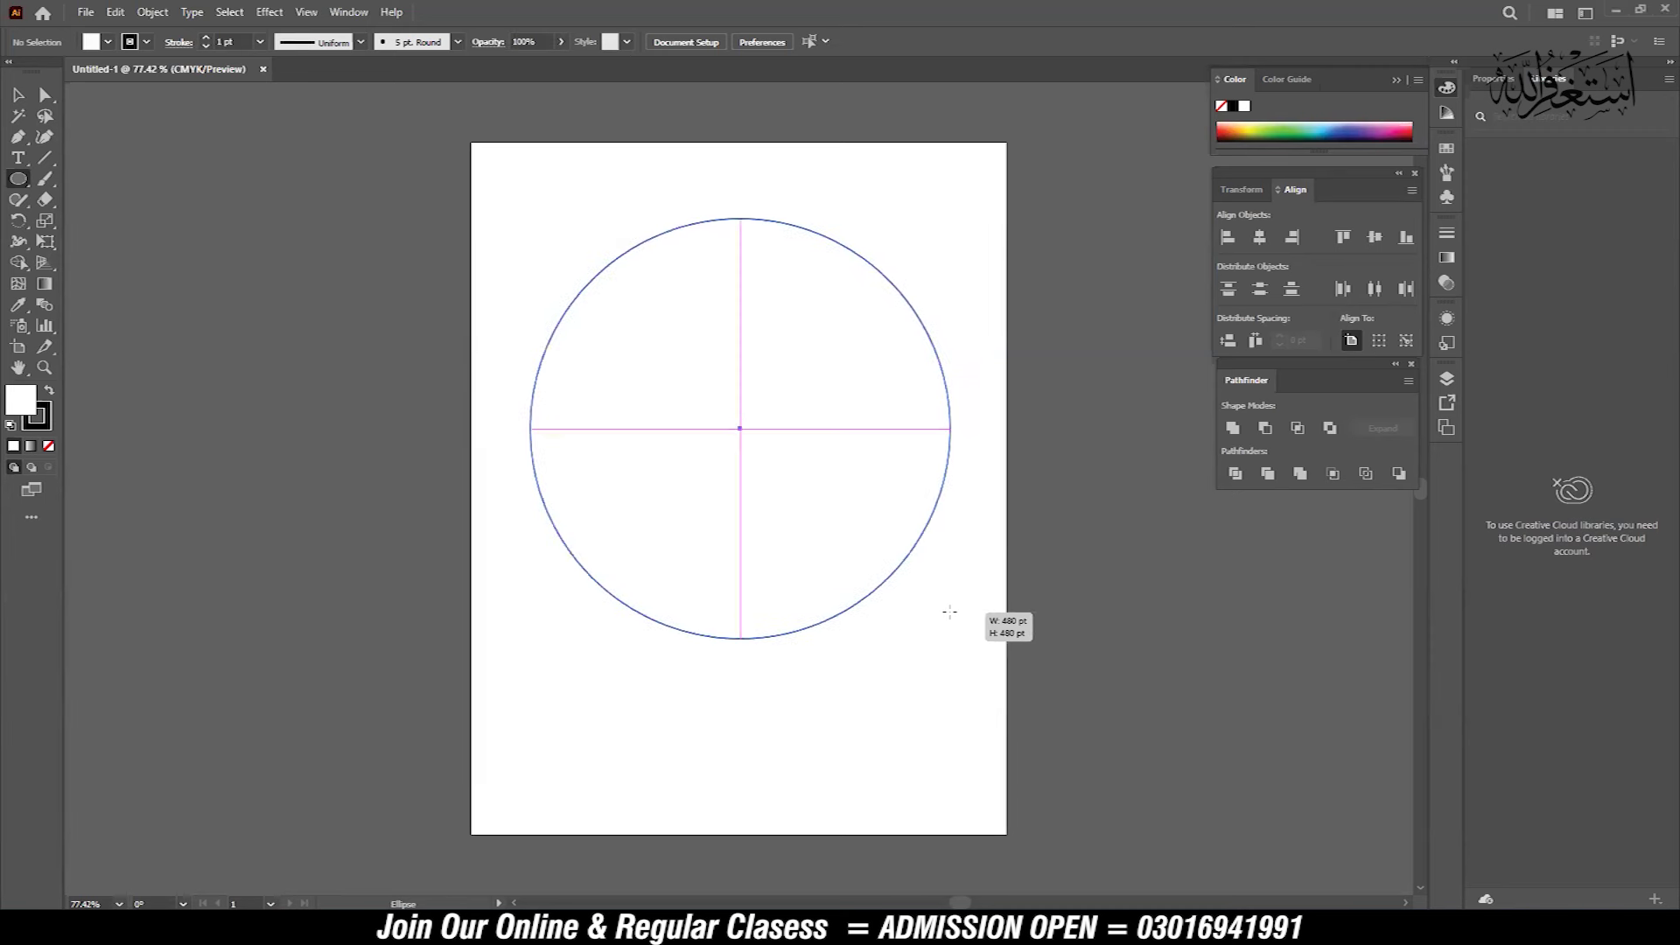
mouse_move(950, 612)
left_mouse_down()
mouse_move(775, 460)
mouse_move(915, 585)
mouse_move(697, 341)
mouse_move(861, 543)
mouse_move(1184, 723)
mouse_move(654, 400)
mouse_move(1009, 623)
mouse_move(316, 379)
mouse_move(178, 655)
mouse_move(833, 438)
mouse_move(980, 667)
mouse_move(933, 593)
left_mouse_up()
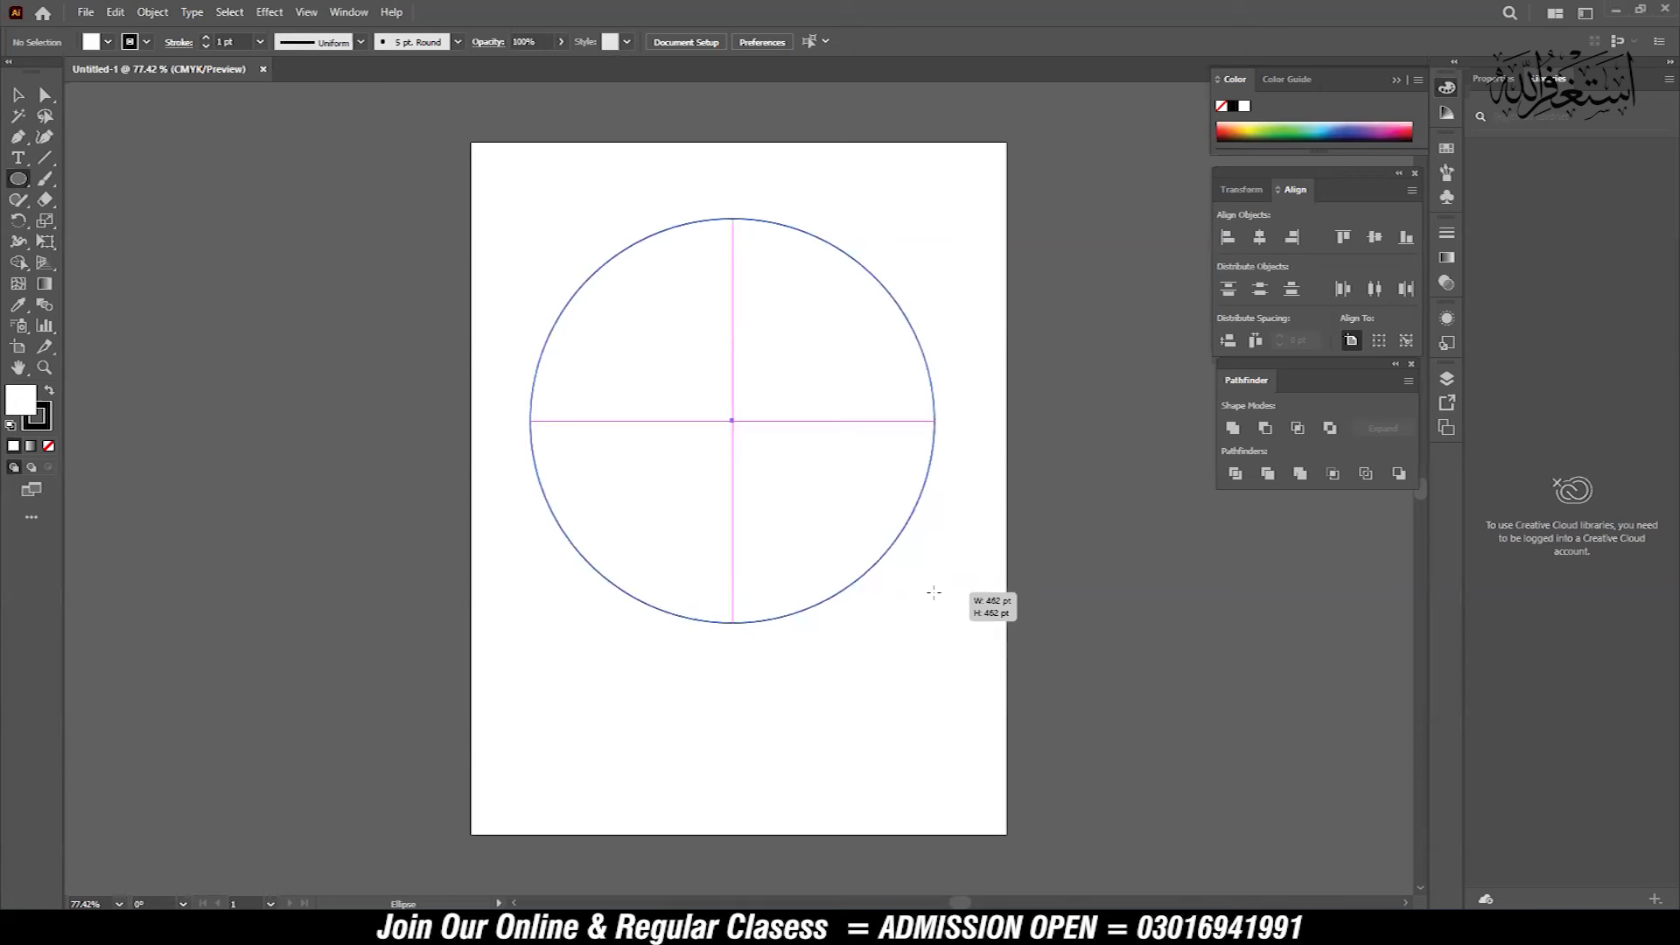
left_click_drag(934, 593, 934, 592)
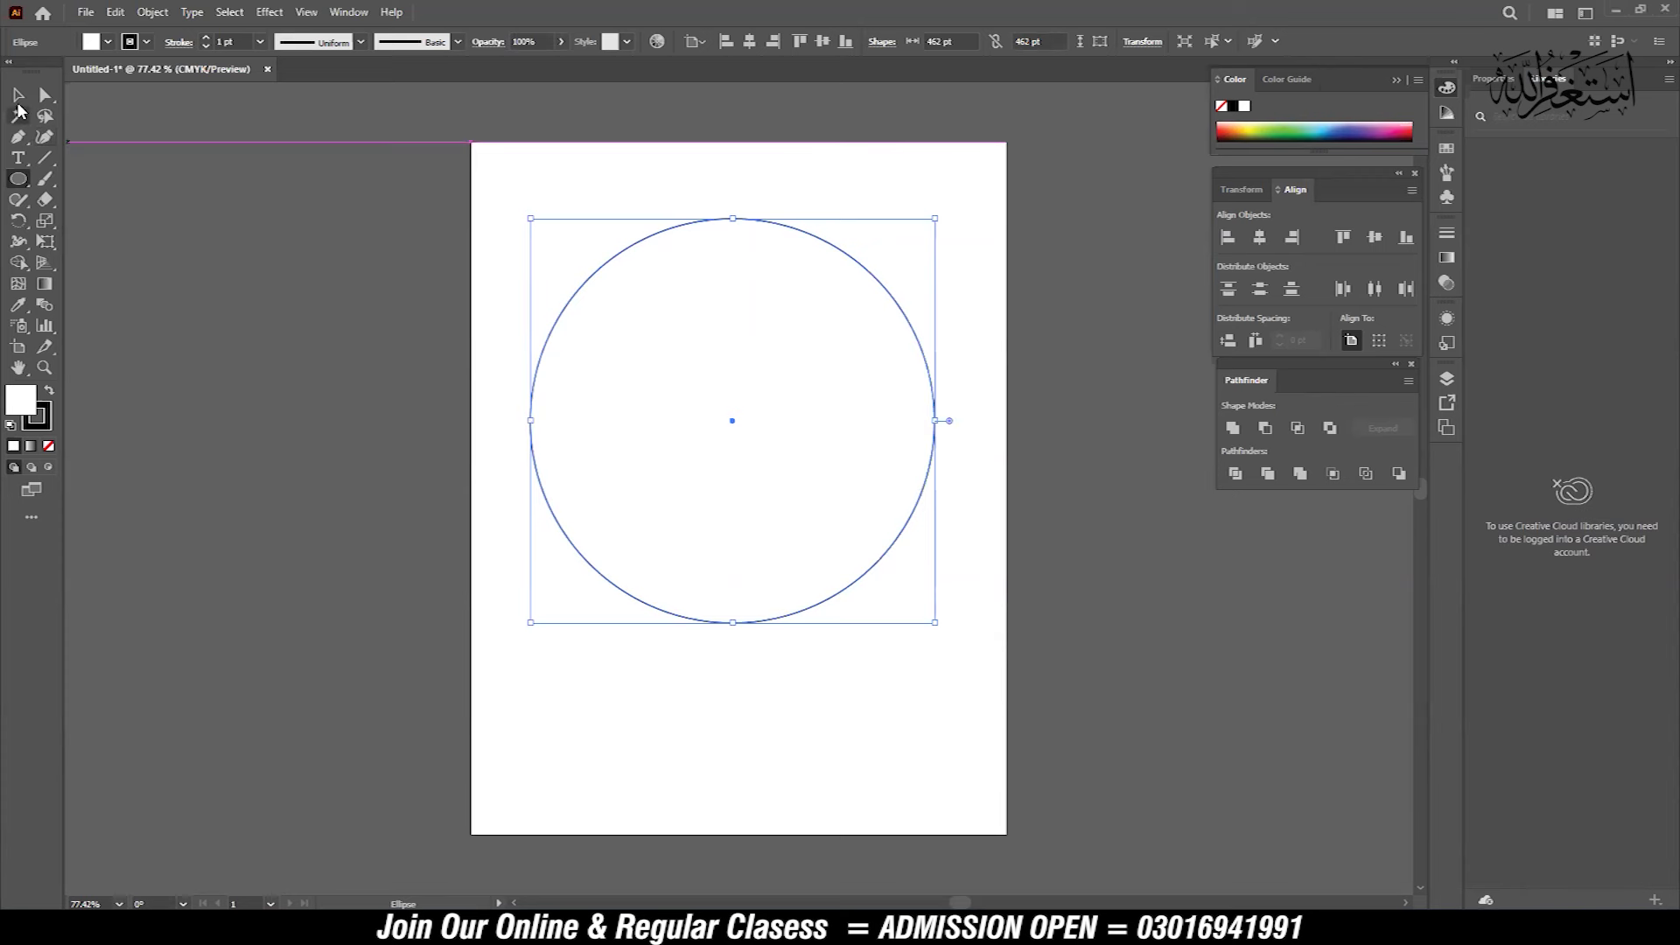
- Select the 462 pt circle, nudge it slightly, then delete it
left_click(18, 97)
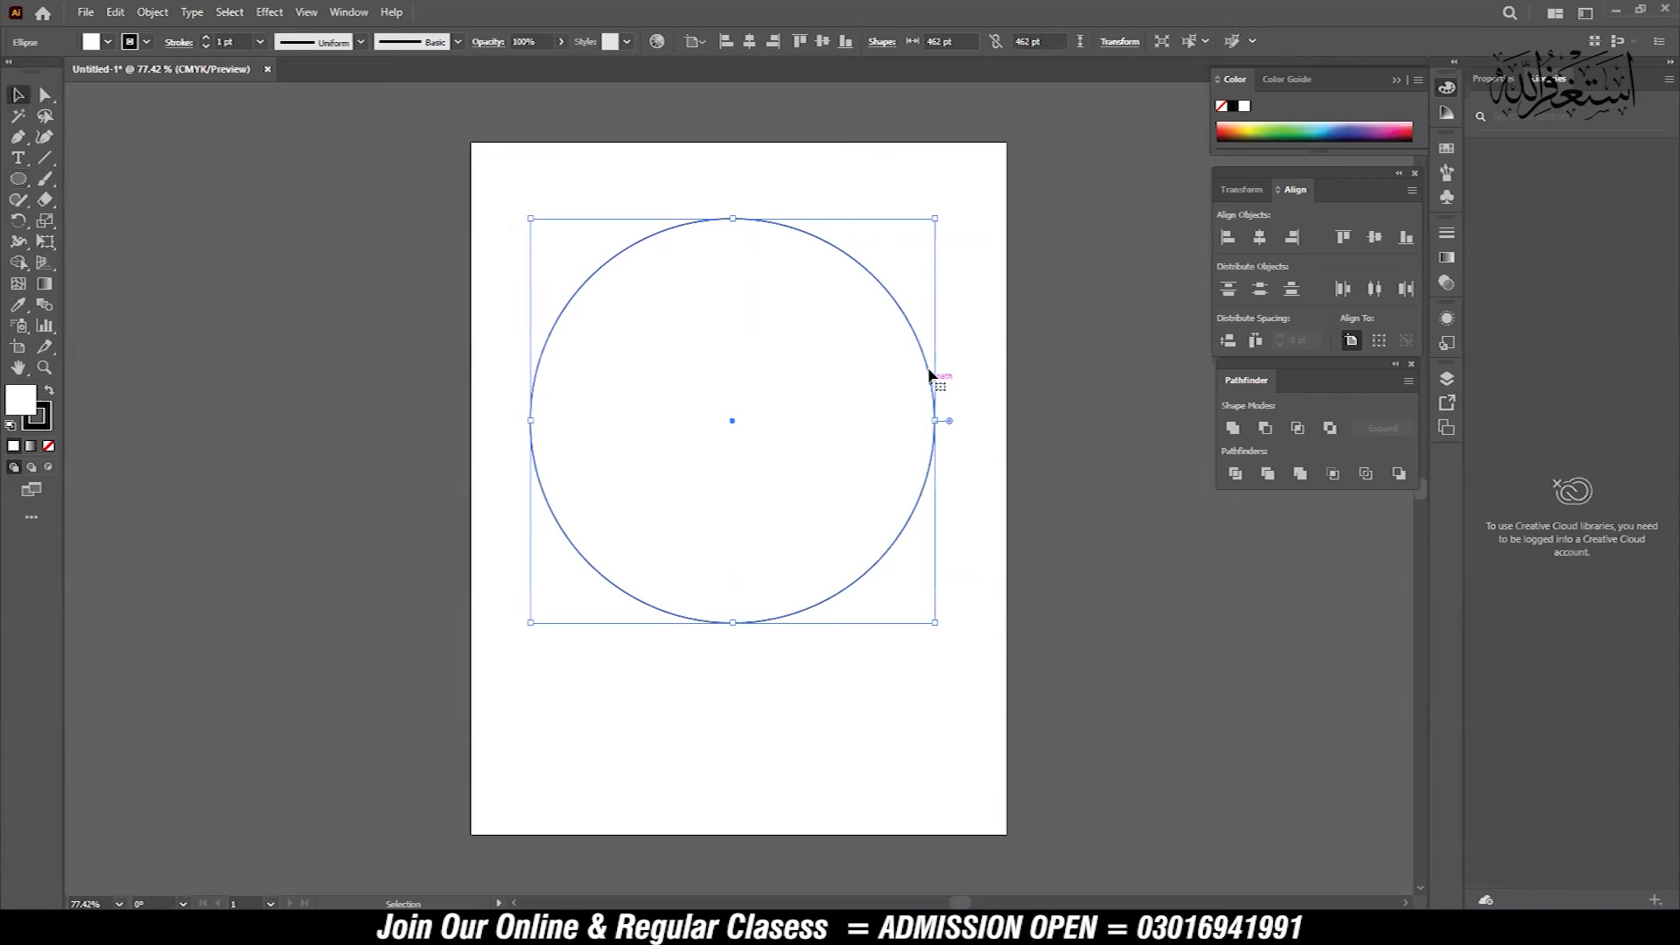
left_click_drag(884, 295, 916, 277)
mouse_move(837, 348)
left_mouse_down()
mouse_move(831, 378)
mouse_move(821, 328)
left_mouse_up()
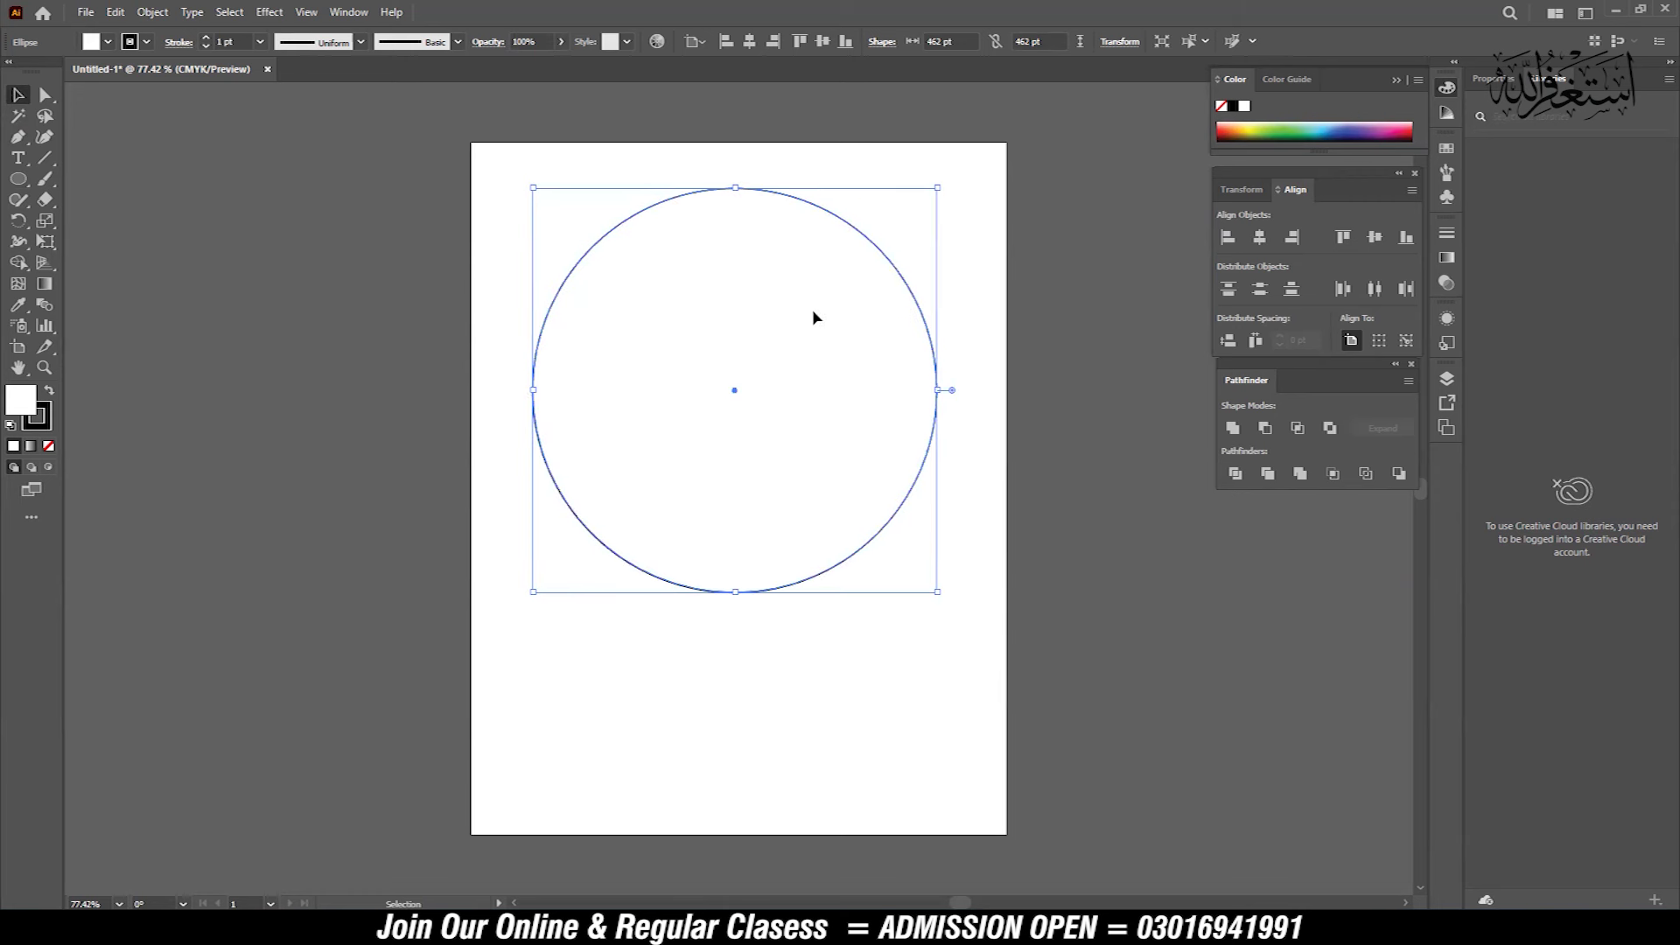
left_click_drag(814, 312, 820, 342)
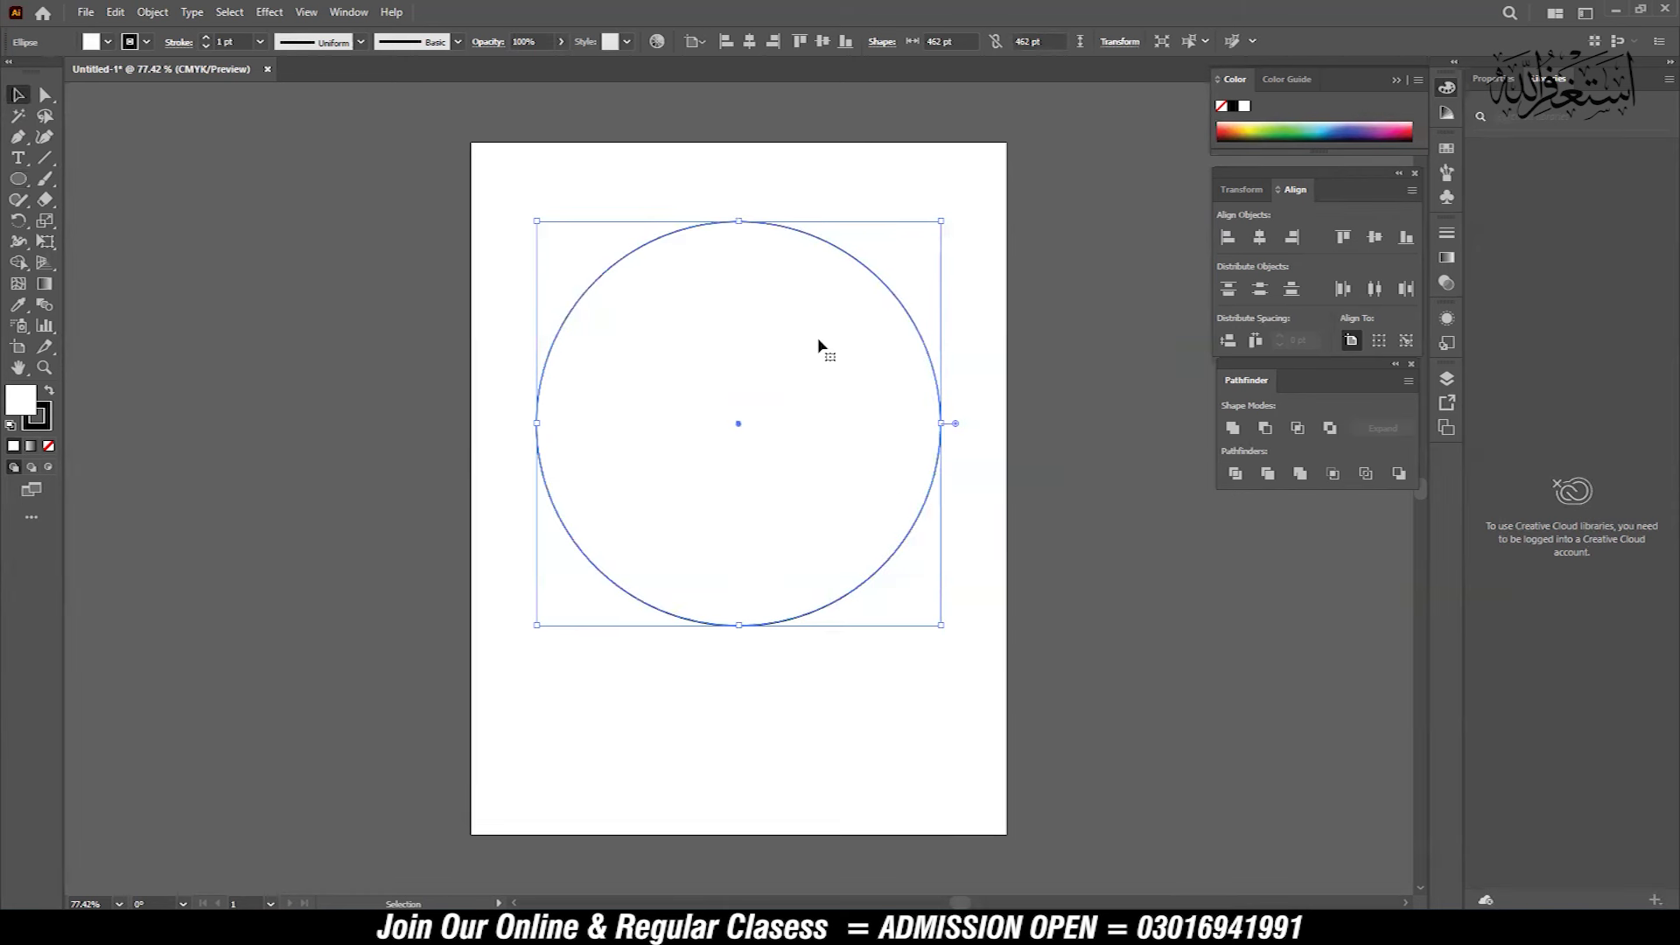
left_click_drag(818, 345, 821, 356)
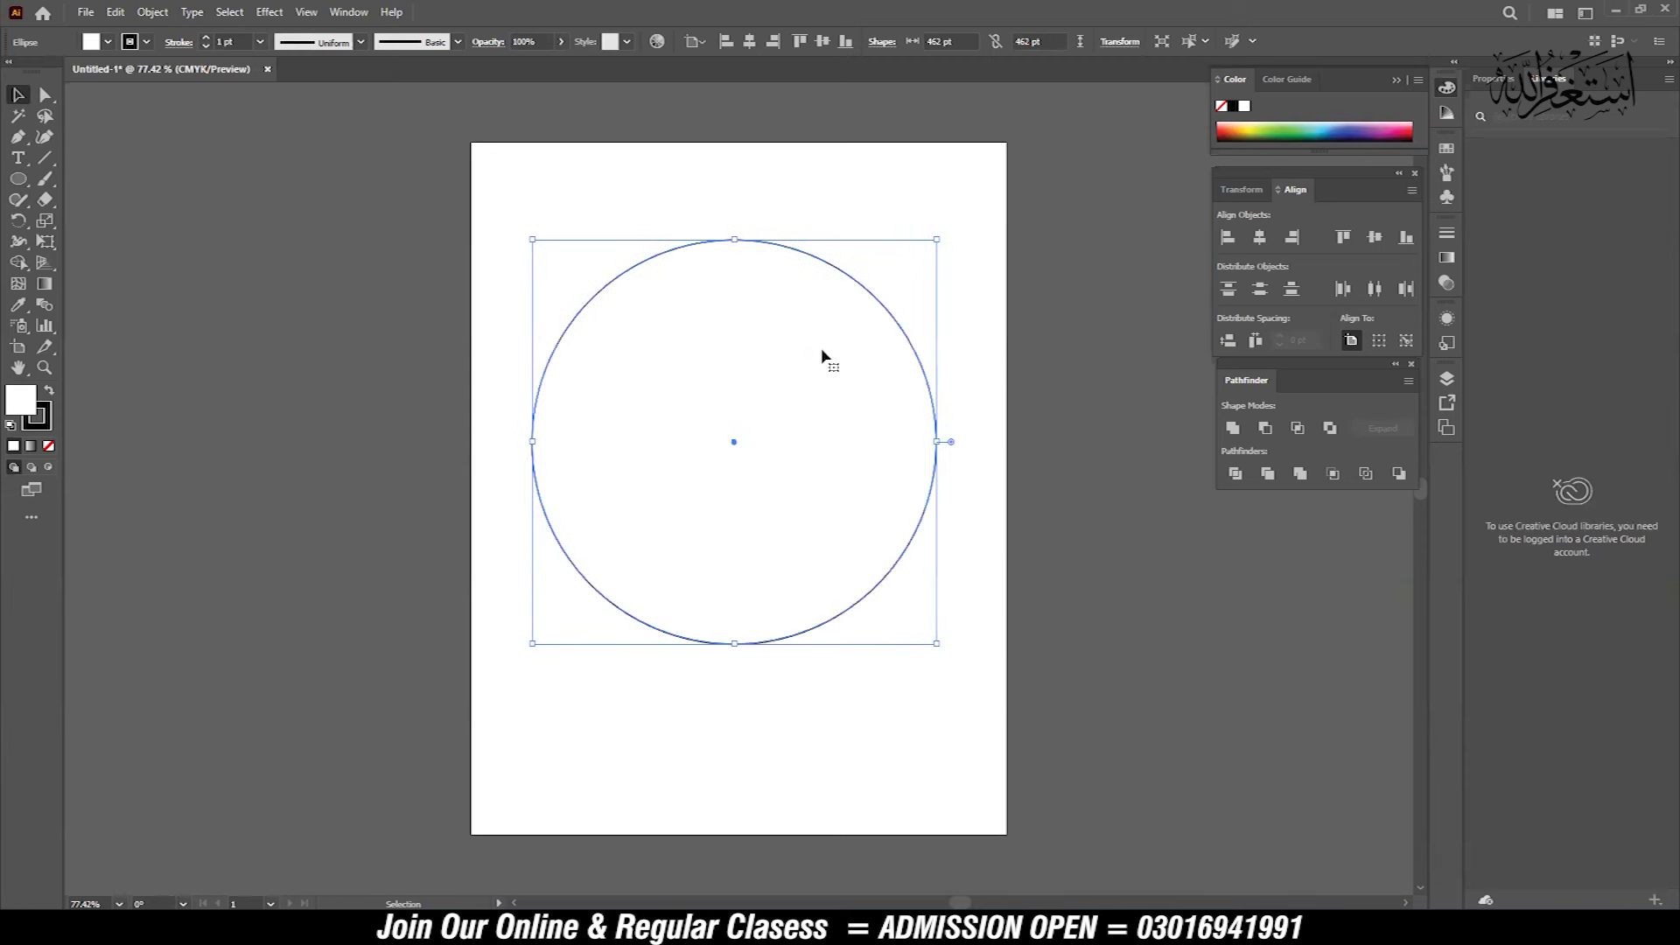
key("Delete")
- Draw a roughly 467 × 461 pt test circle and delete it too
left_click(18, 179)
mouse_move(540, 214)
left_mouse_down()
mouse_move(862, 509)
mouse_move(939, 612)
left_mouse_up()
key("v")
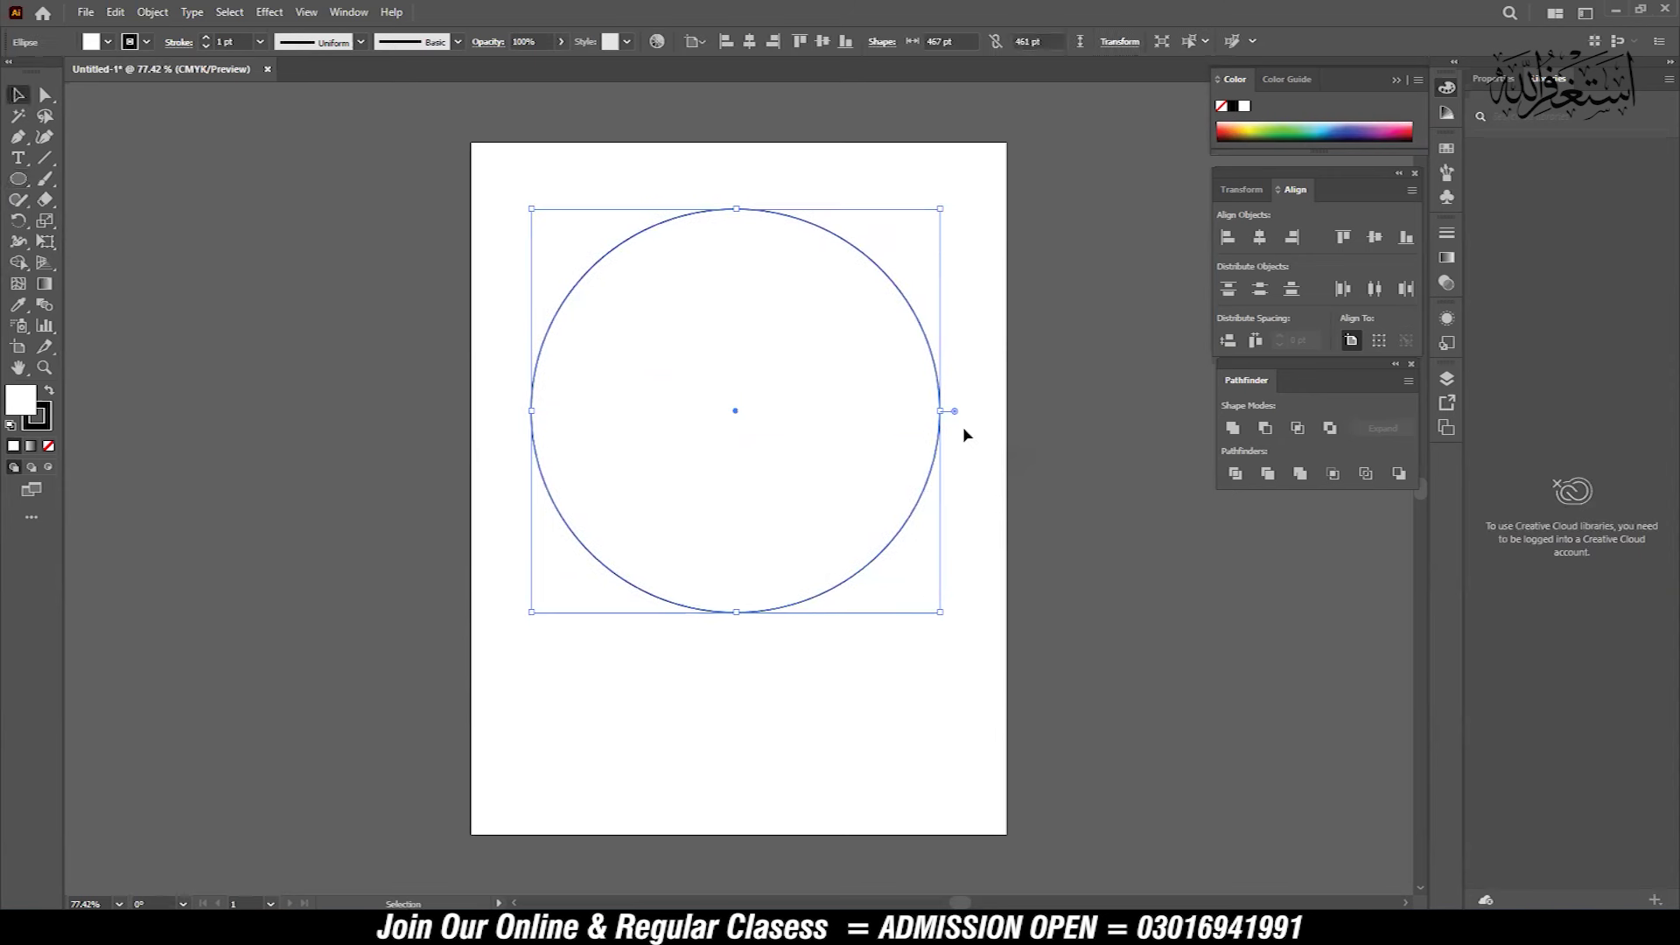
key("Delete")
left_click(18, 179)
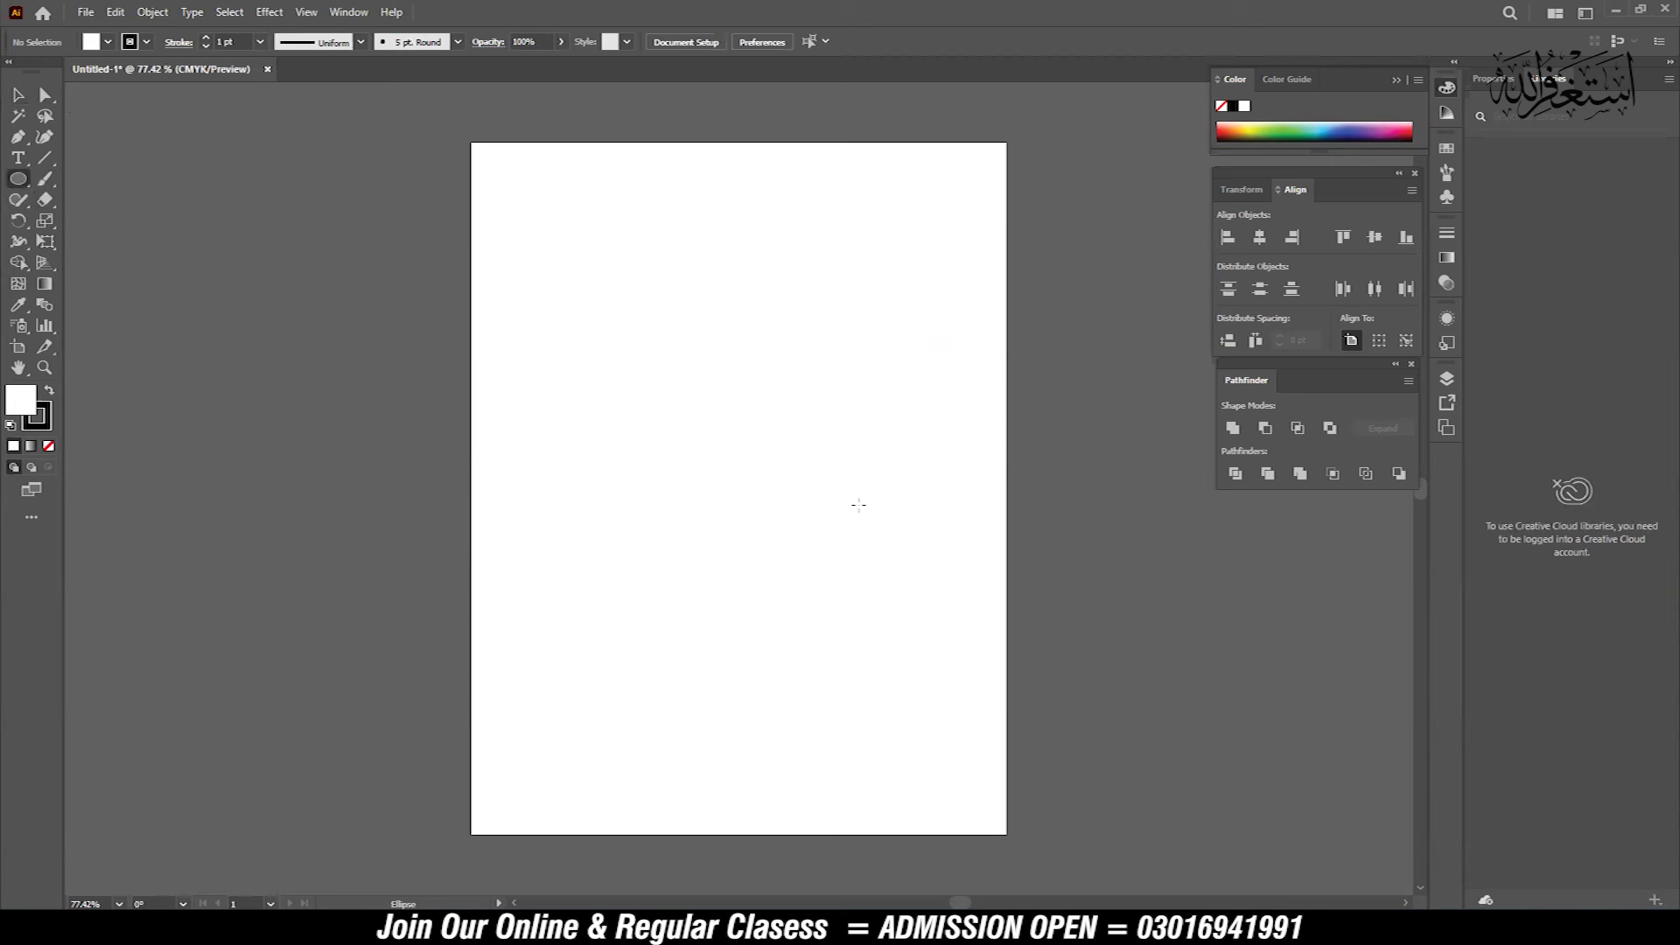
- Alt-drag to draw a 262 × 262 pt circle outward from its centre
left_click_drag(717, 429, 795, 518)
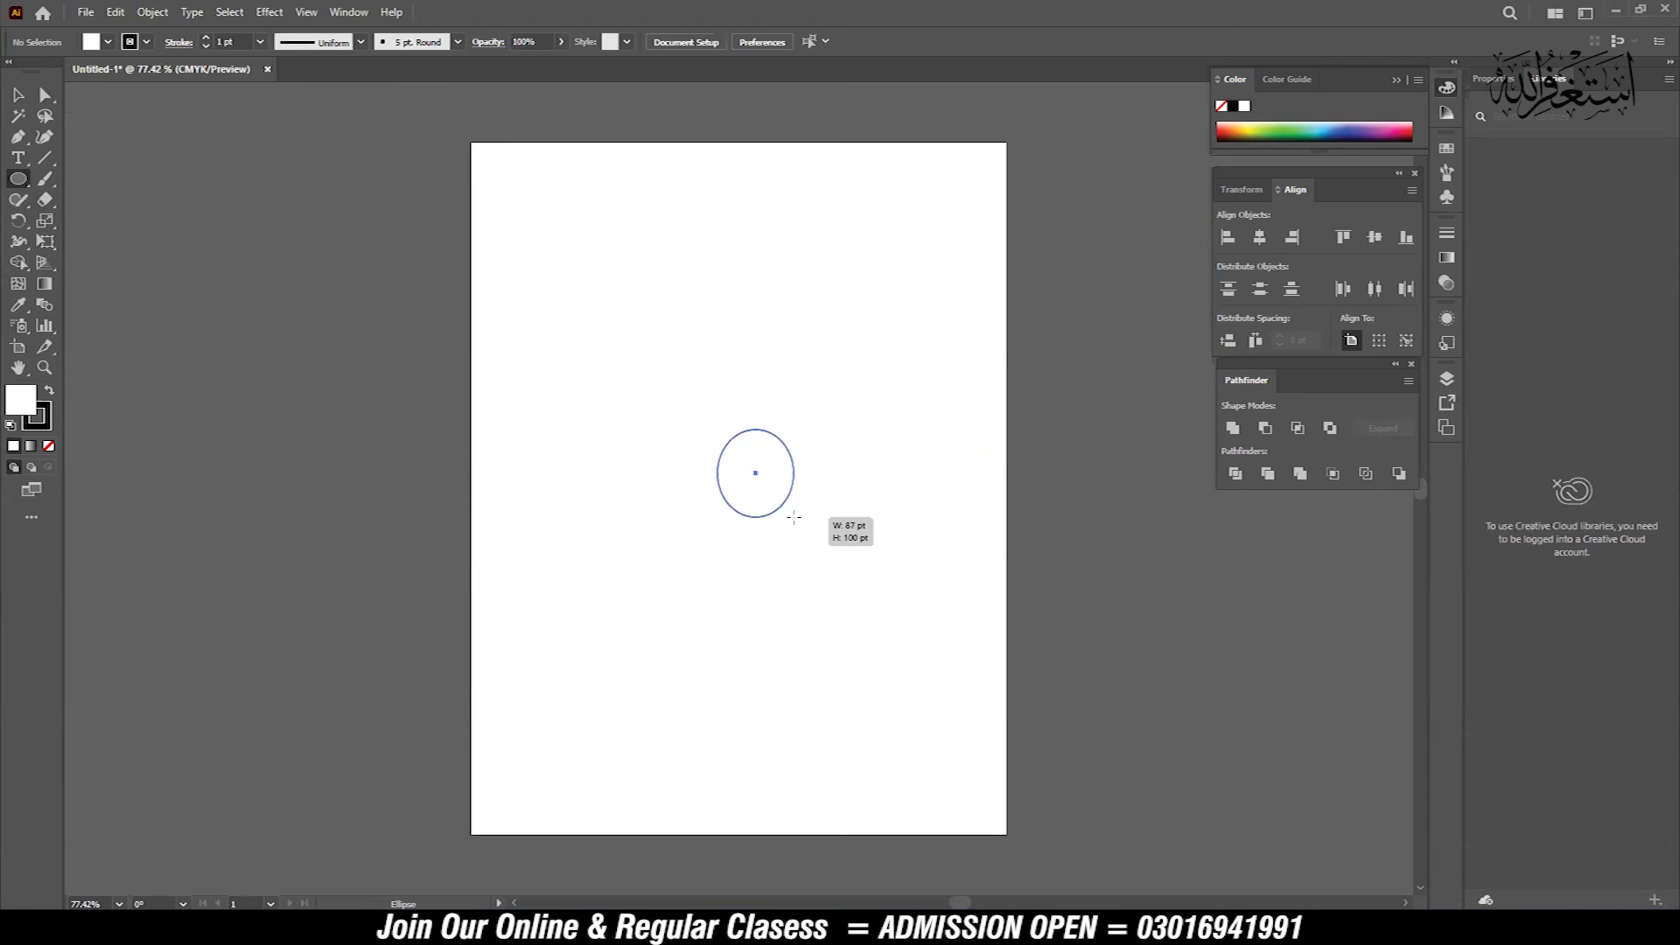
key("alt")
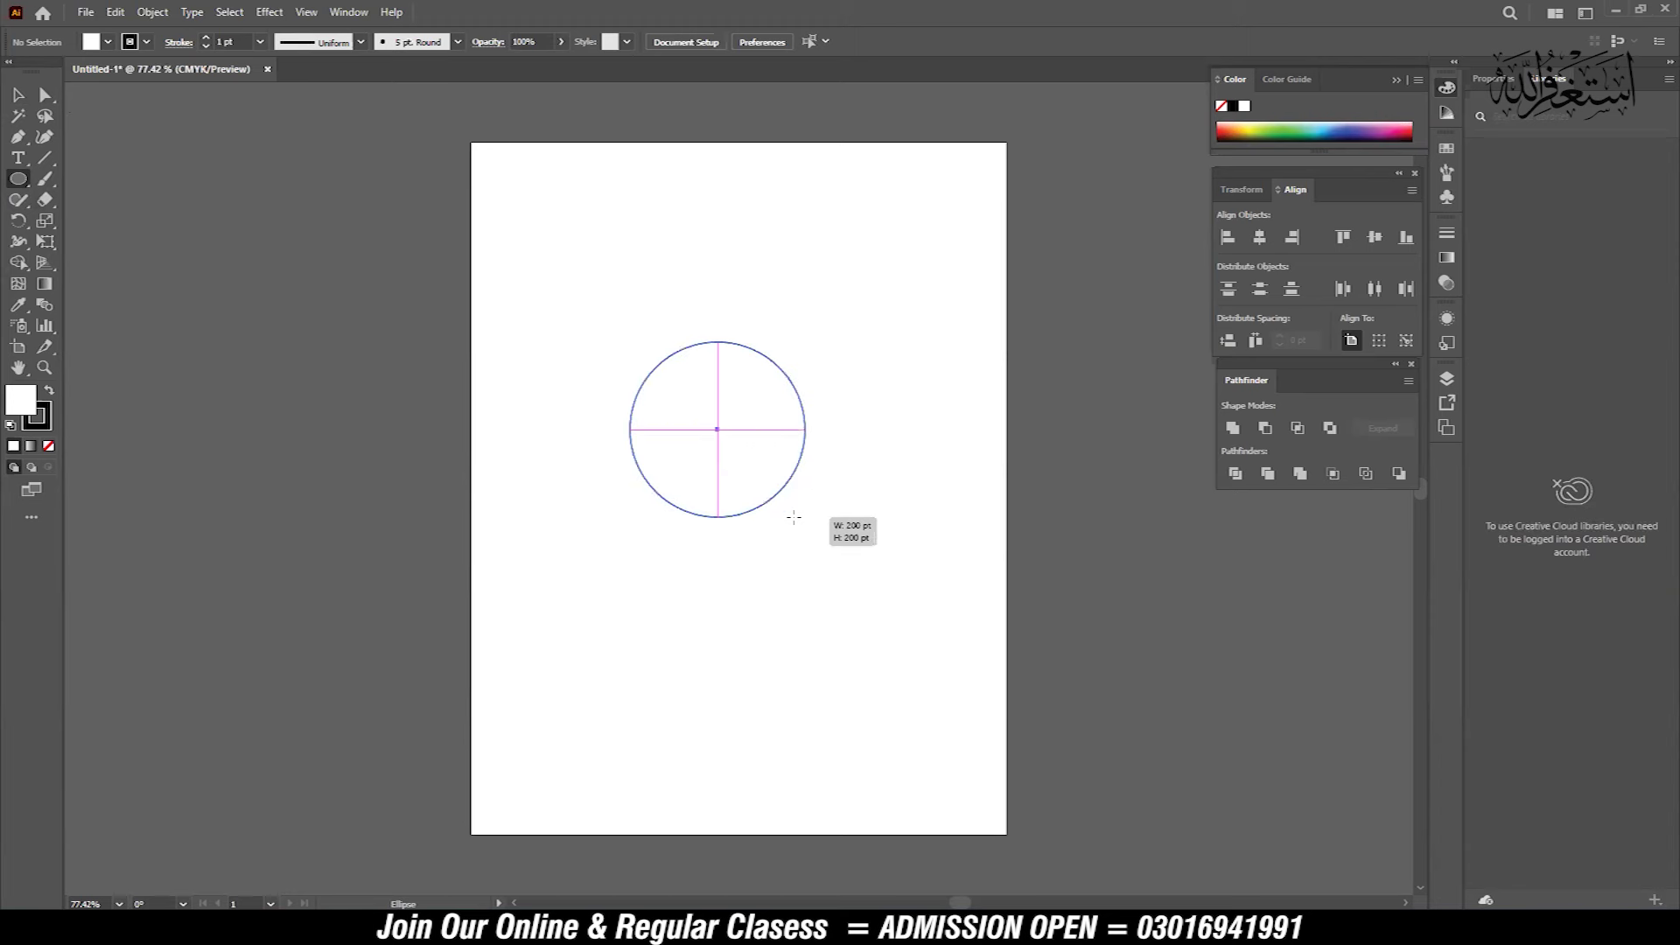
mouse_move(794, 517)
left_mouse_down()
mouse_move(1077, 776)
mouse_move(1165, 833)
left_mouse_up()
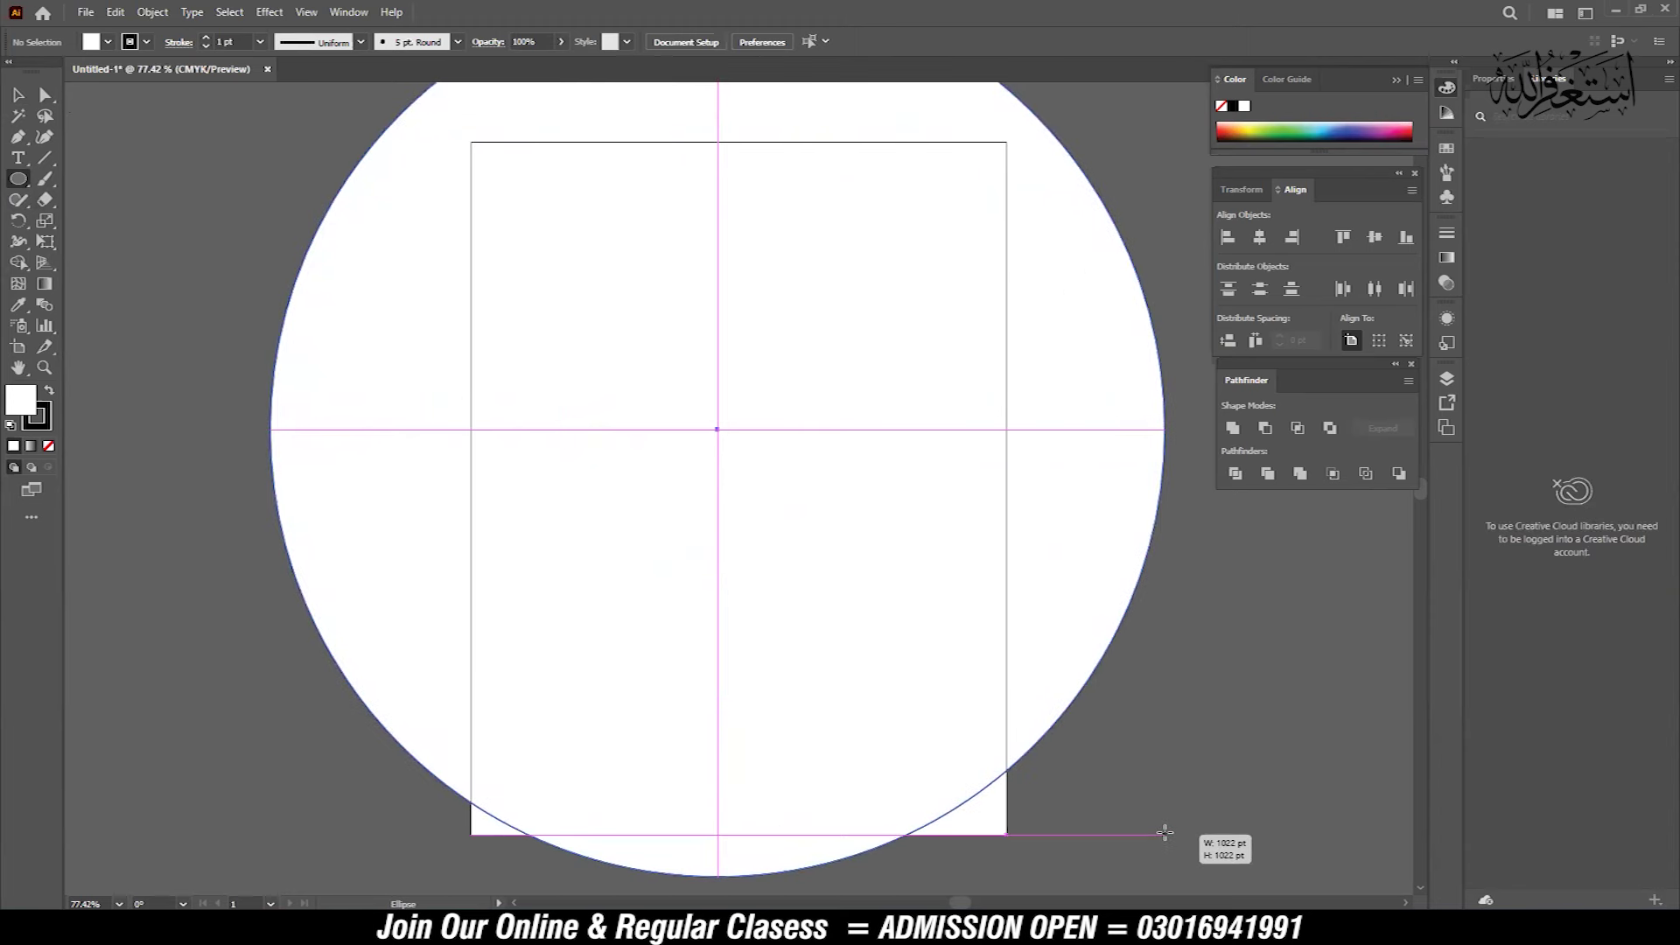
mouse_move(1165, 832)
left_mouse_down()
mouse_move(701, 435)
mouse_move(967, 642)
left_mouse_up()
mouse_move(1072, 688)
left_mouse_down()
mouse_move(713, 423)
mouse_move(1166, 761)
mouse_move(832, 495)
mouse_move(1303, 780)
mouse_move(833, 540)
mouse_move(1168, 689)
mouse_move(862, 554)
mouse_move(832, 502)
left_mouse_up()
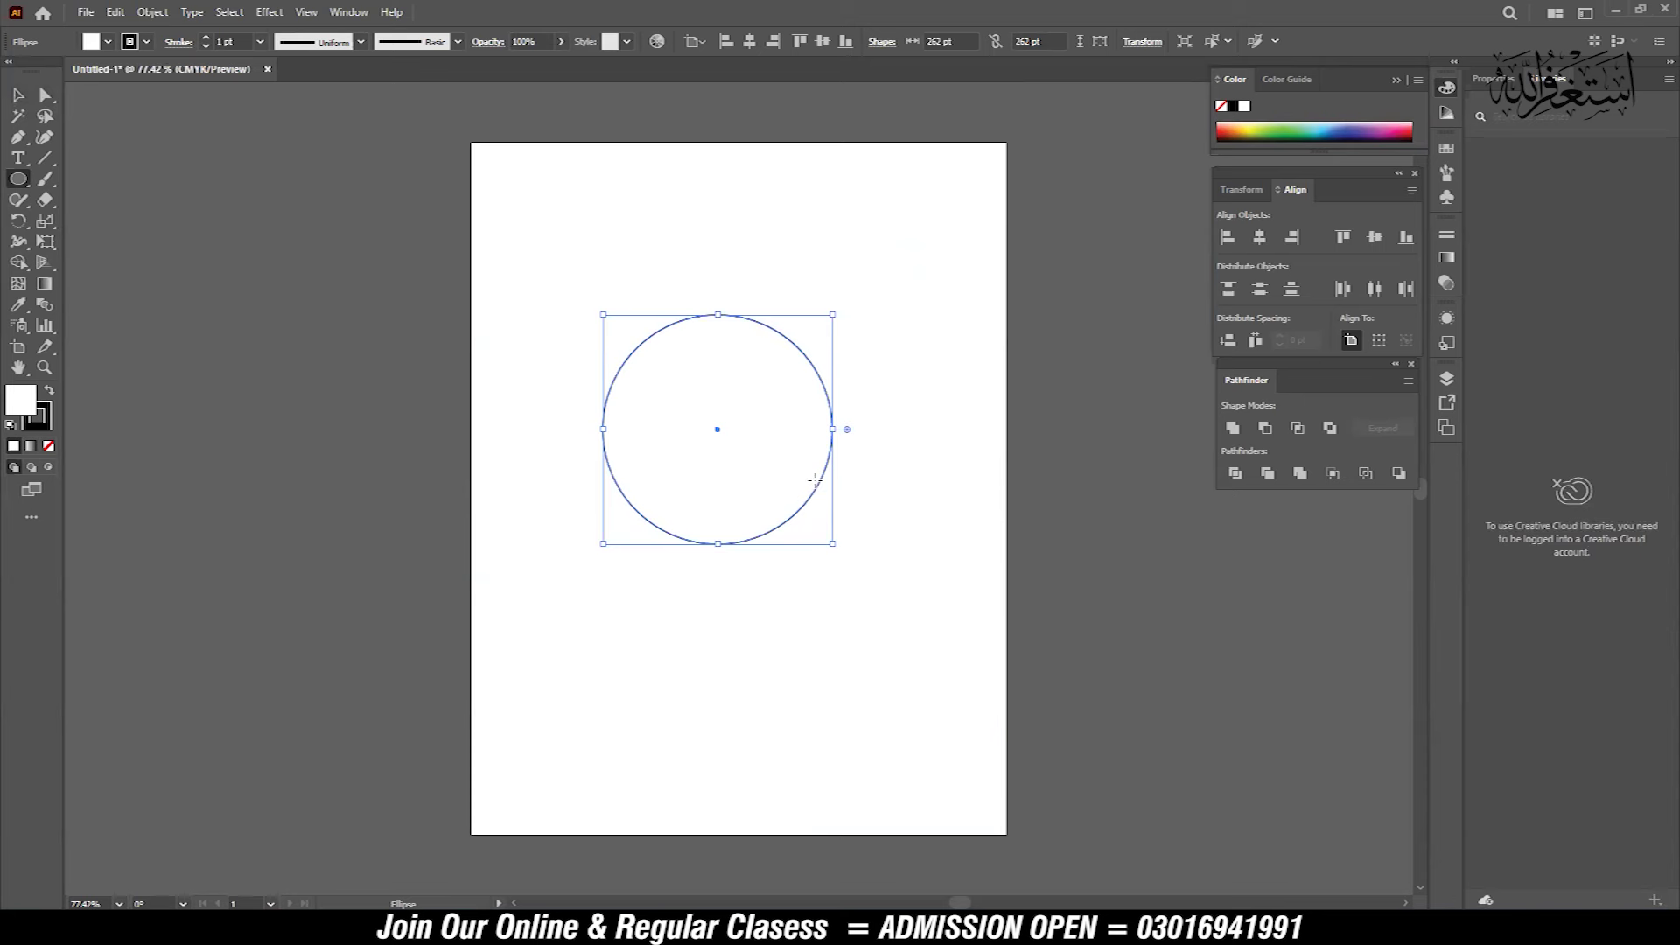
- Move the circle up, draw a second larger circle, then delete both circles
key("v")
left_click_drag(811, 492, 947, 318)
left_click(18, 178)
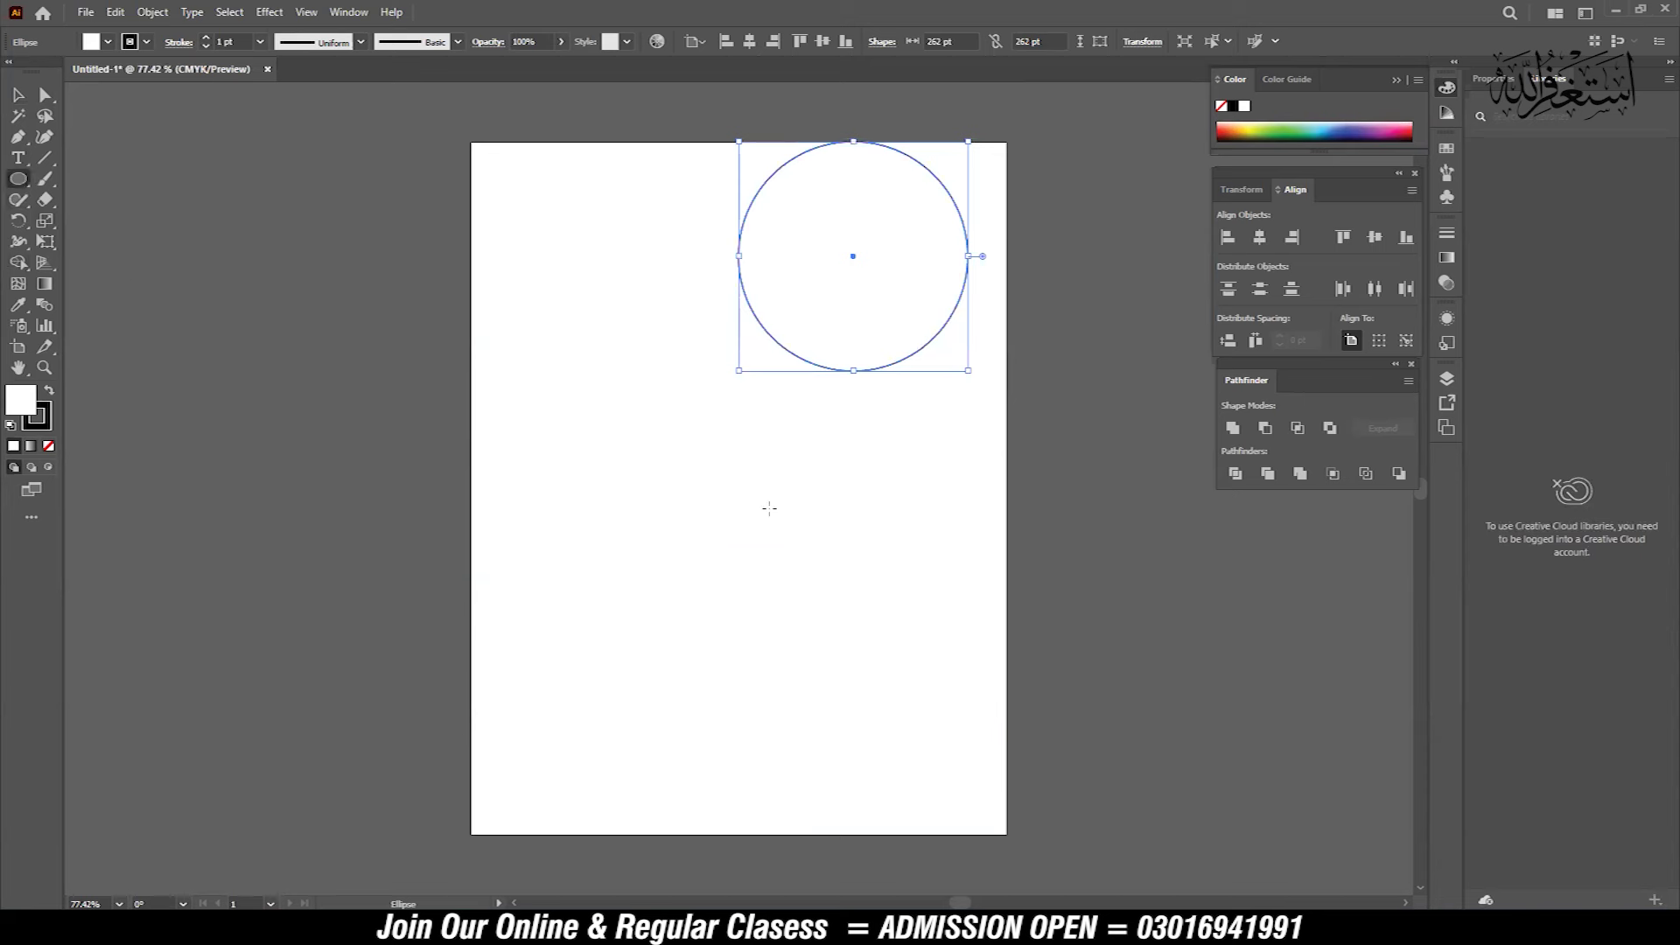
mouse_move(562, 406)
left_mouse_down()
mouse_move(895, 766)
mouse_move(900, 744)
left_mouse_up()
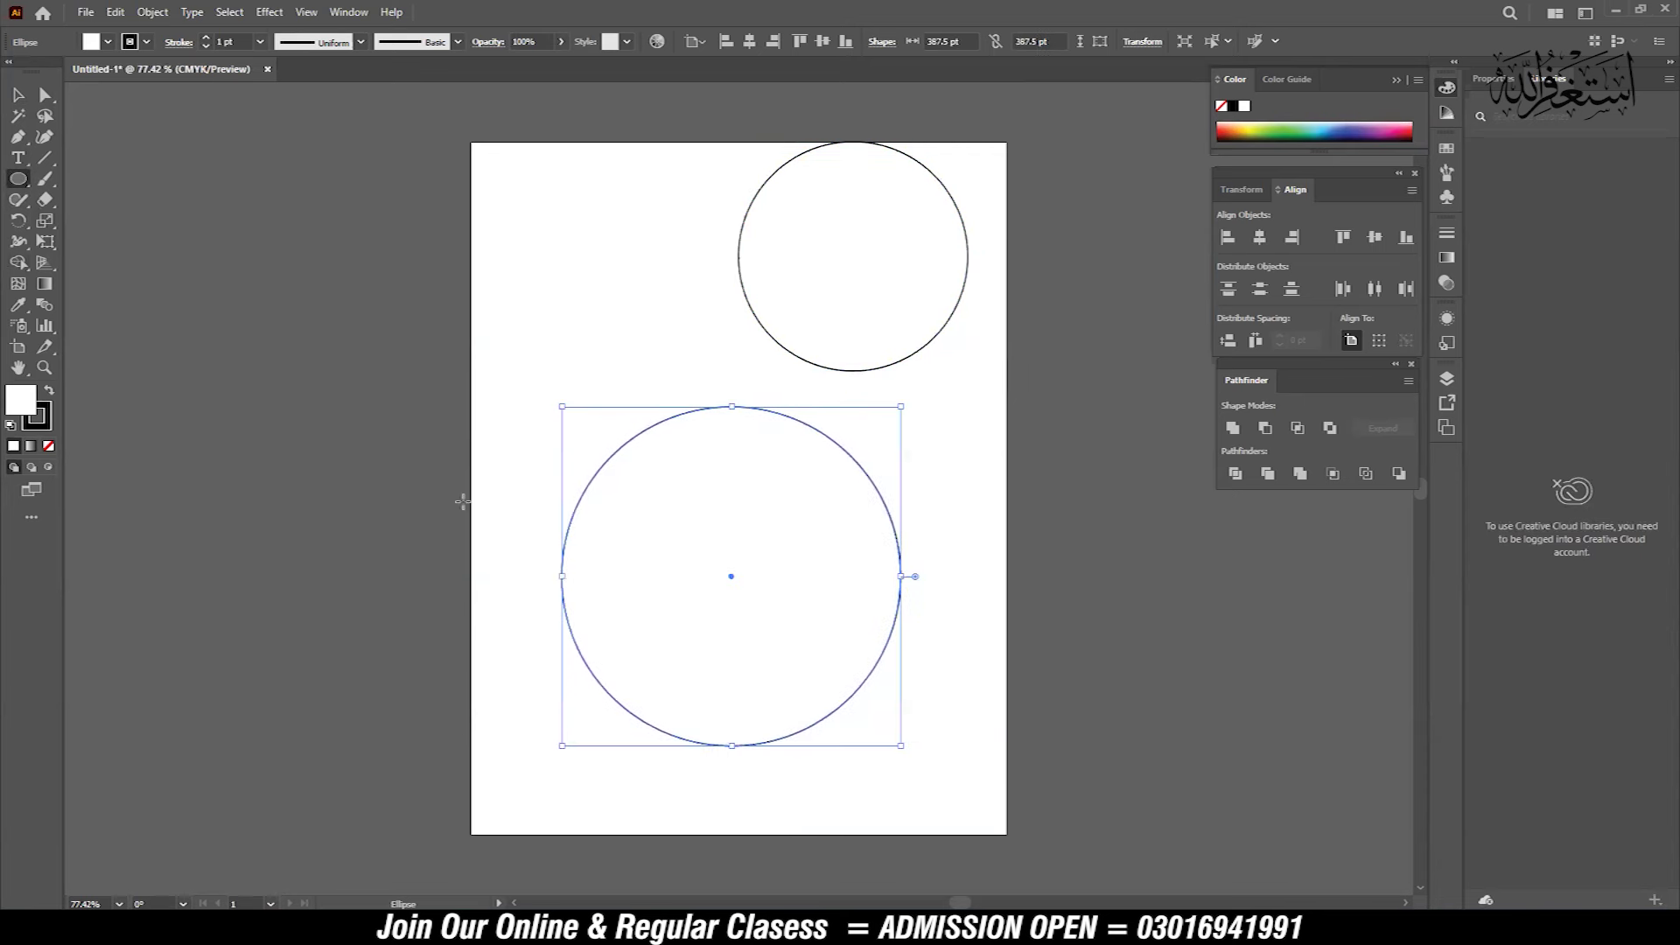
left_click(18, 95)
mouse_move(690, 280)
left_mouse_down()
mouse_move(1027, 570)
mouse_move(971, 507)
left_mouse_up()
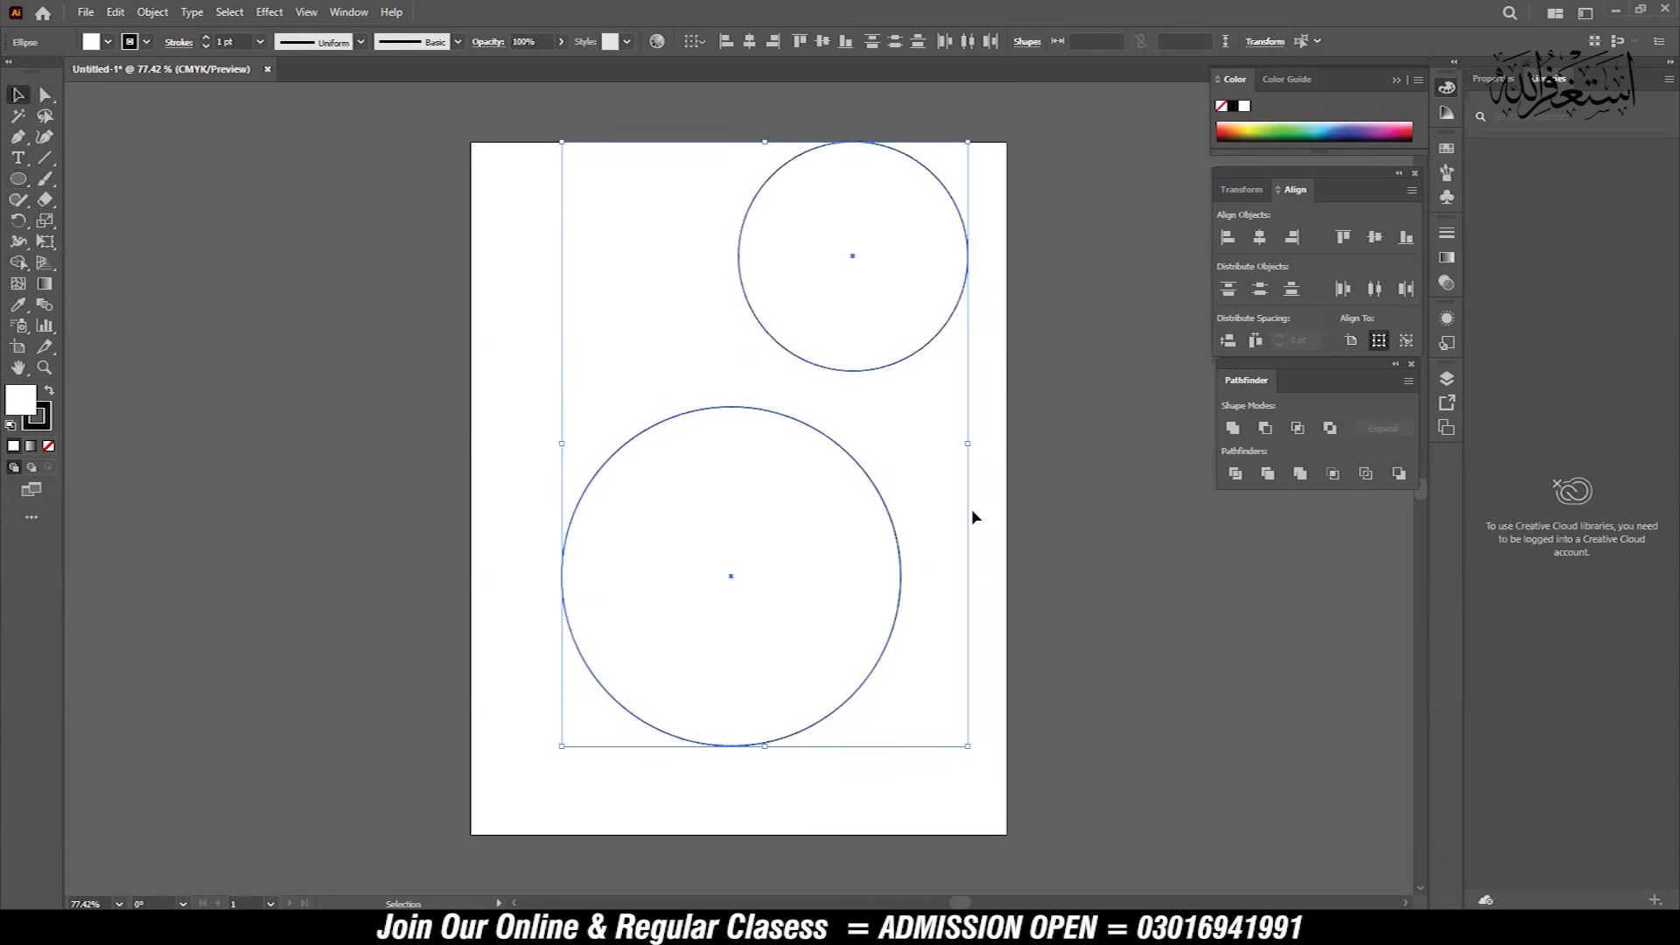
key("Delete")
- Draw a long horizontal line and a near-vertical line crossing it, then select them
left_click(45, 157)
left_click_drag(378, 400, 1230, 450)
left_click_drag(783, 201, 673, 758)
key("v")
mouse_move(687, 392)
left_mouse_down()
mouse_move(834, 431)
mouse_move(788, 326)
left_mouse_up()
- Move both crossing lines slightly left and up on the artboard
mouse_move(633, 356)
left_mouse_down()
mouse_move(848, 424)
mouse_move(780, 399)
mouse_move(753, 454)
left_mouse_up()
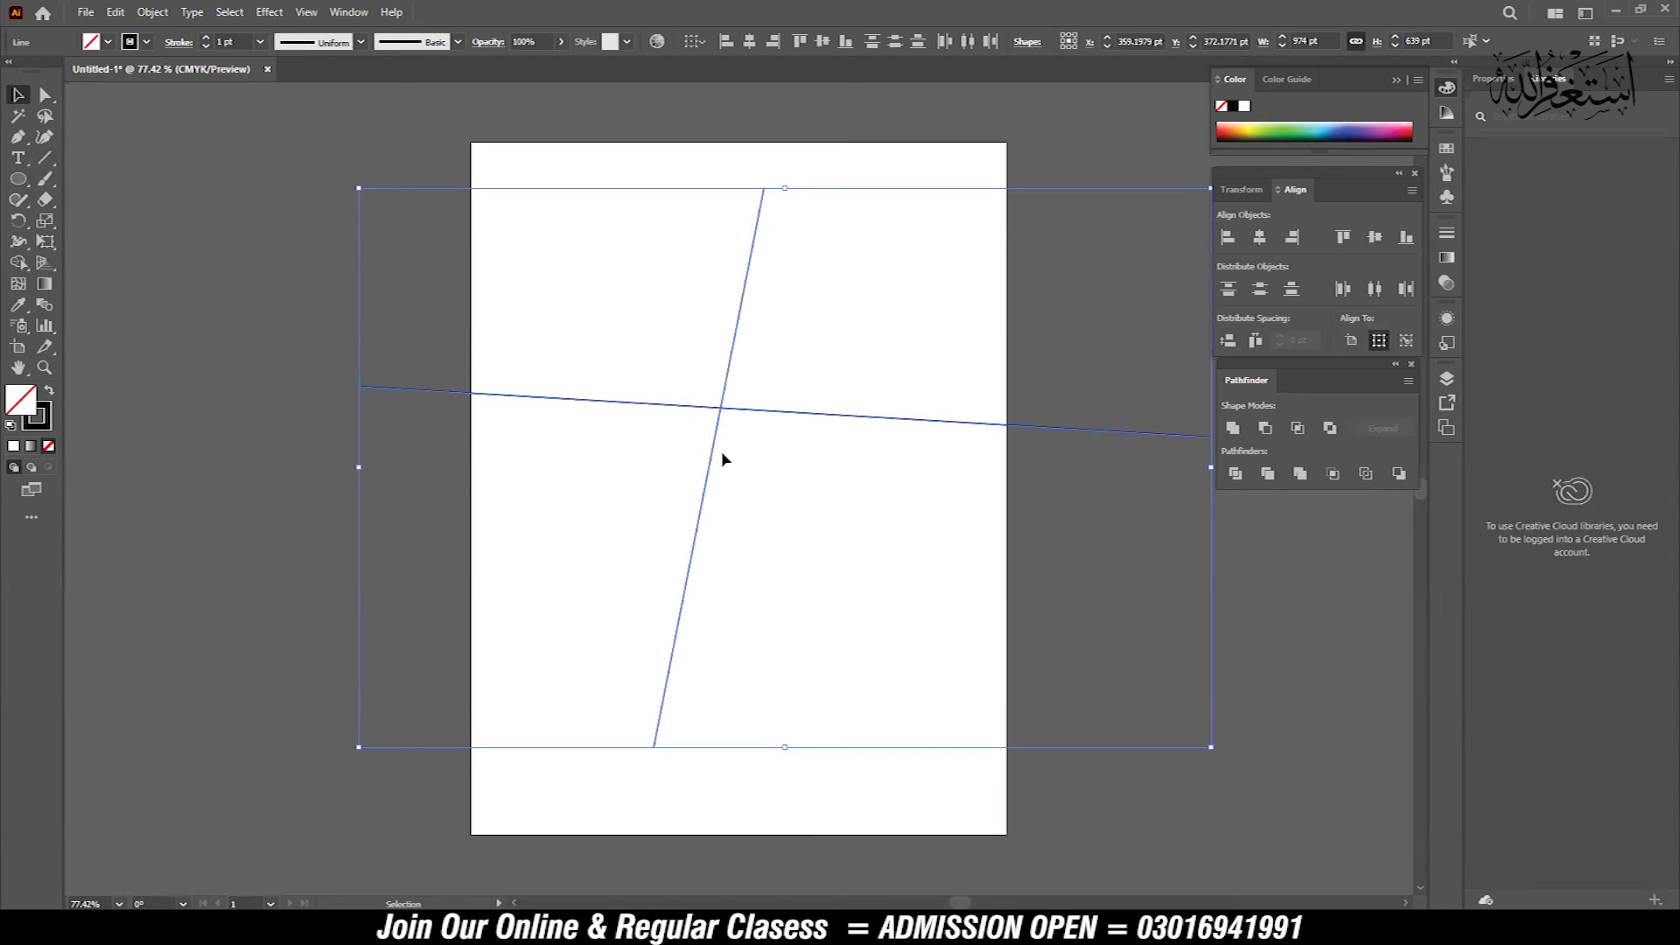
left_click(18, 181)
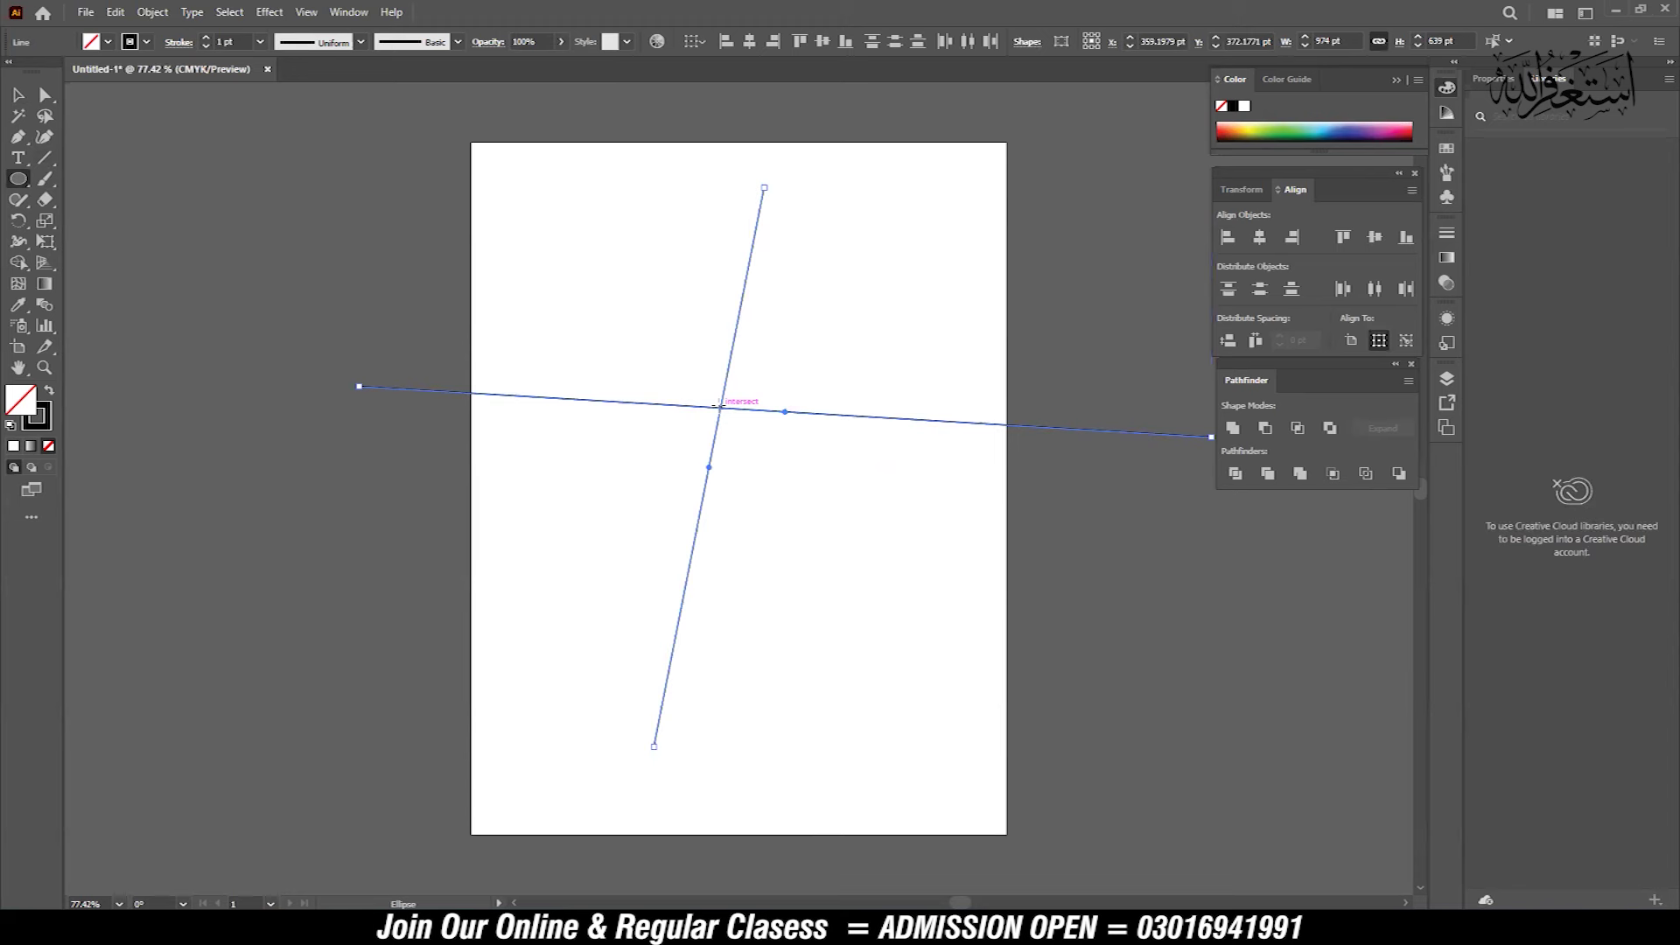
left_click_drag(720, 405, 887, 534)
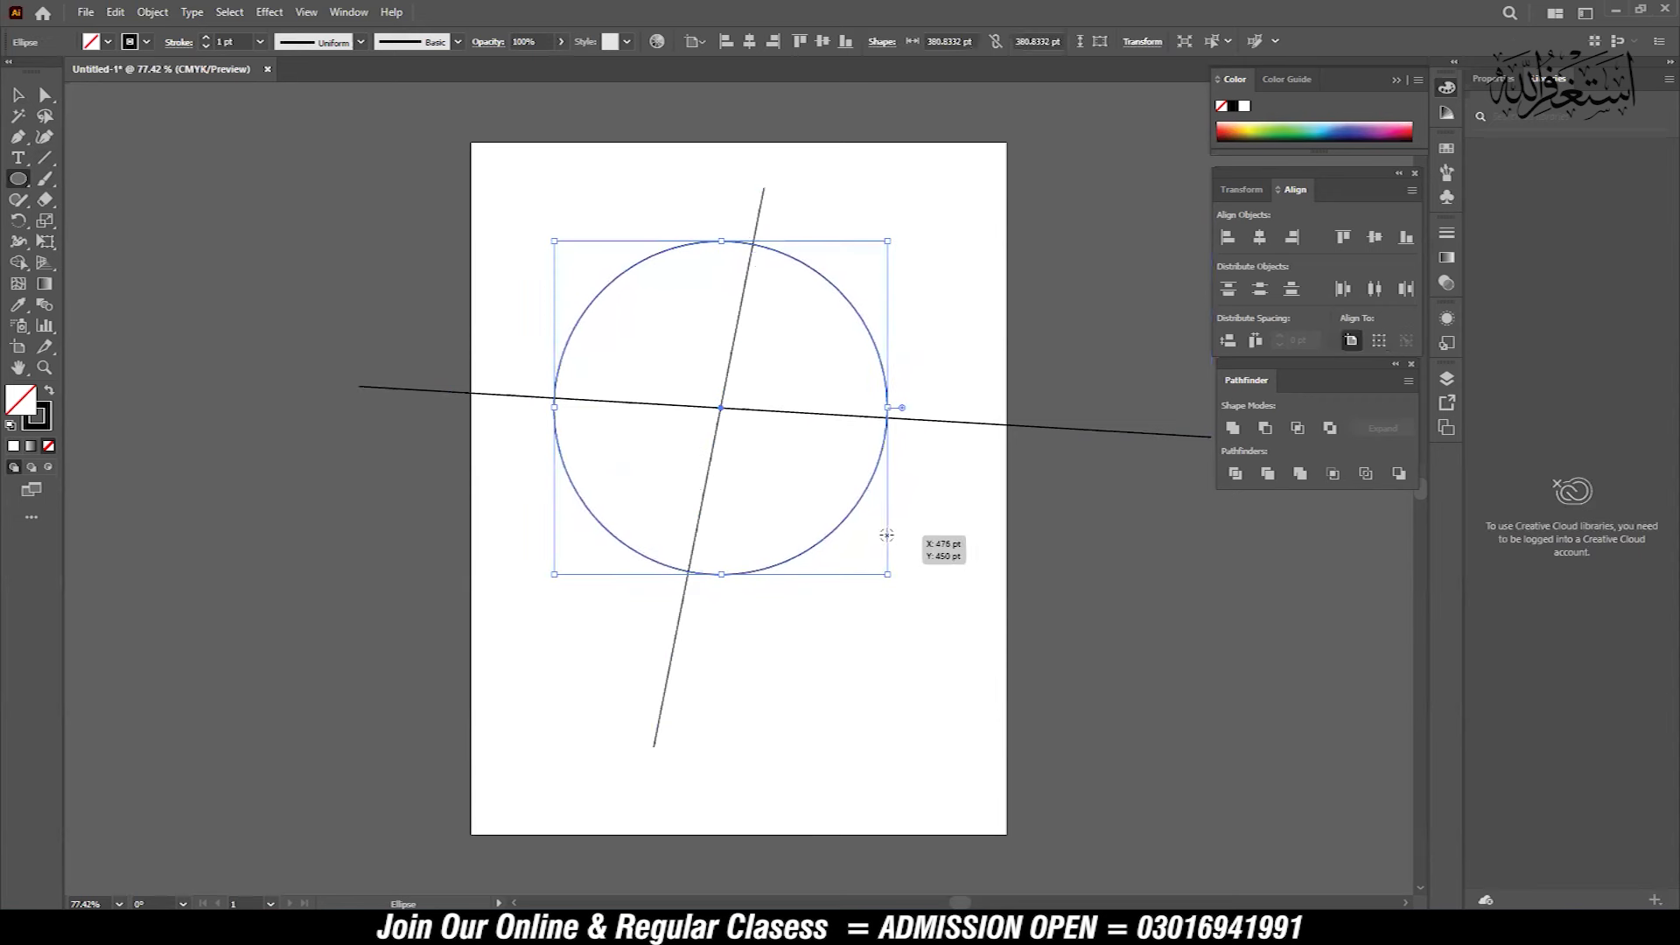
left_click(18, 95)
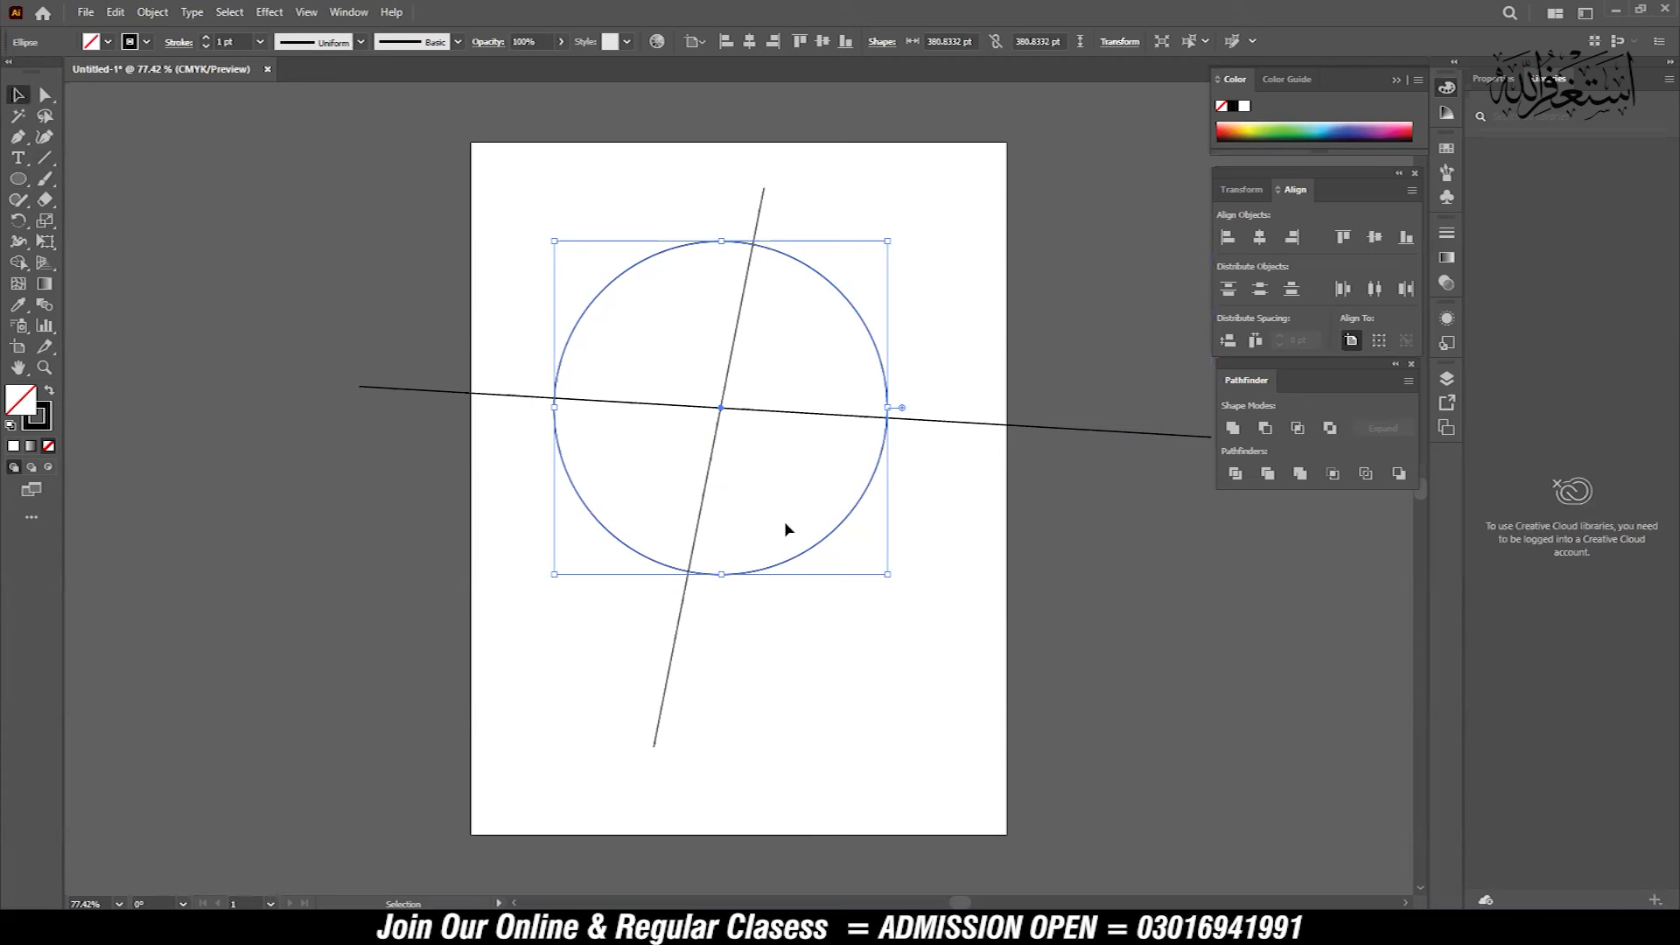
left_click_drag(845, 523, 851, 557)
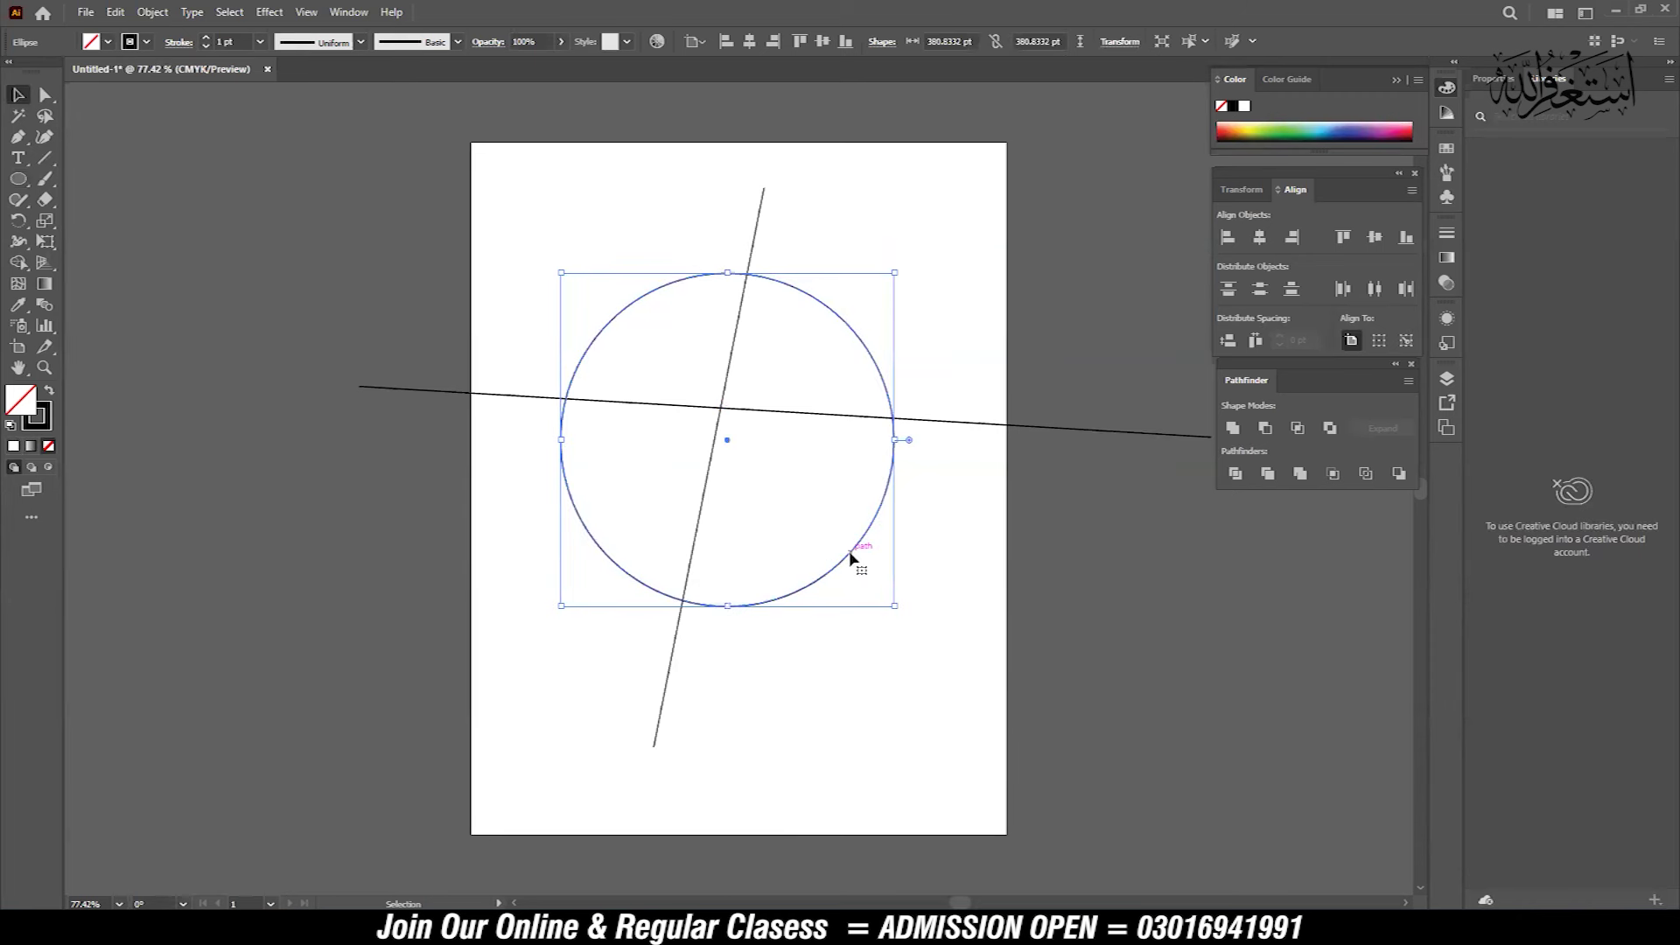
key("Delete")
left_click(18, 179)
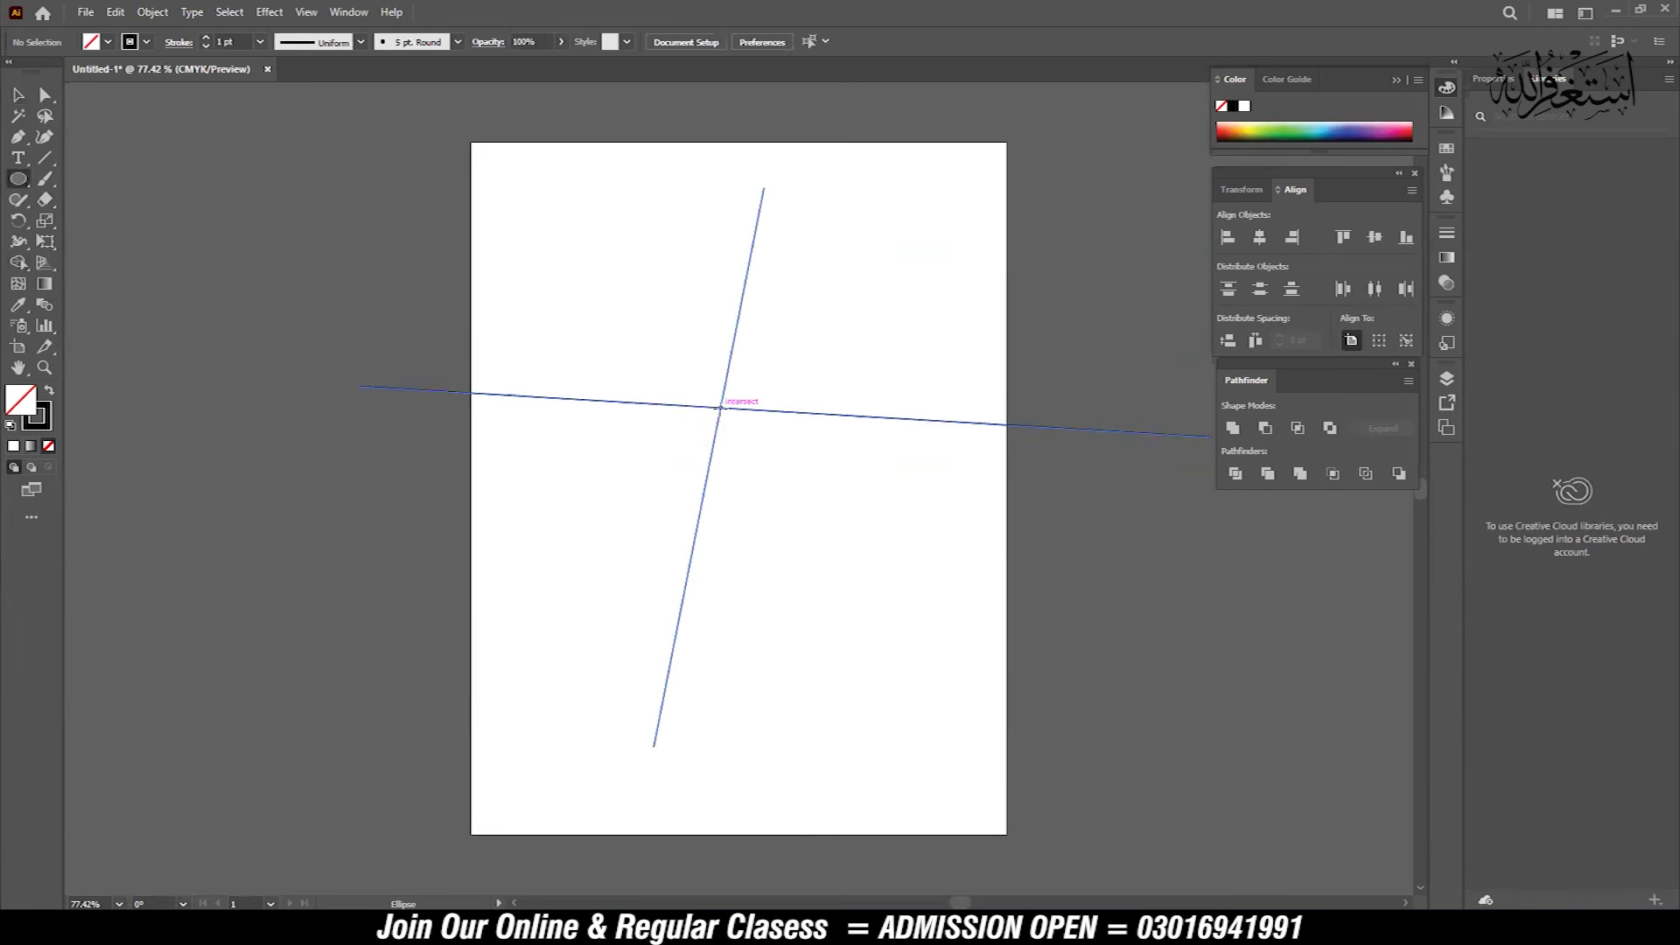
- Create a 300 × 300 pt circle at the lines' intersection via the Ellipse dialog
left_click(721, 407)
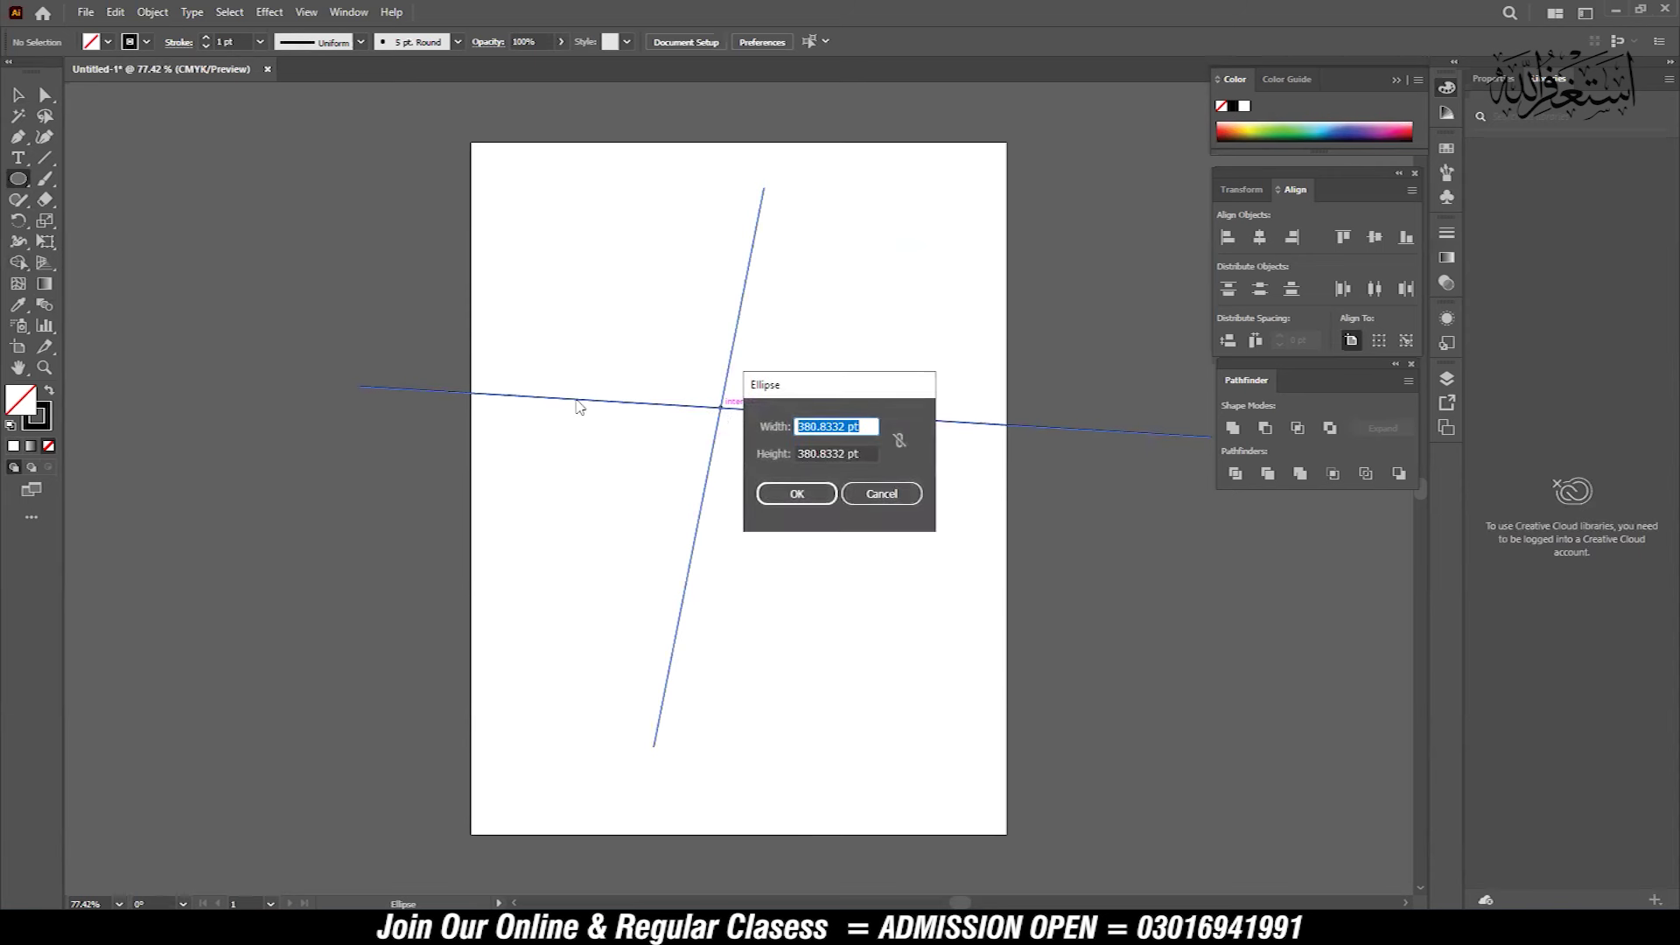
type("3")
key("Tab")
type("300")
key("Tab")
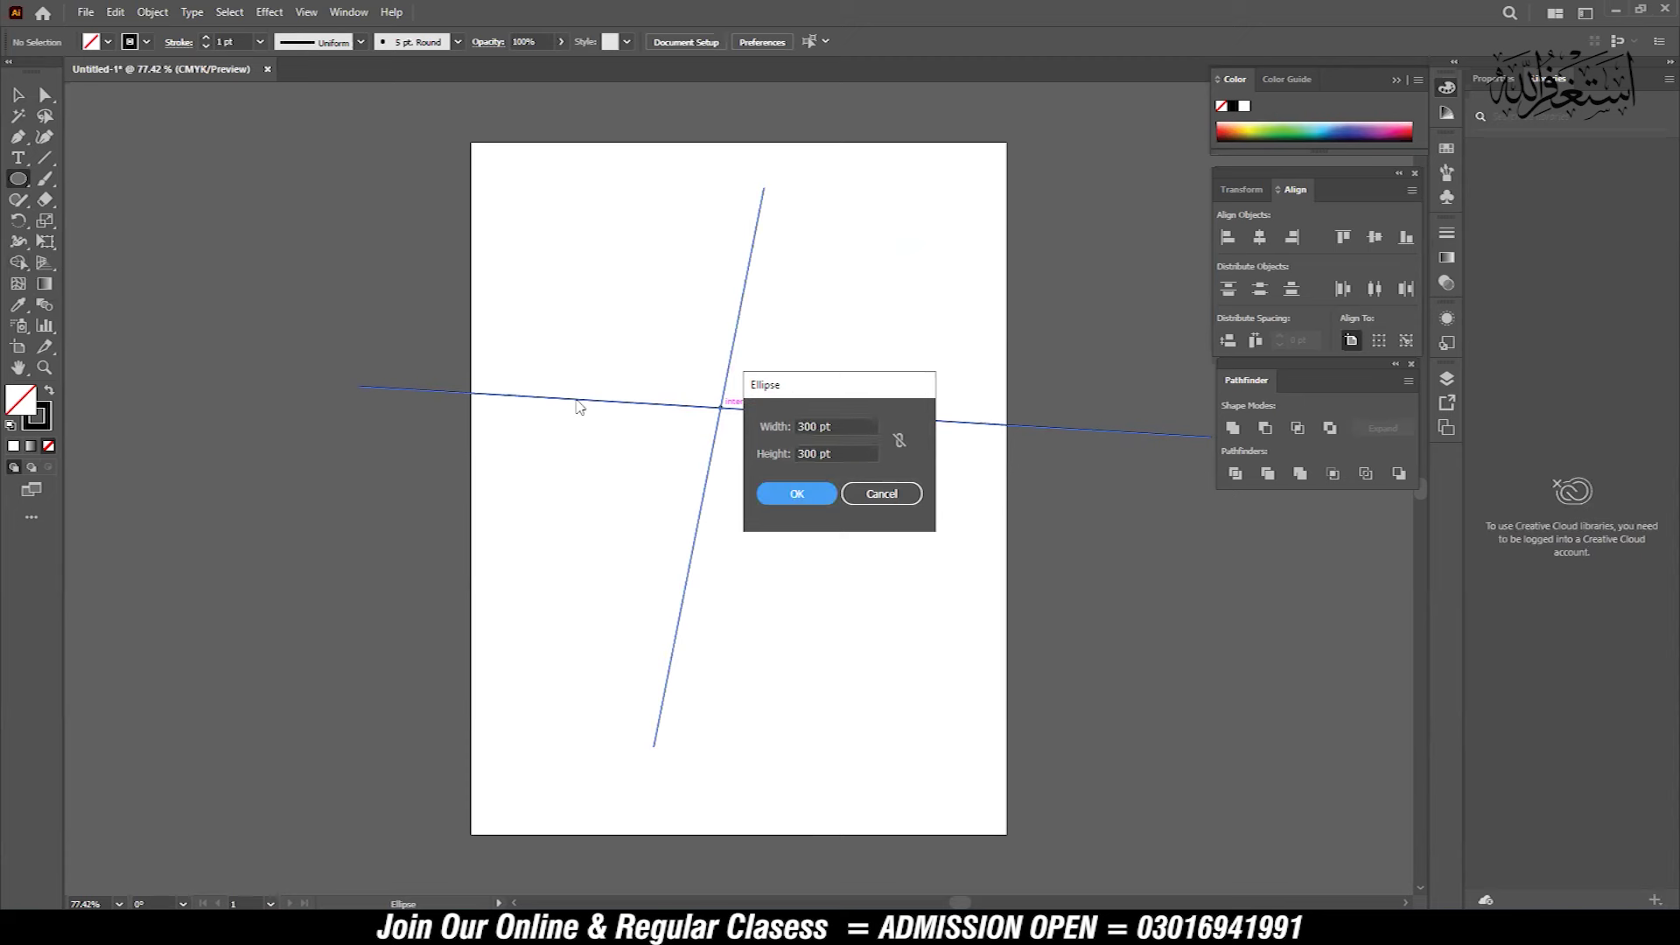
left_click(785, 496)
- Nudge and delete that circle, then place another 300 pt circle
left_click(17, 94)
mouse_move(950, 454)
left_mouse_down()
mouse_move(948, 424)
mouse_move(970, 493)
left_mouse_up()
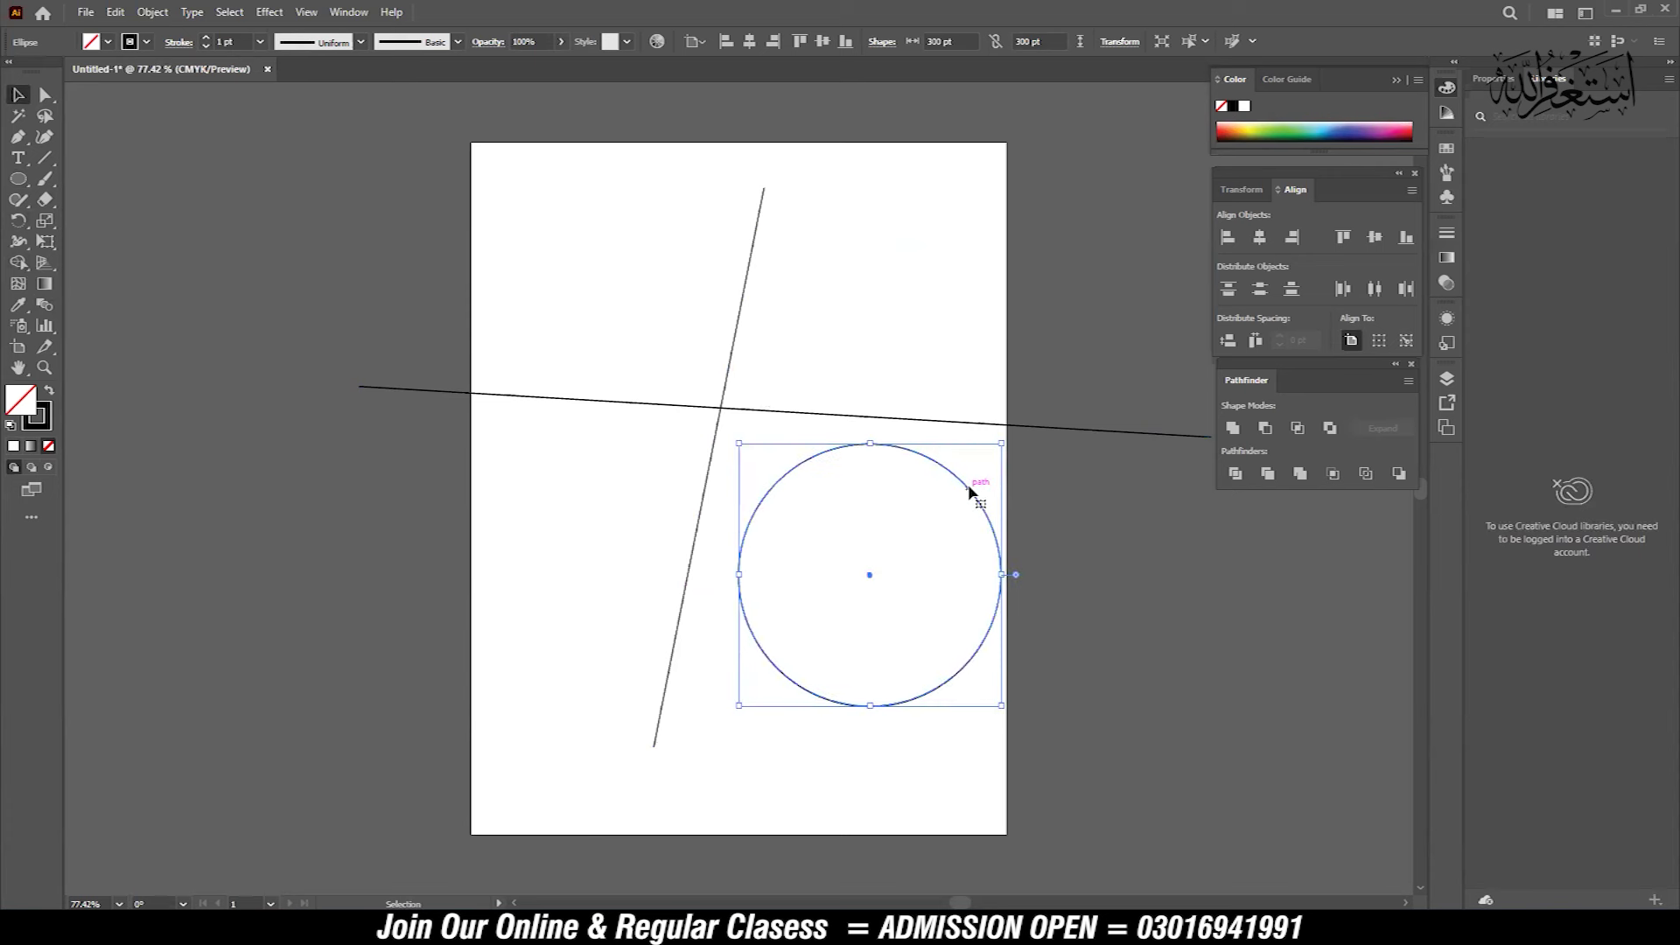
key("Delete")
left_click(19, 180)
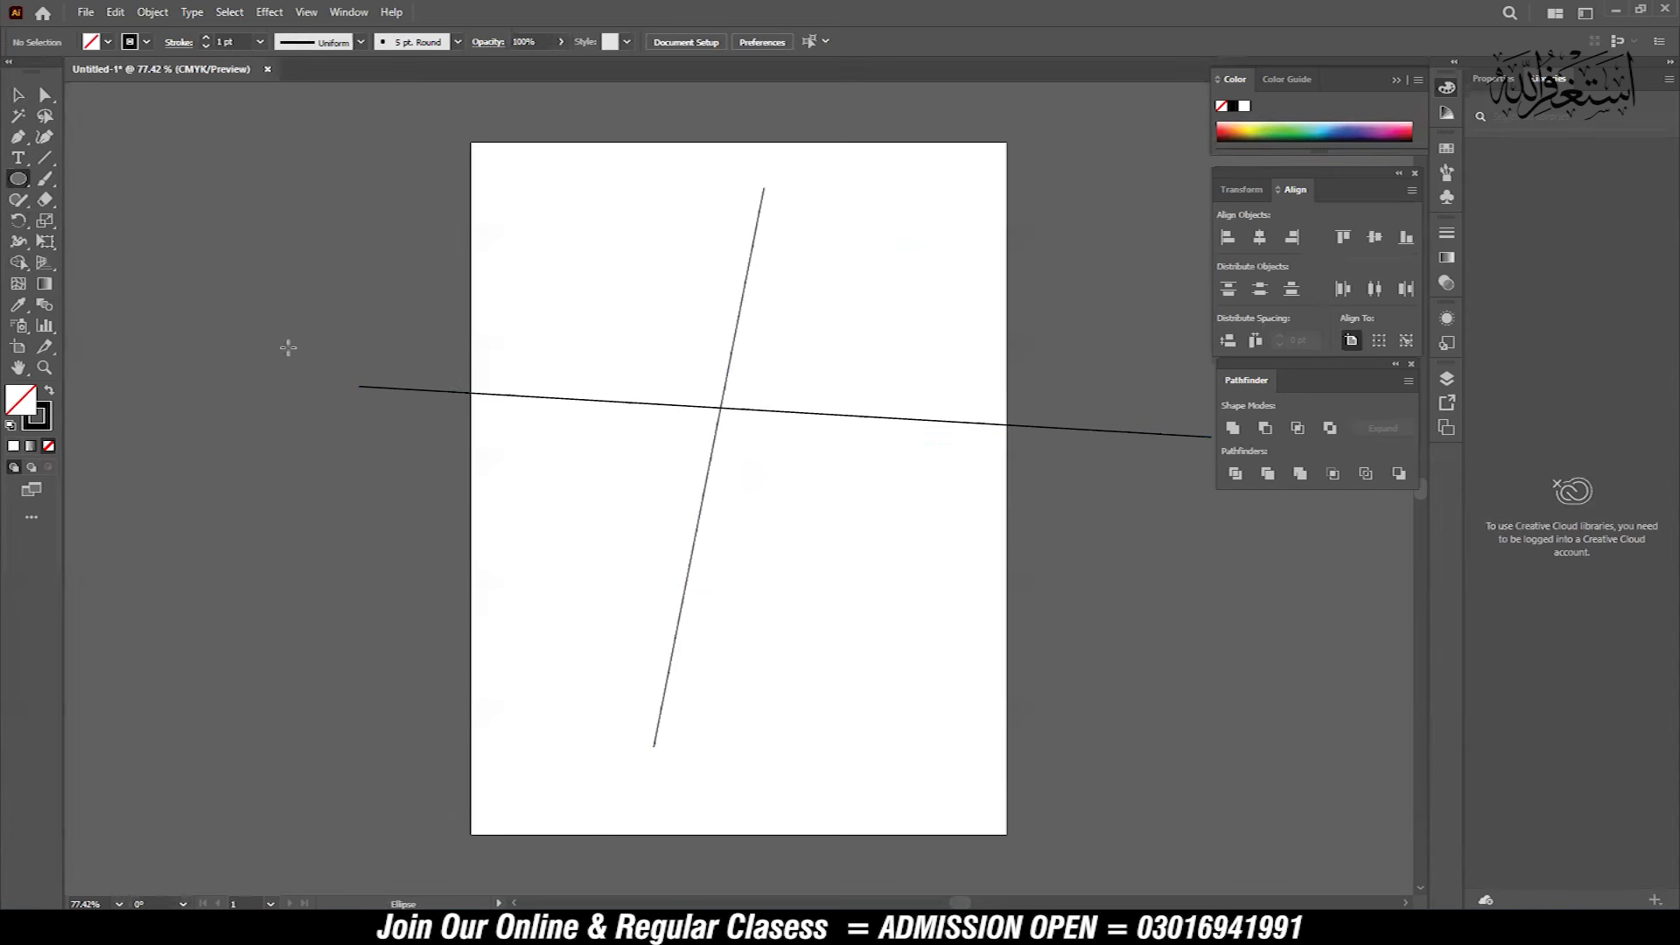
left_click(827, 493)
key("Return")
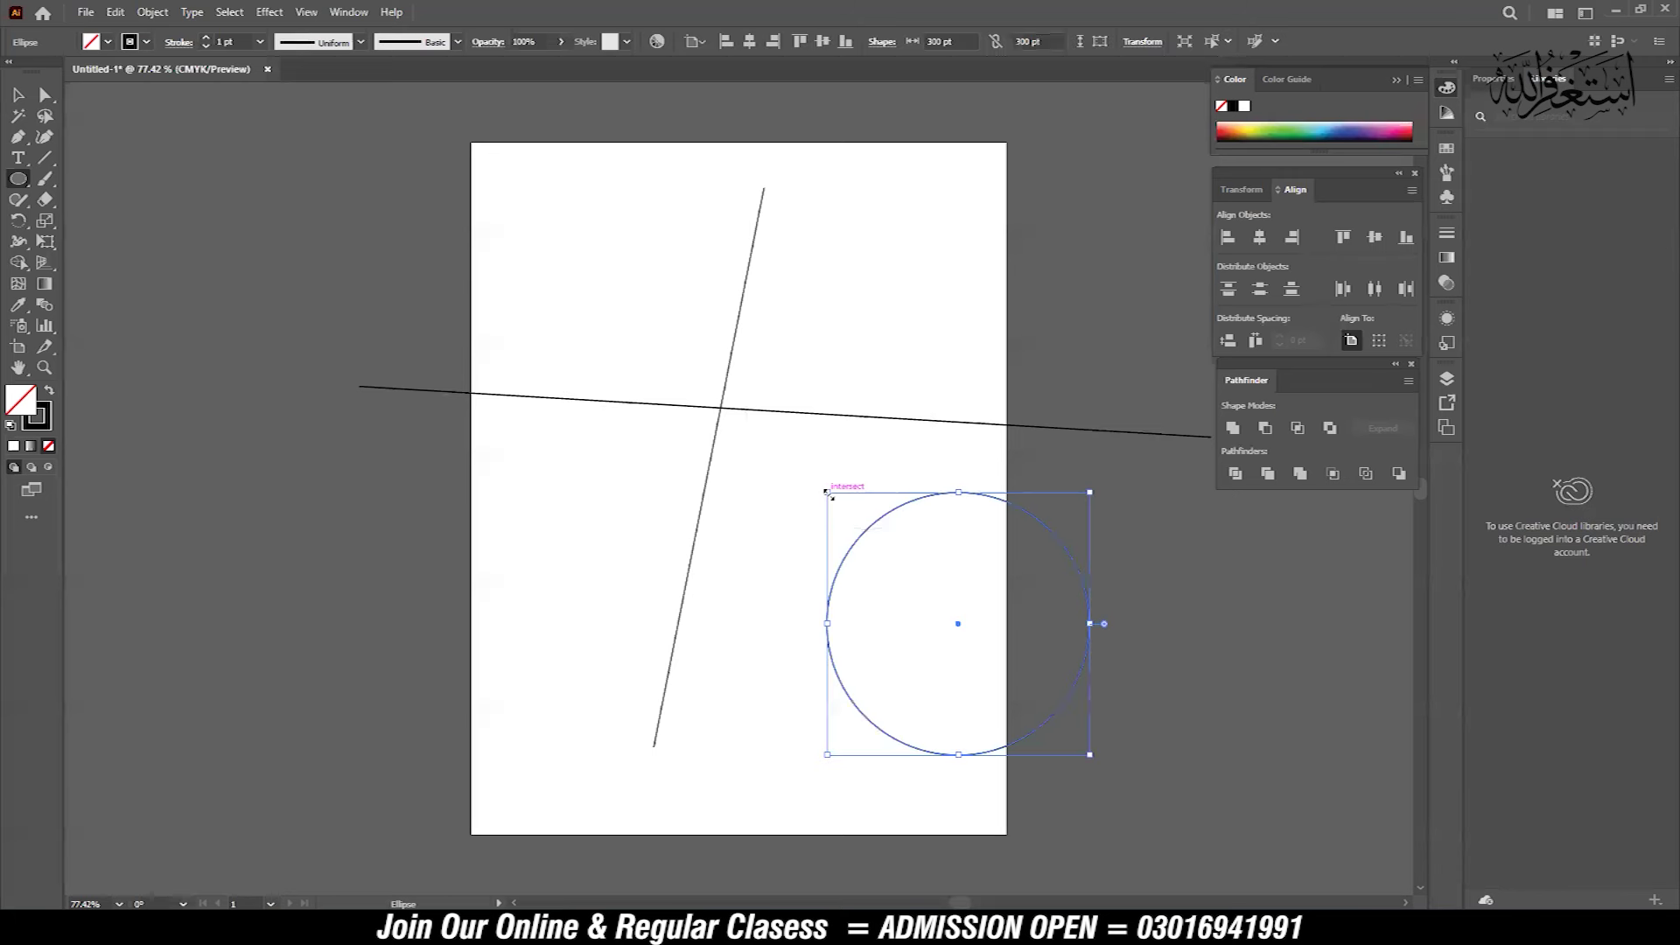
- Delete the second 300 pt circle and reopen the Ellipse size dialog on the artboard
left_click(793, 302)
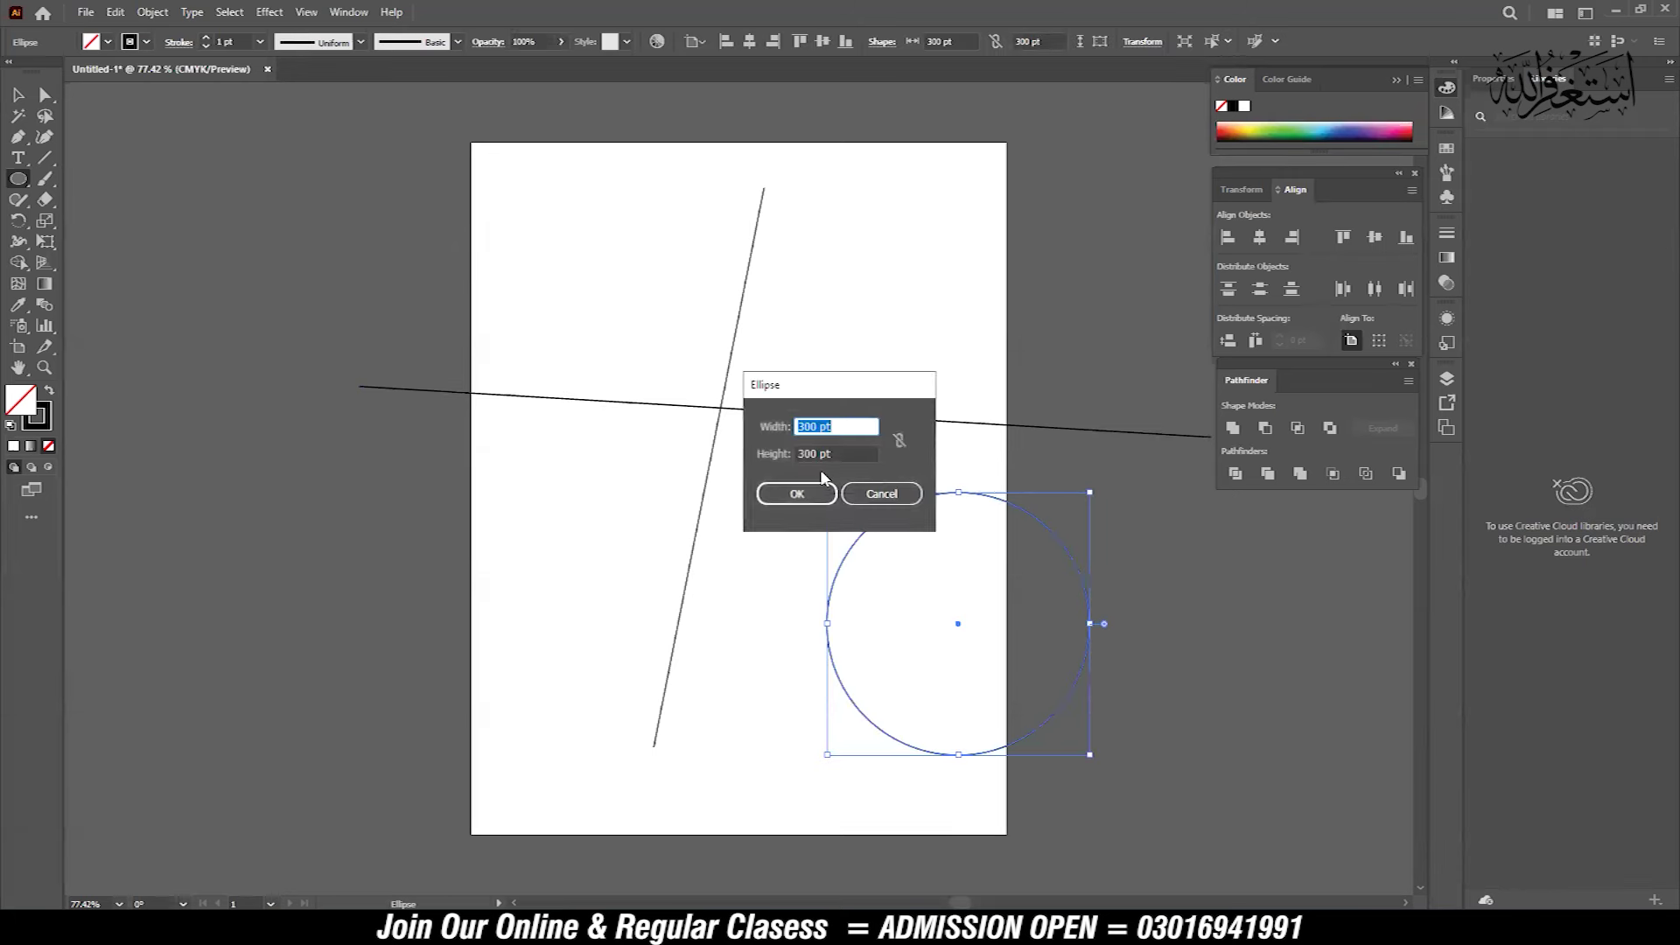
left_click(878, 495)
key("v")
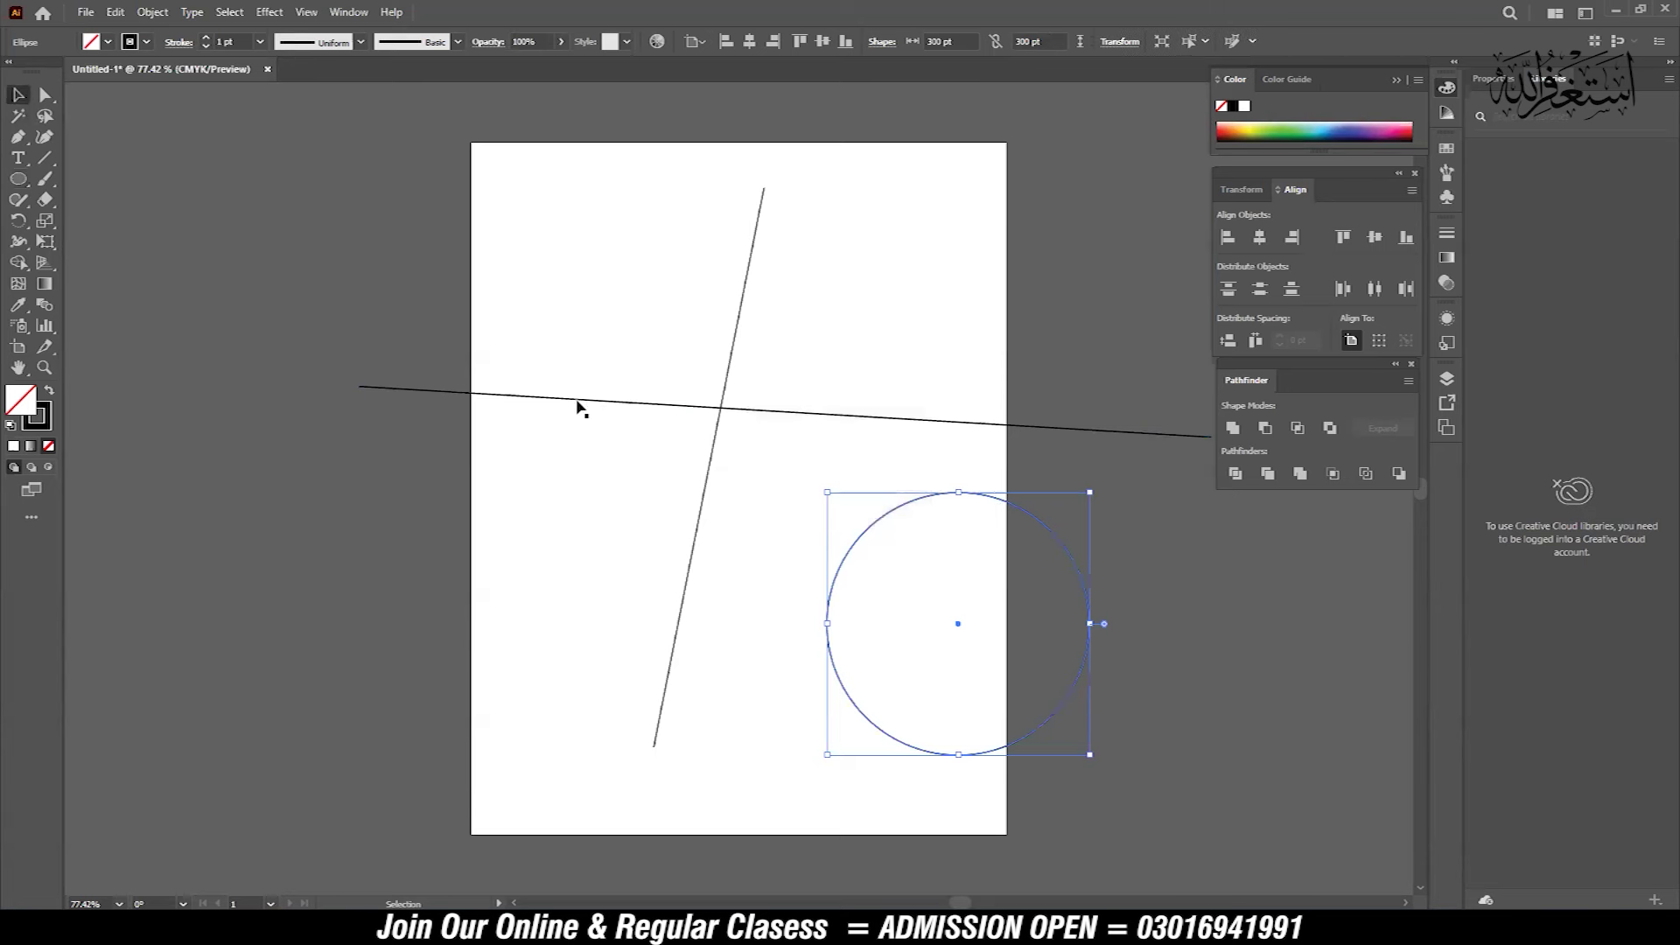
key("Delete")
left_click(17, 178)
left_click(820, 293)
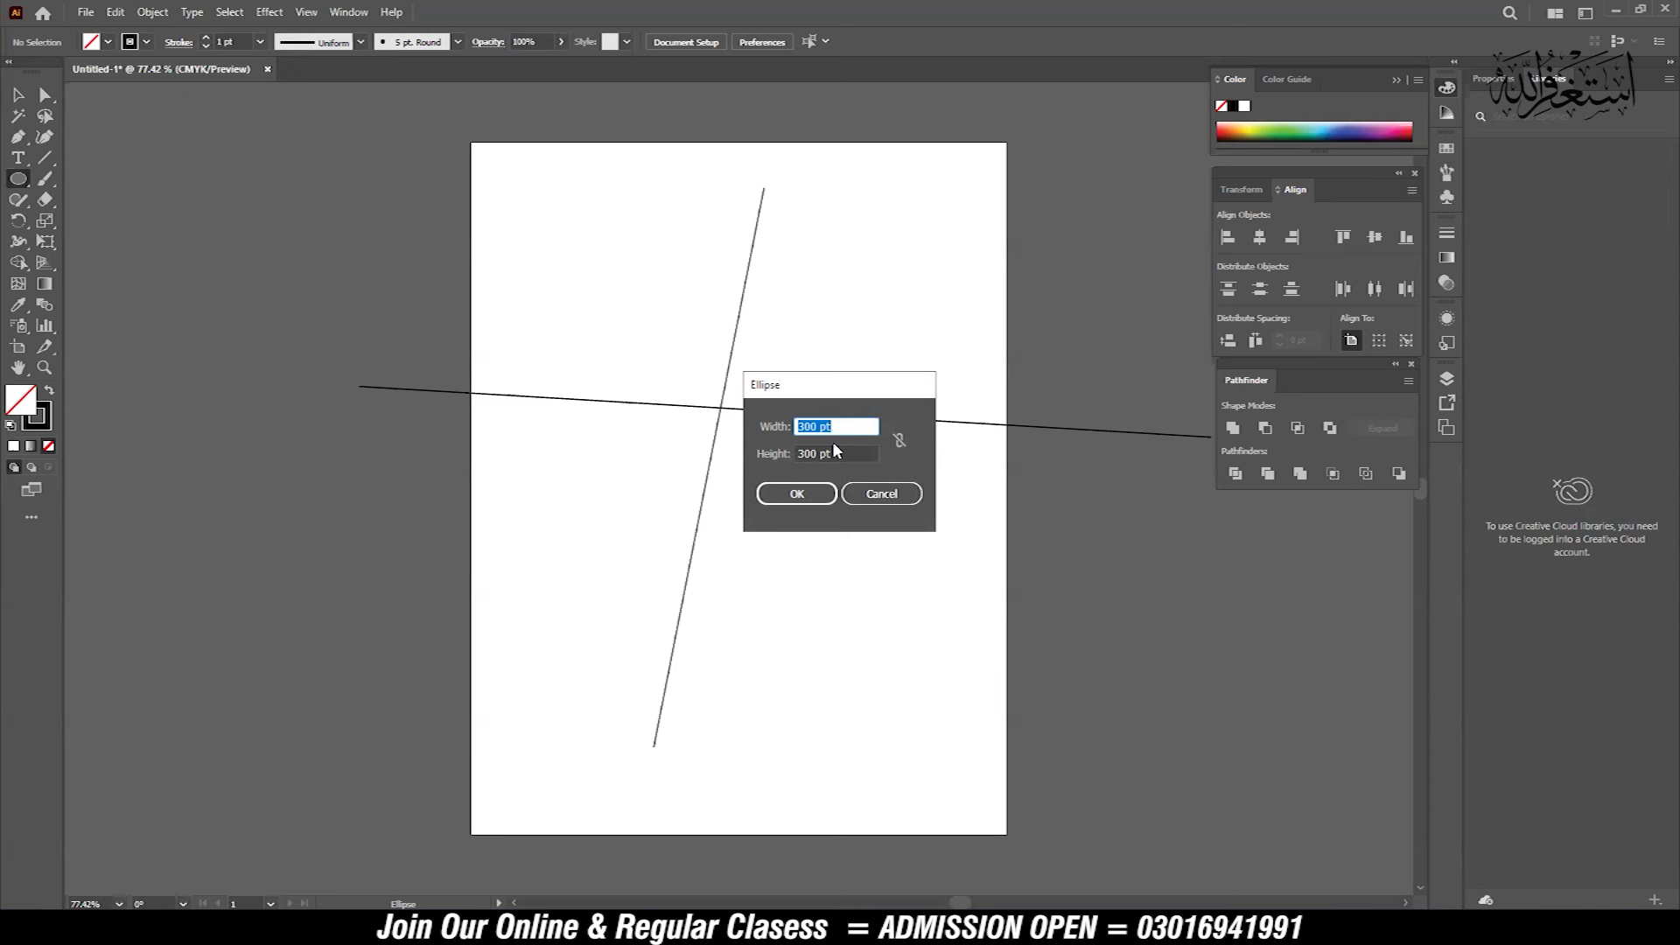
- Cancel the Ellipse dialog and set General units to Inches in the Units preferences
left_click(885, 494)
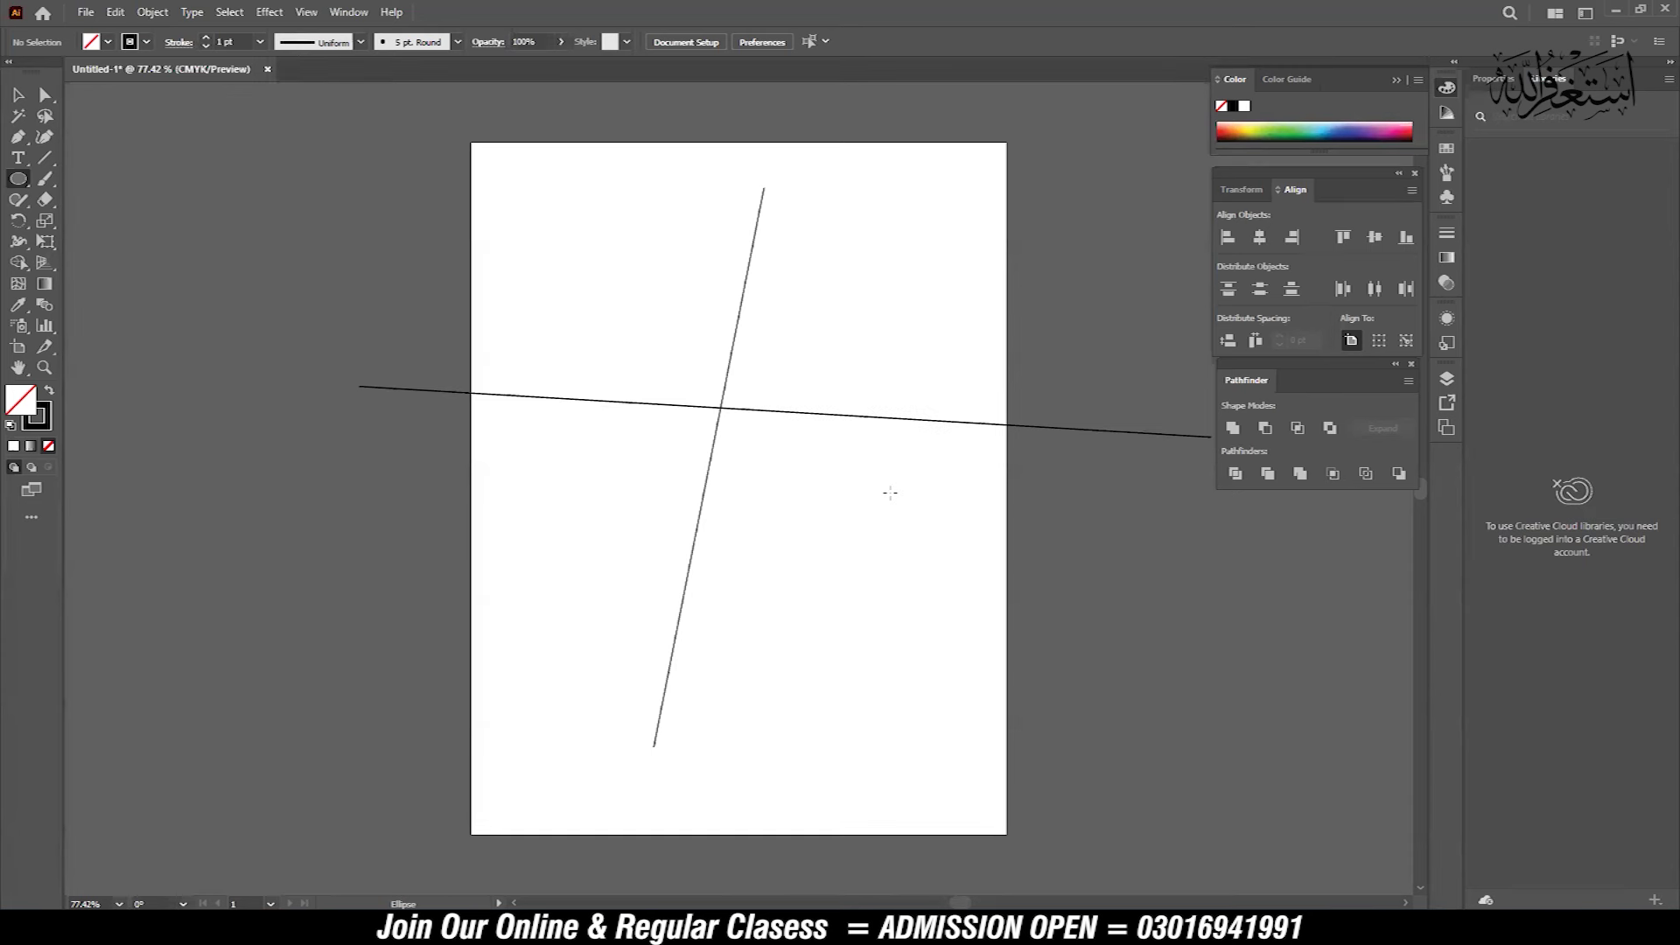
left_click(115, 14)
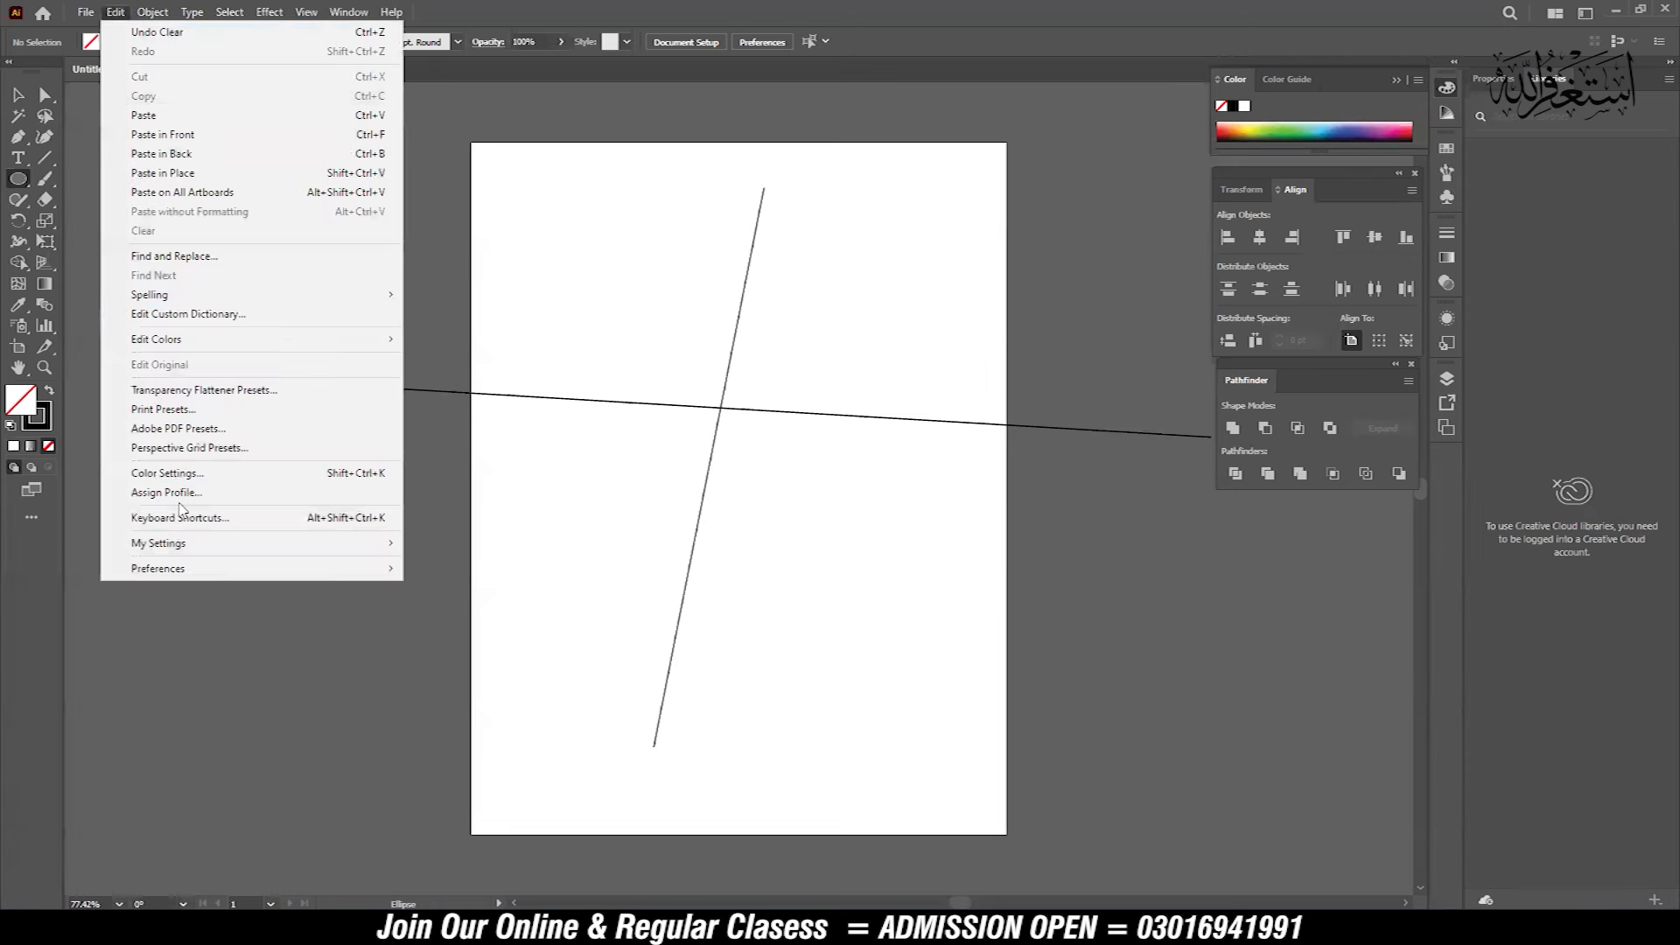
mouse_move(250, 569)
left_click(451, 632)
left_click(777, 147)
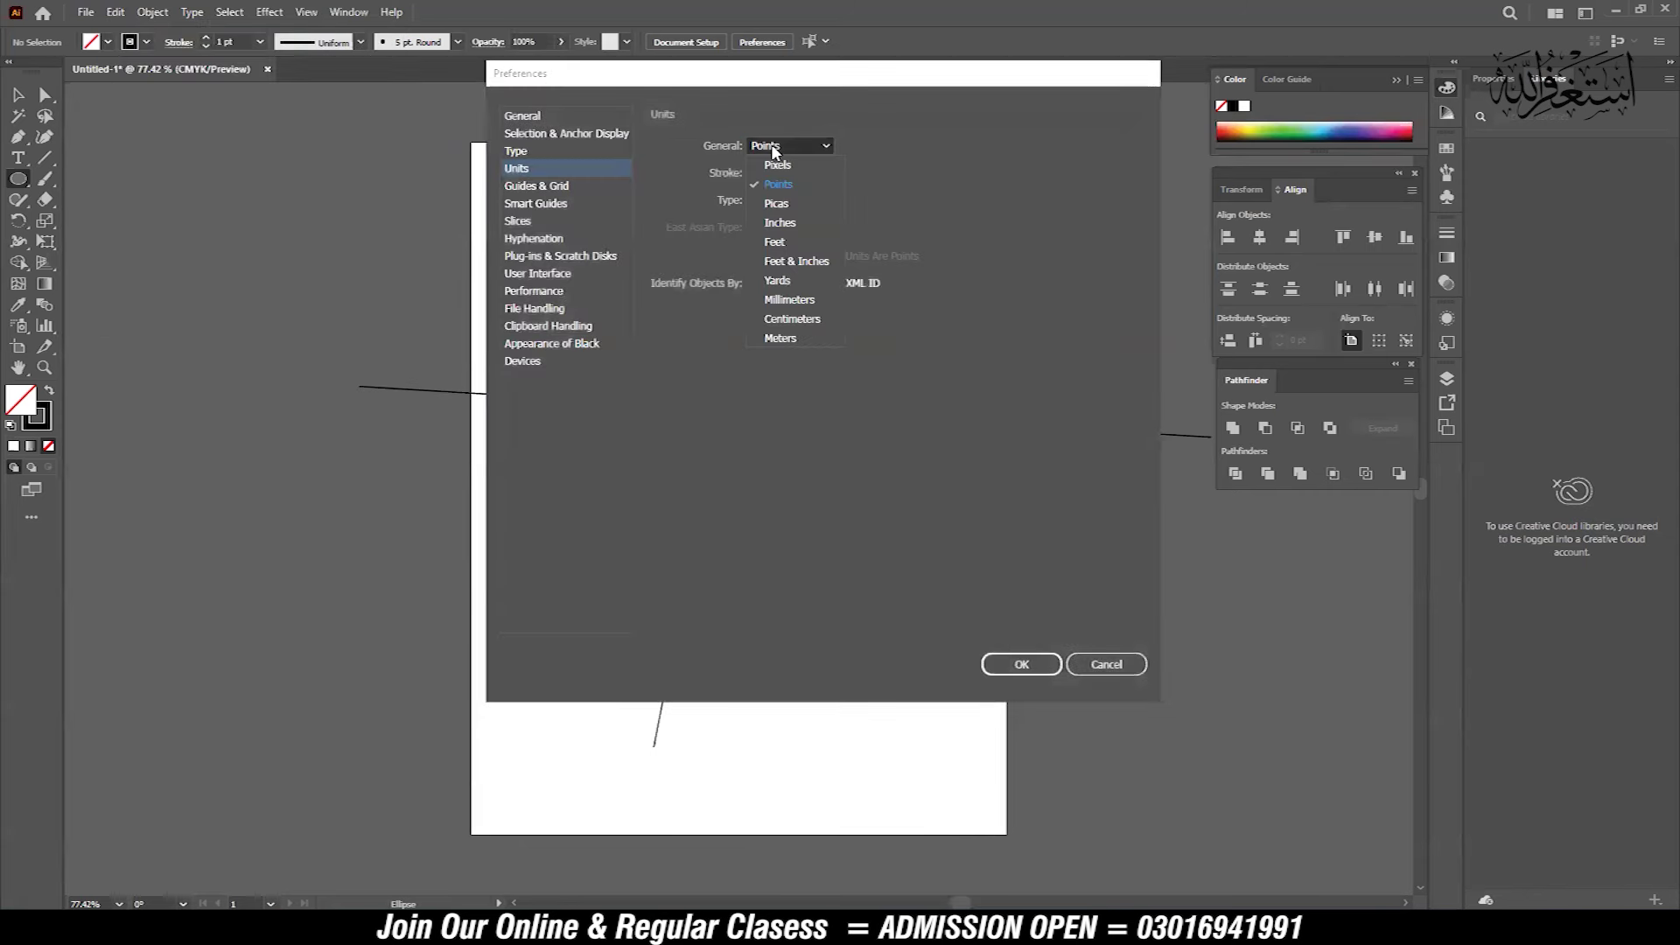
left_click(776, 224)
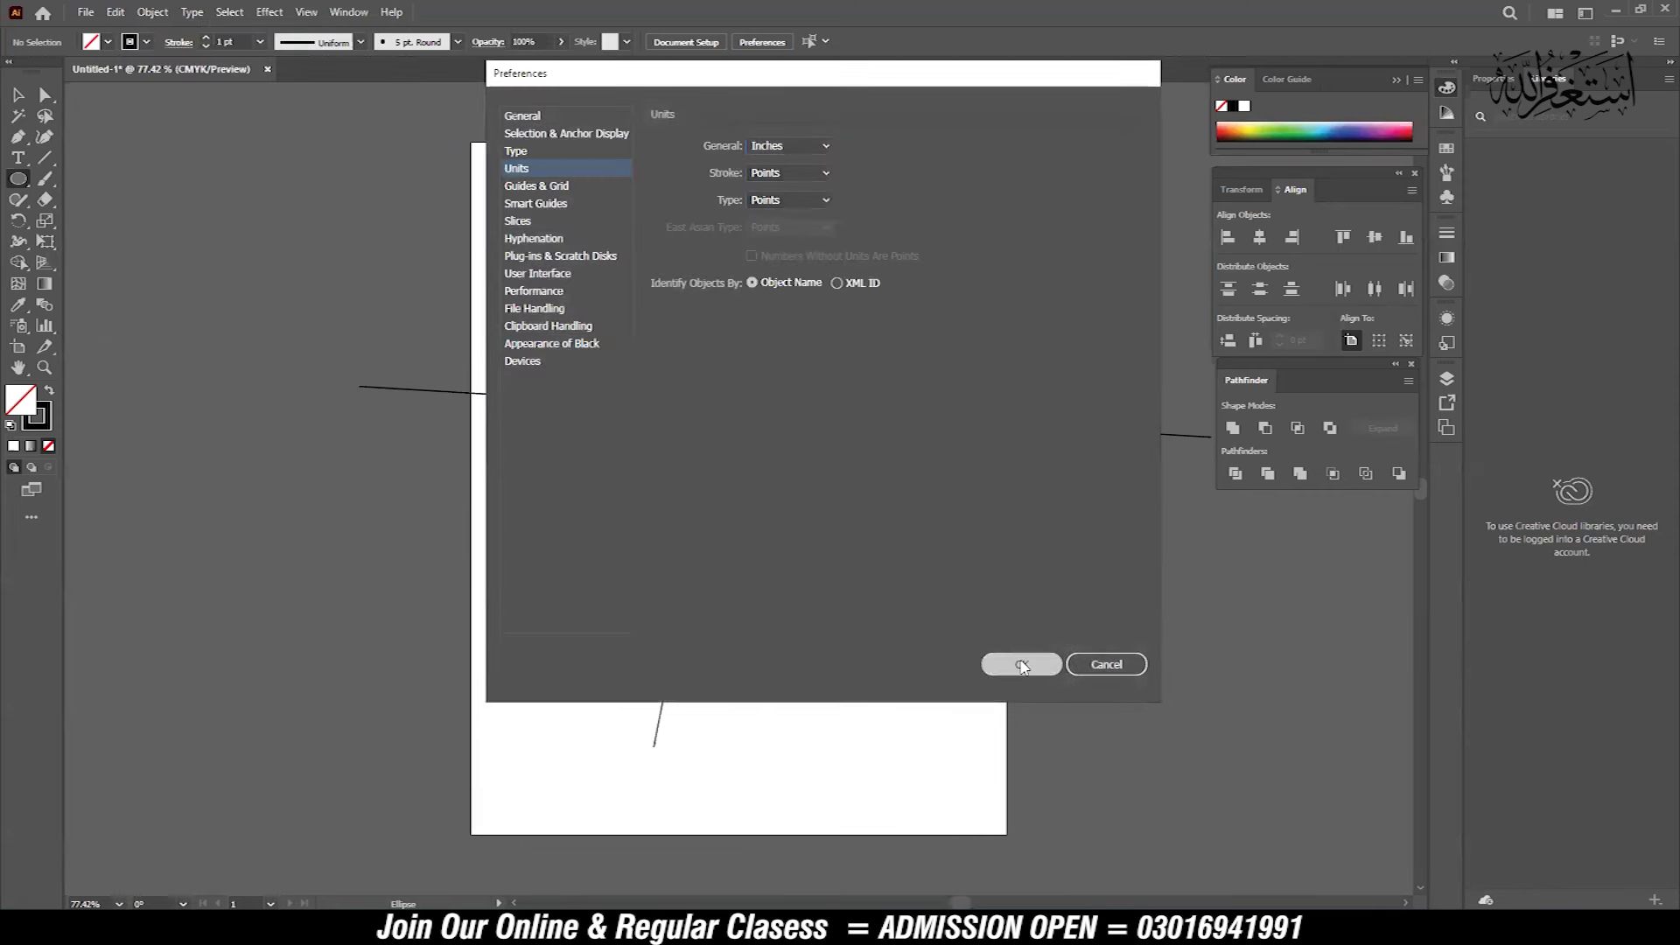
left_click(1020, 665)
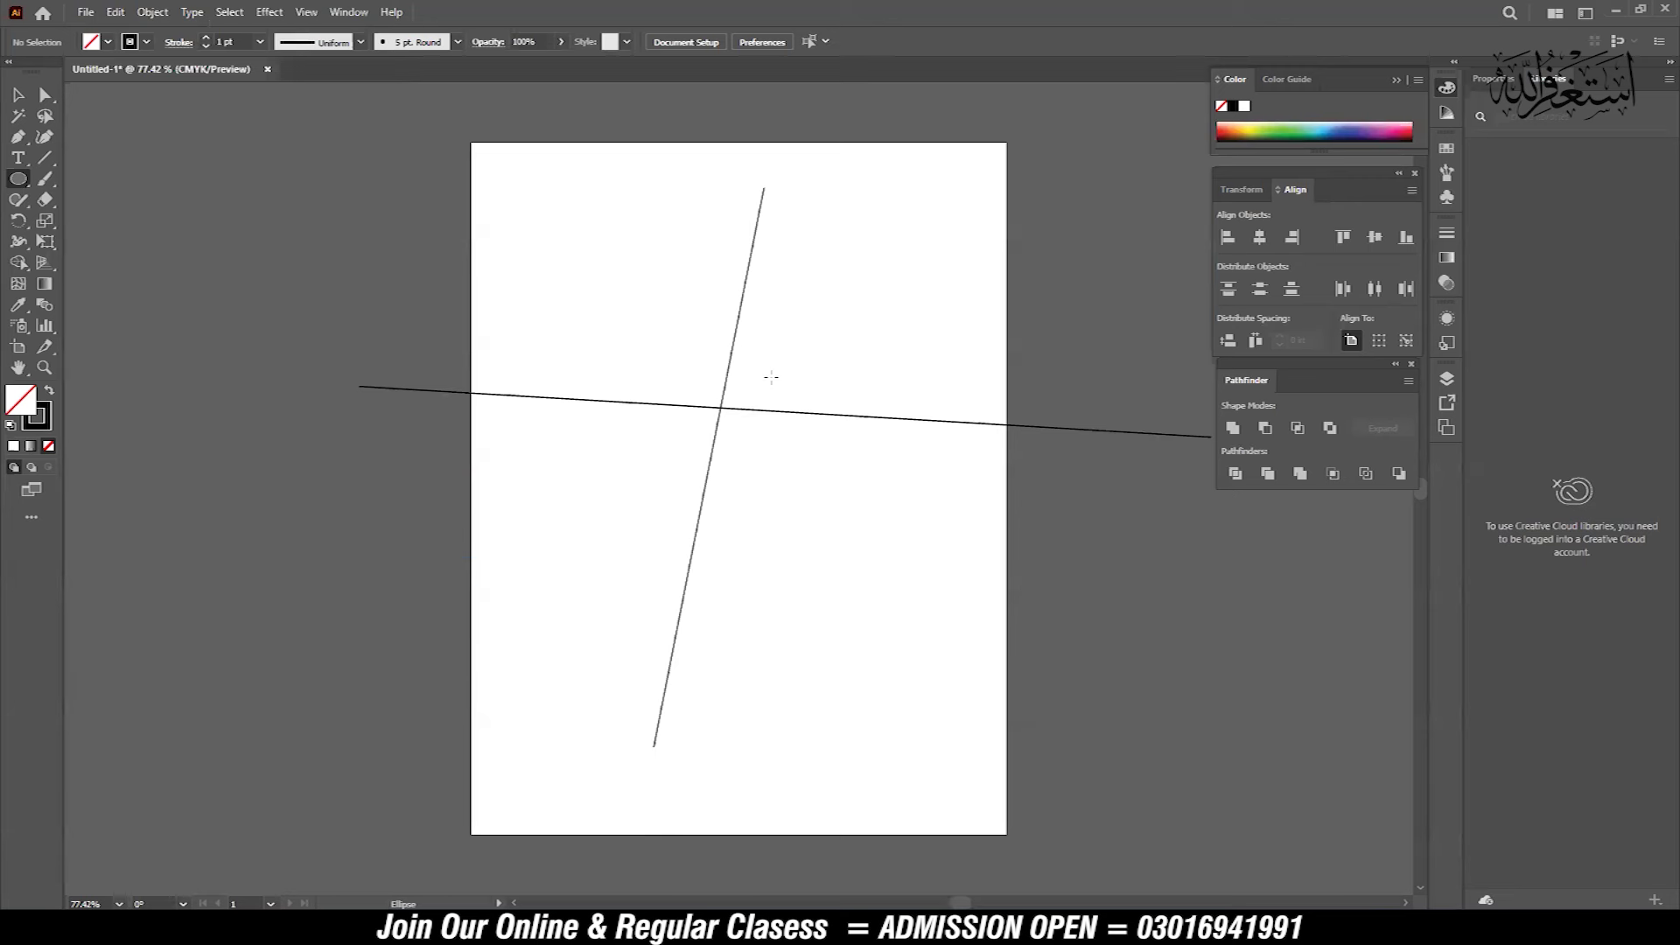
left_click(791, 414)
- Create a 5 in × 5 in circle from the Ellipse dialog
type("5")
key("Tab")
type("5")
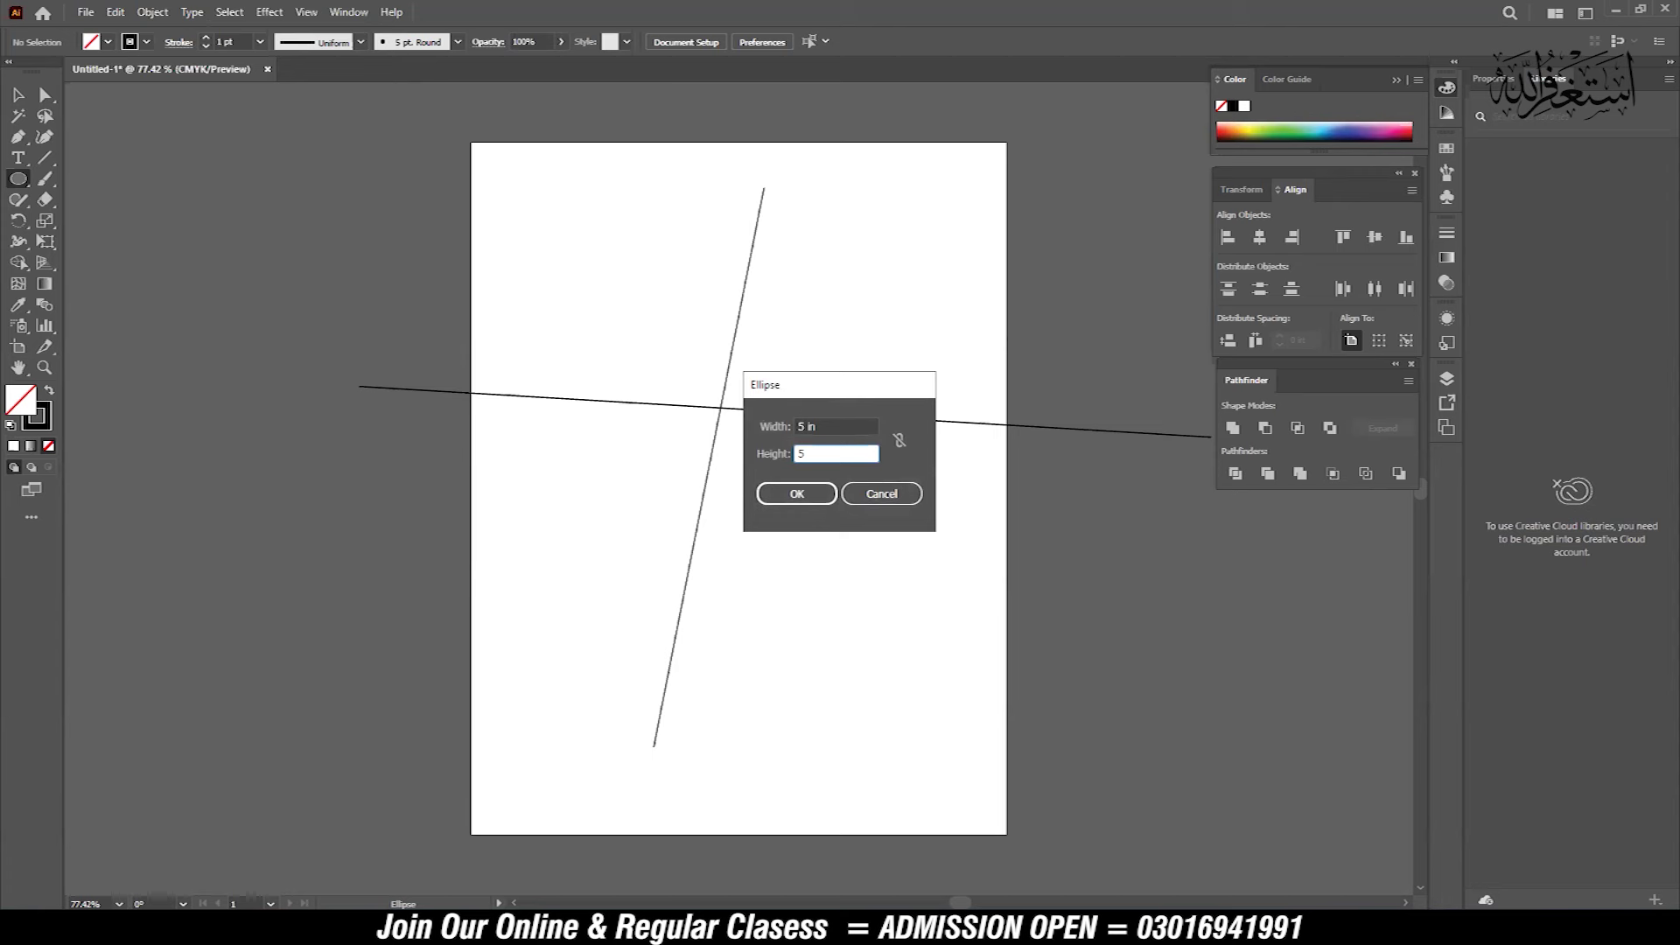
left_click(794, 495)
- Drag the 5 in circle around until it sits centred over the crossing lines
left_click(34, 94)
mouse_move(1022, 405)
left_mouse_down()
mouse_move(760, 442)
mouse_move(698, 288)
left_mouse_up()
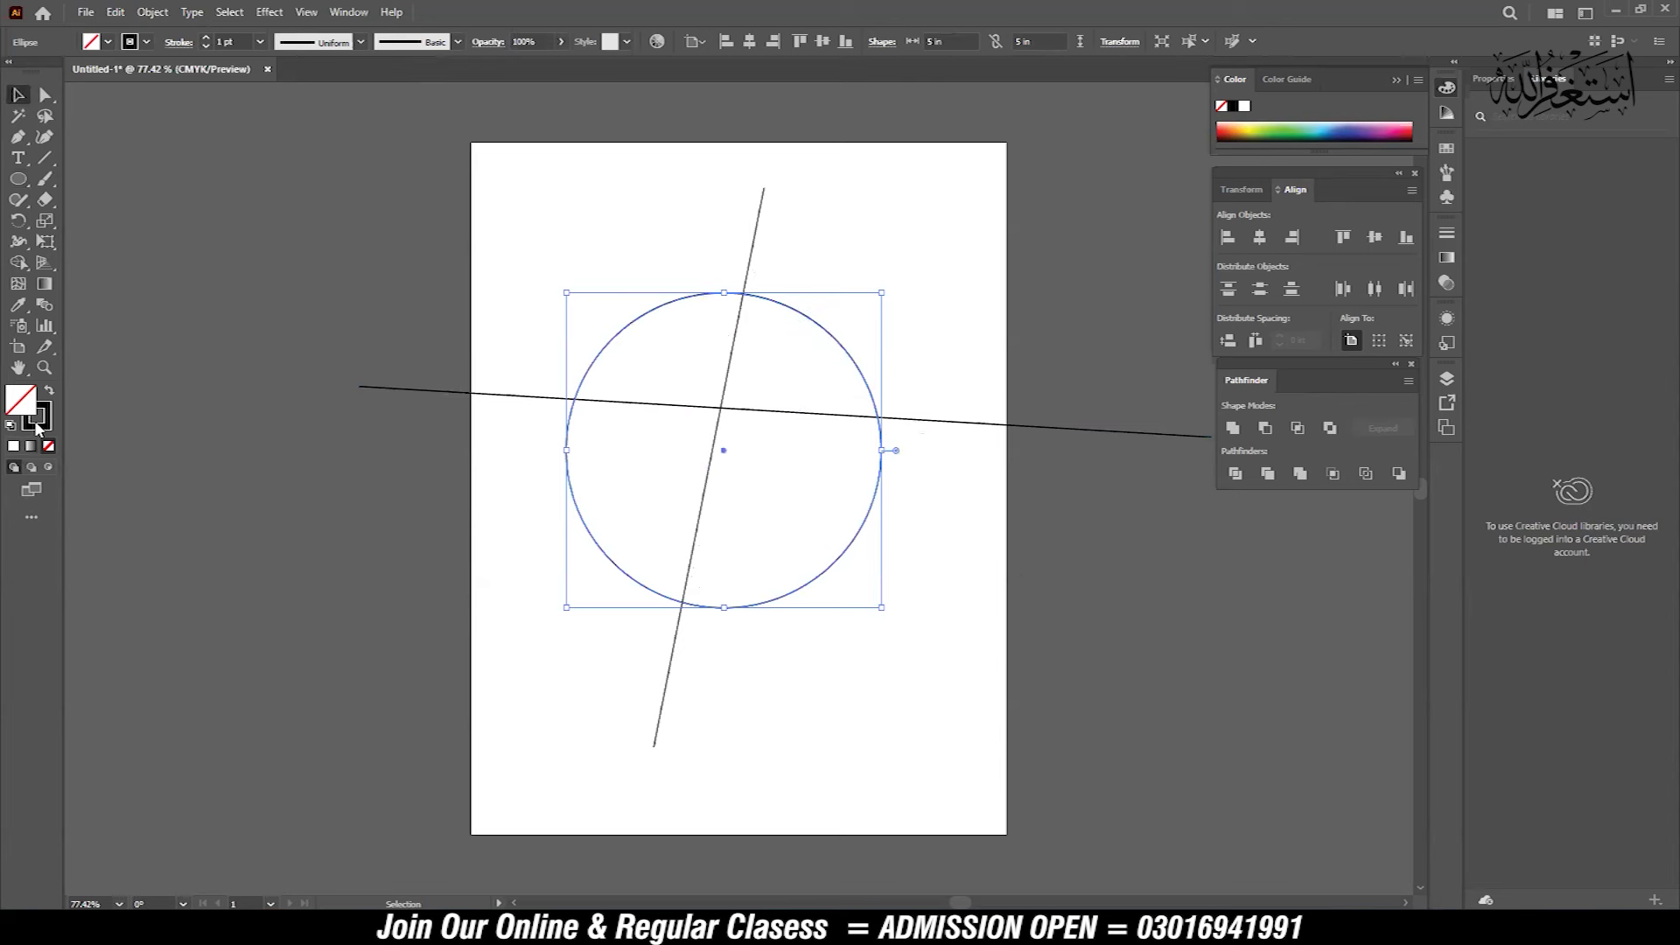
left_click_drag(814, 321, 917, 291)
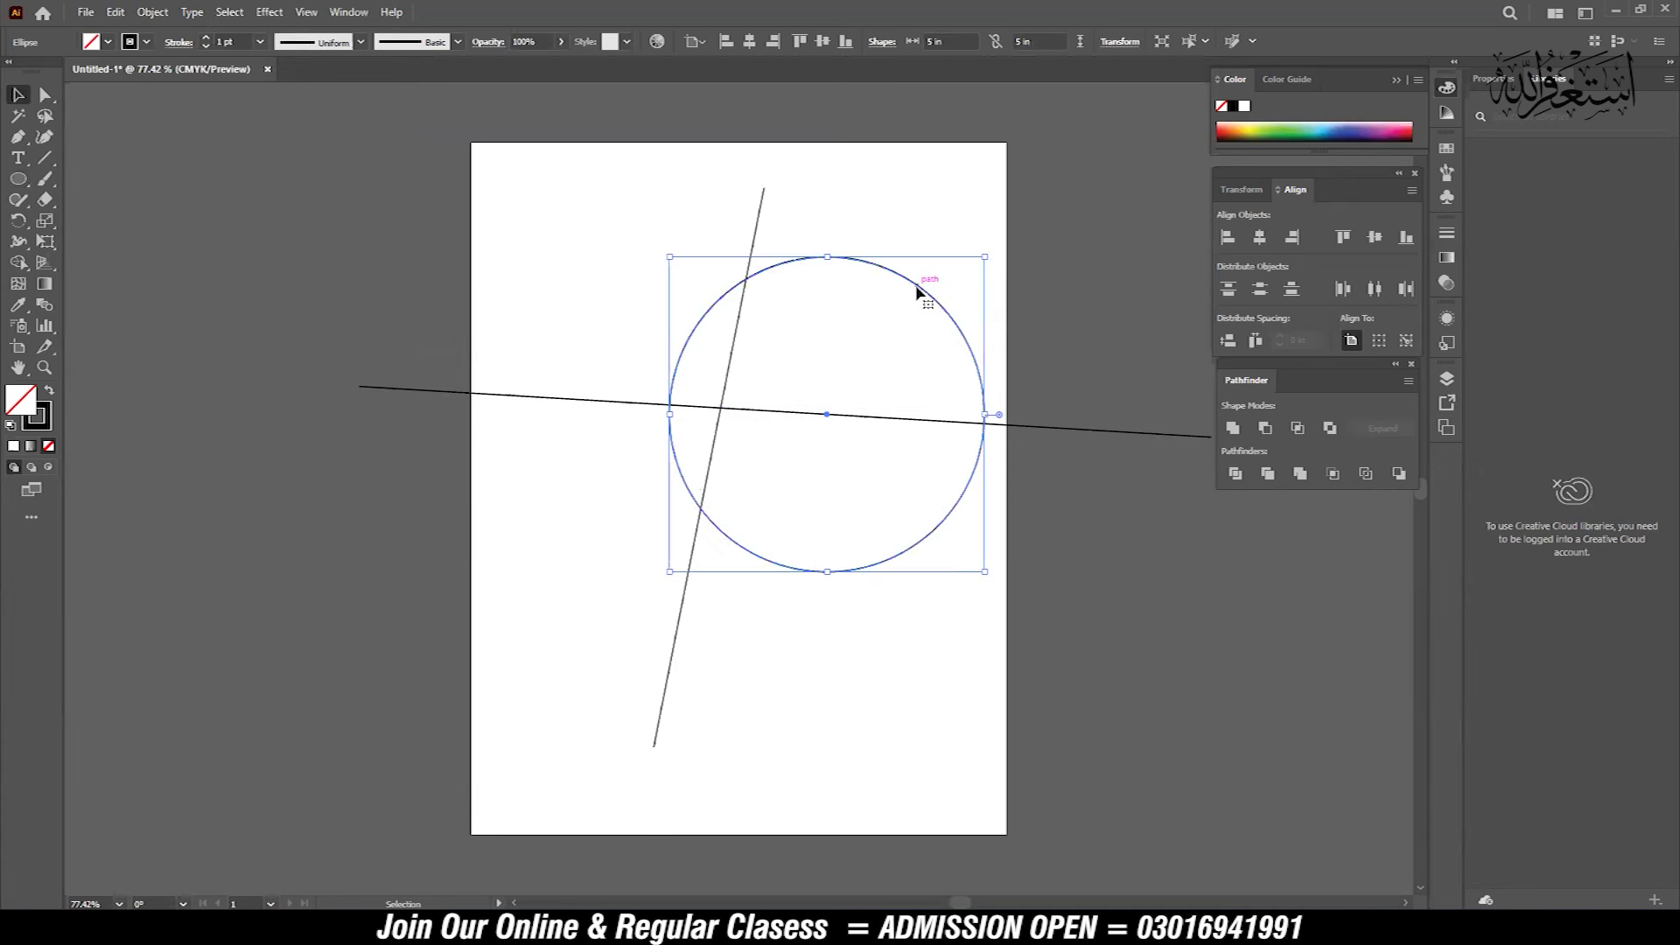
left_click_drag(918, 291, 863, 305)
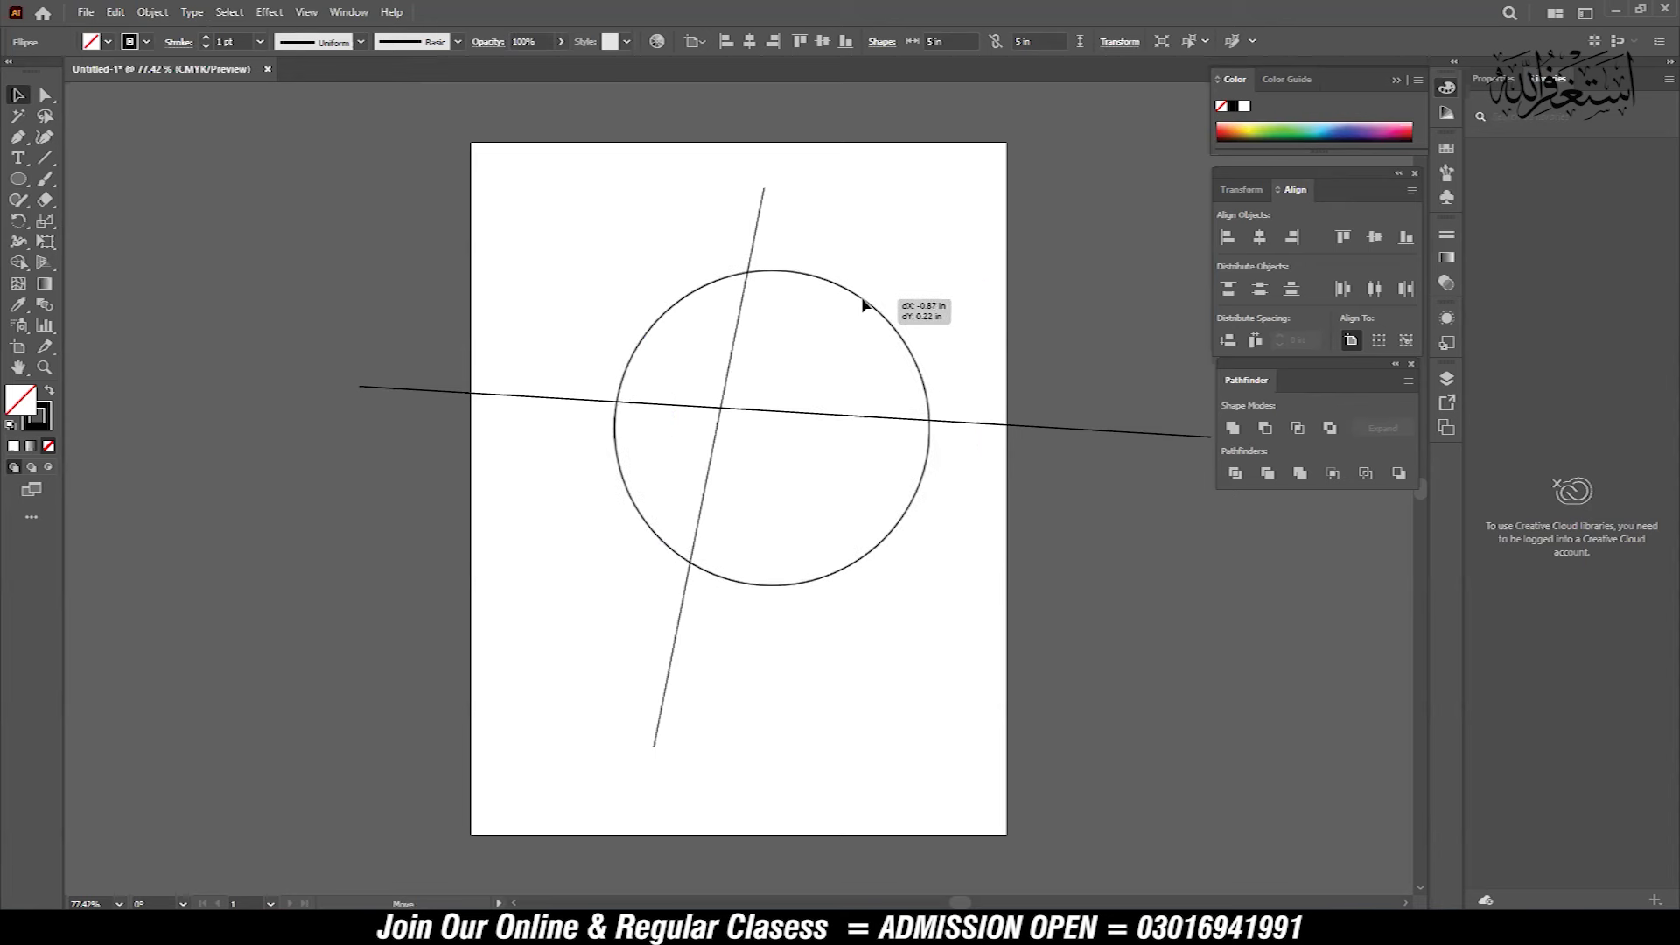
left_click_drag(863, 305, 863, 305)
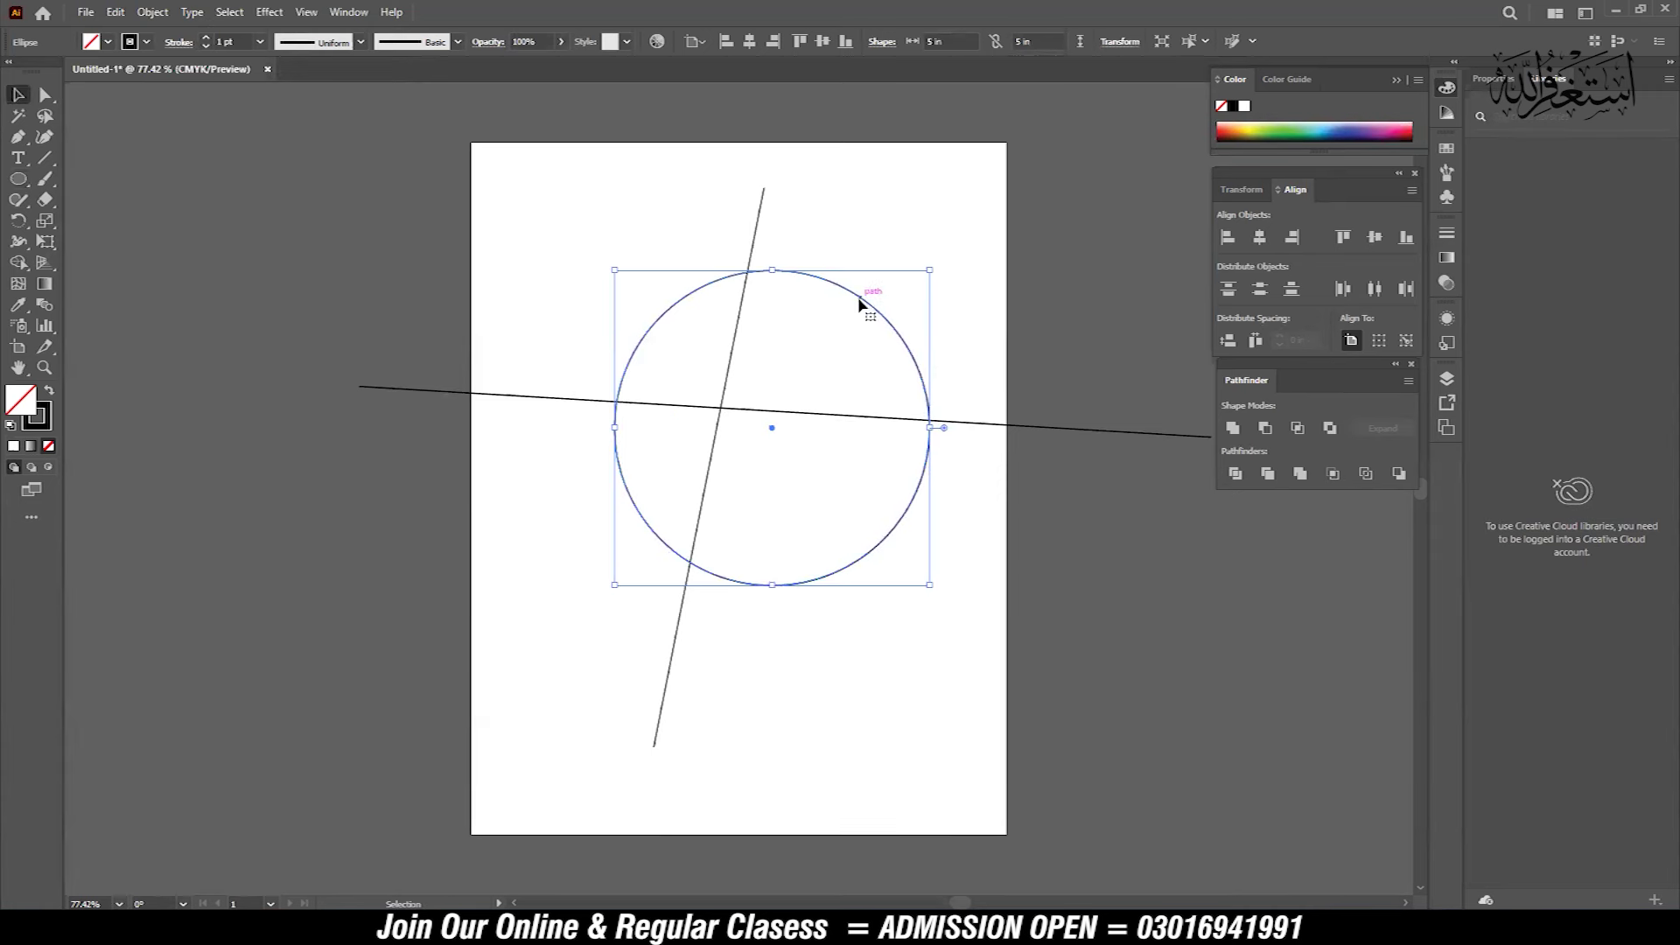
- Give the circle an orange-red stroke and no fill using the control bar swatches
left_click(106, 42)
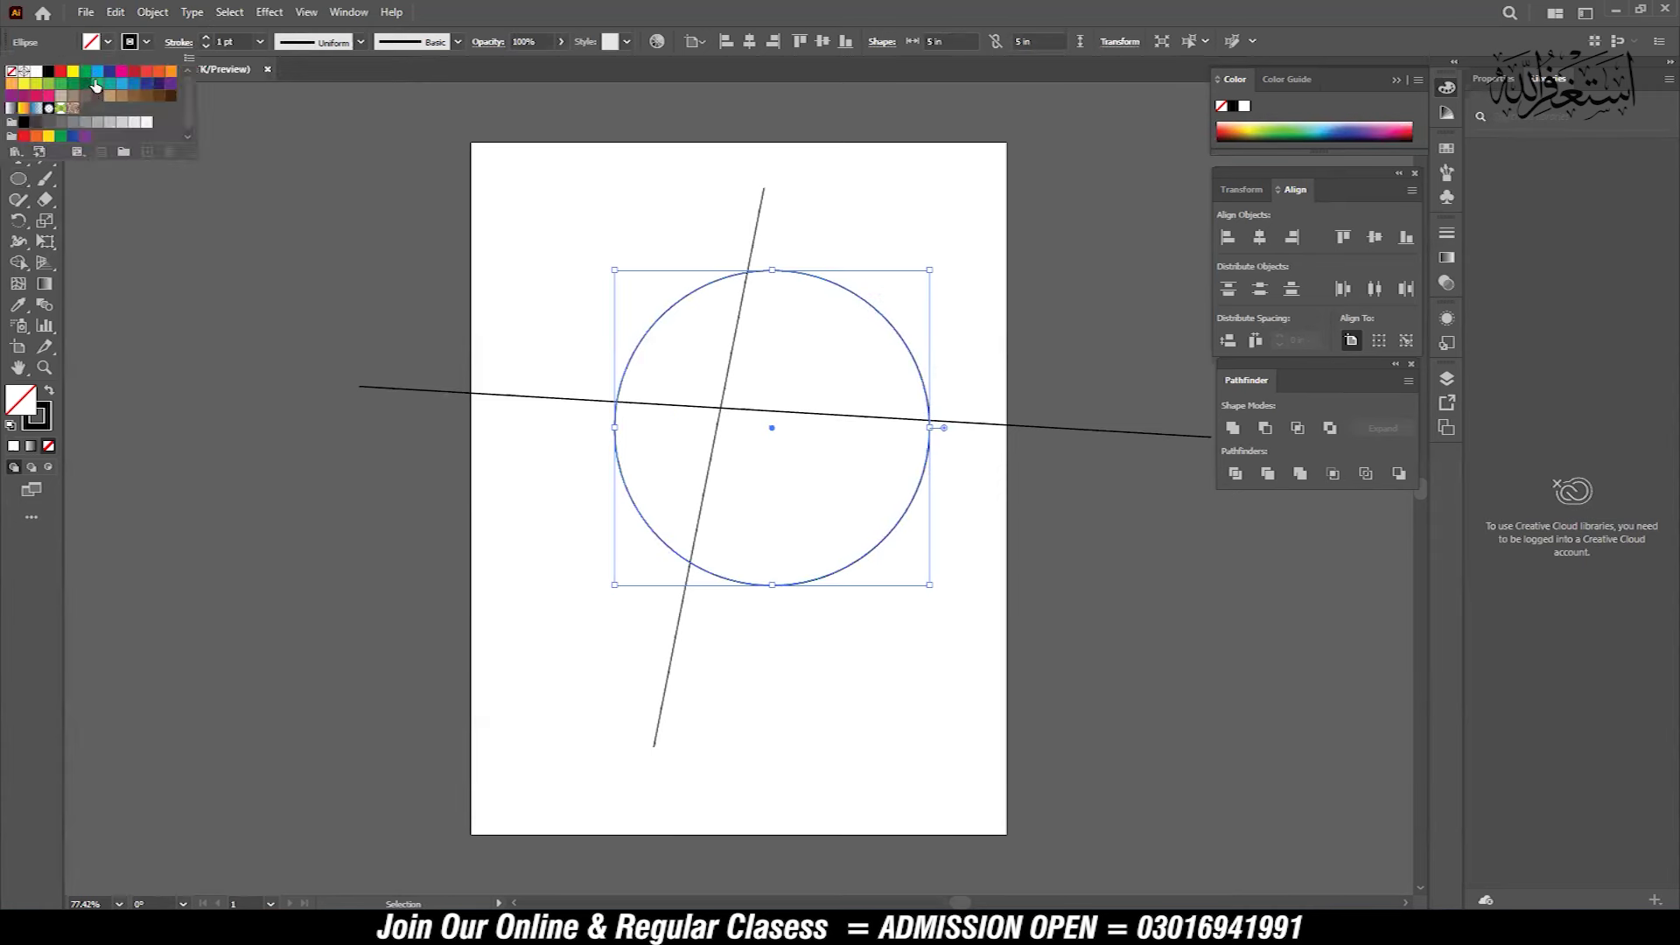
left_click(98, 71)
left_click(60, 73)
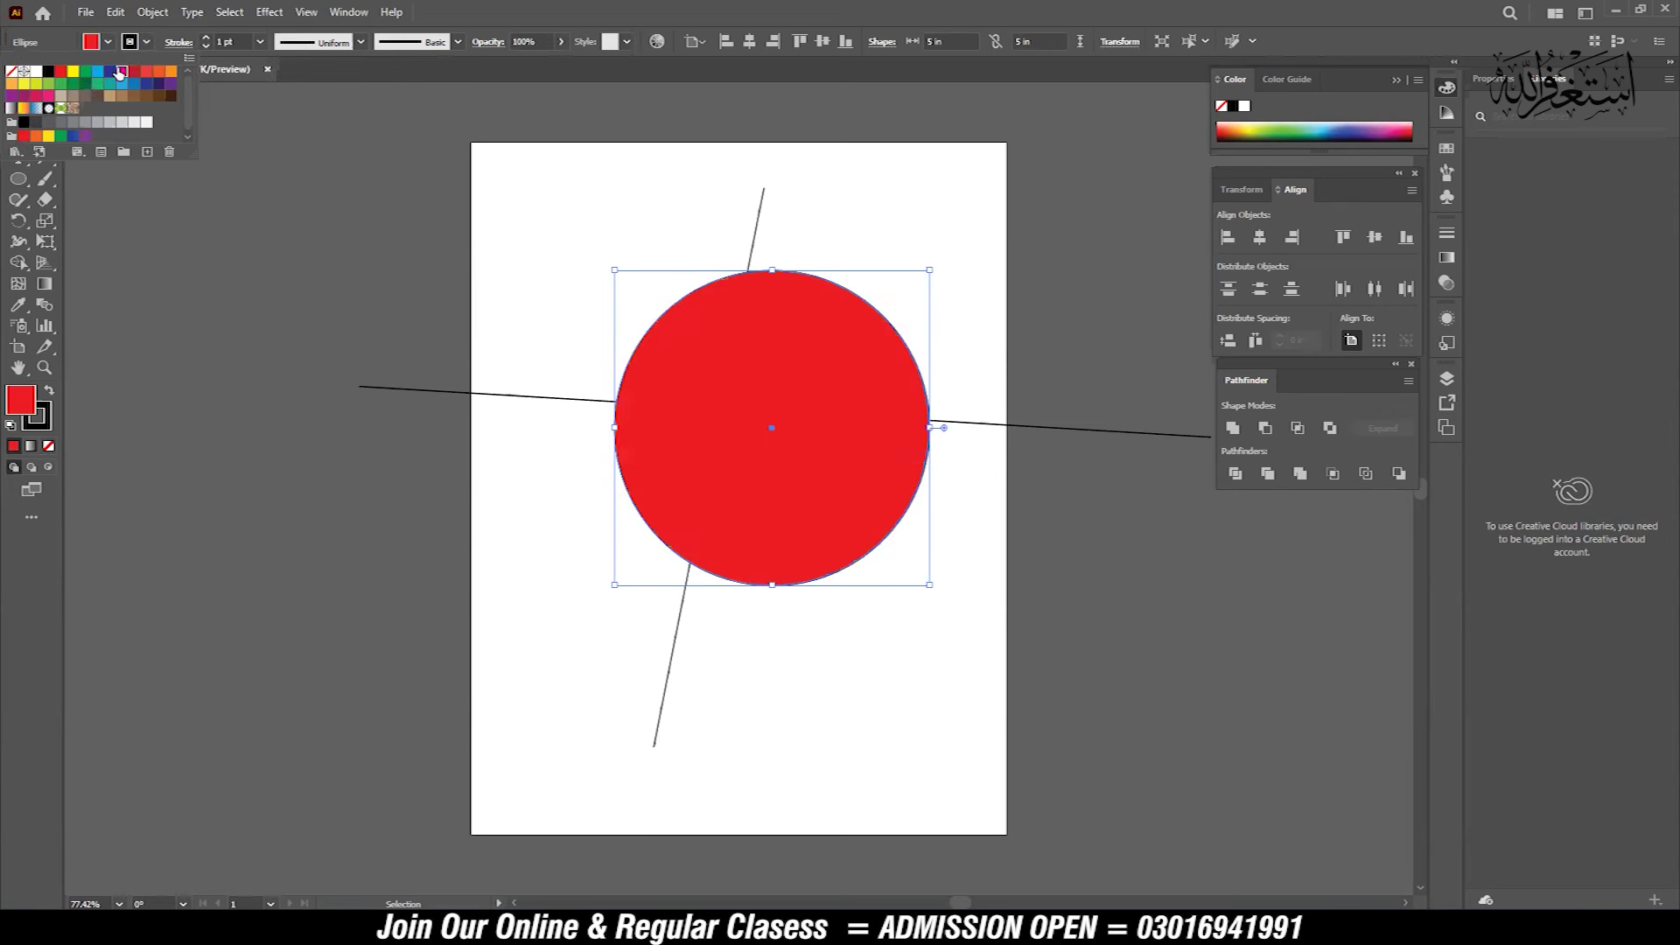
left_click(159, 72, "shift")
left_click(110, 44)
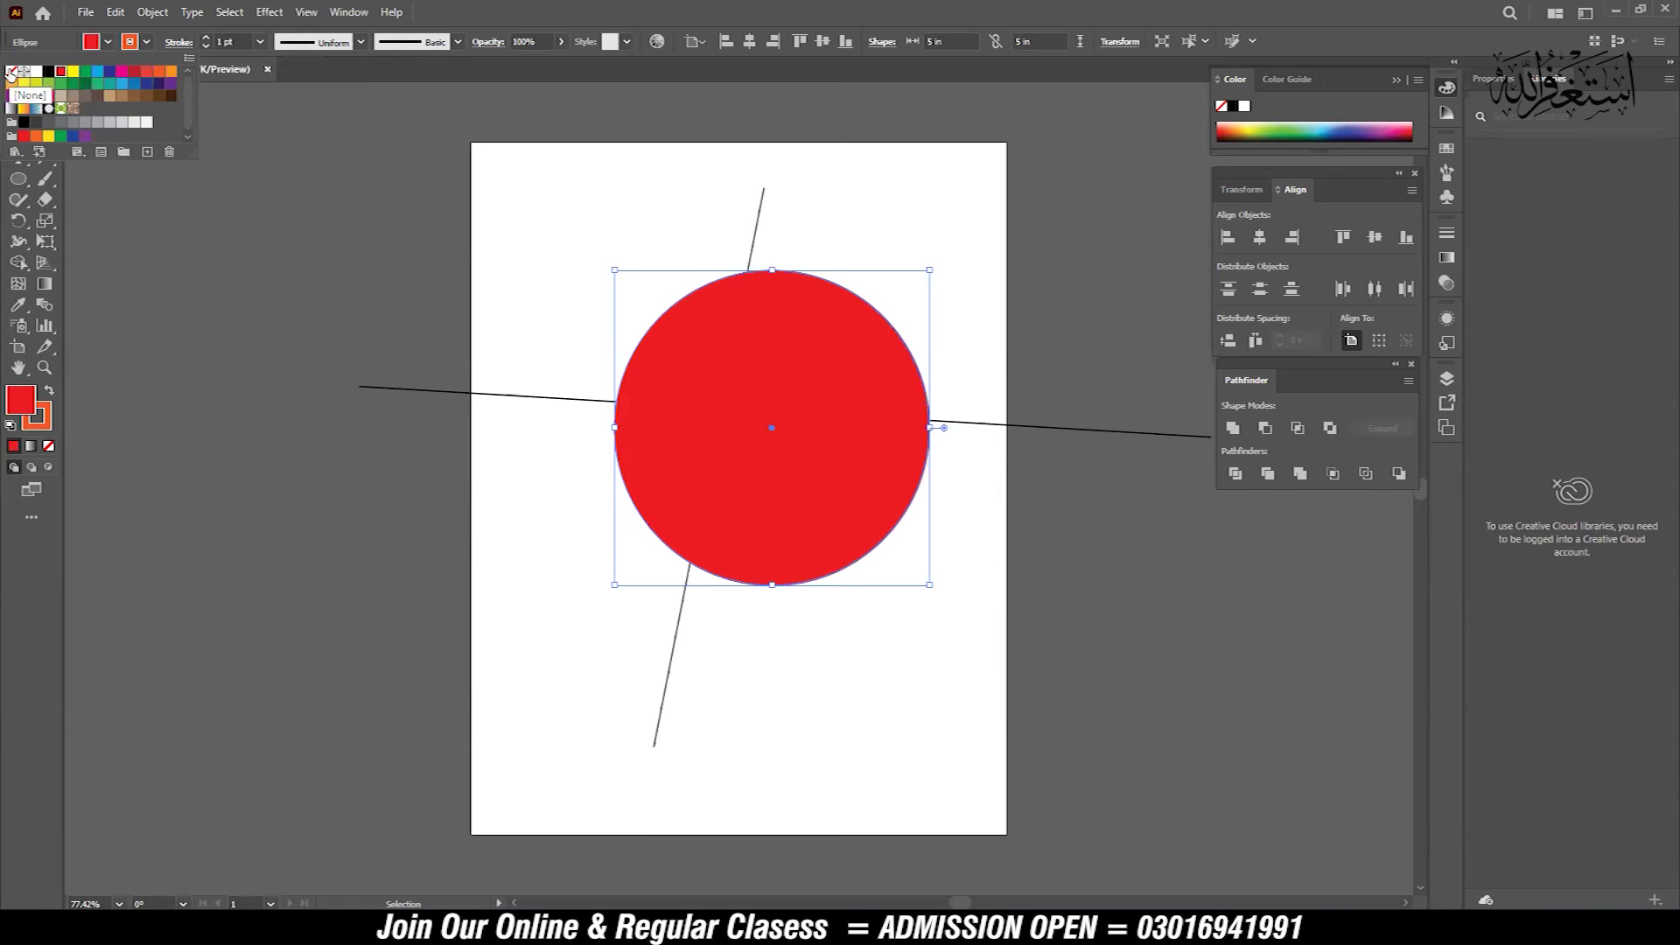
left_click(11, 73)
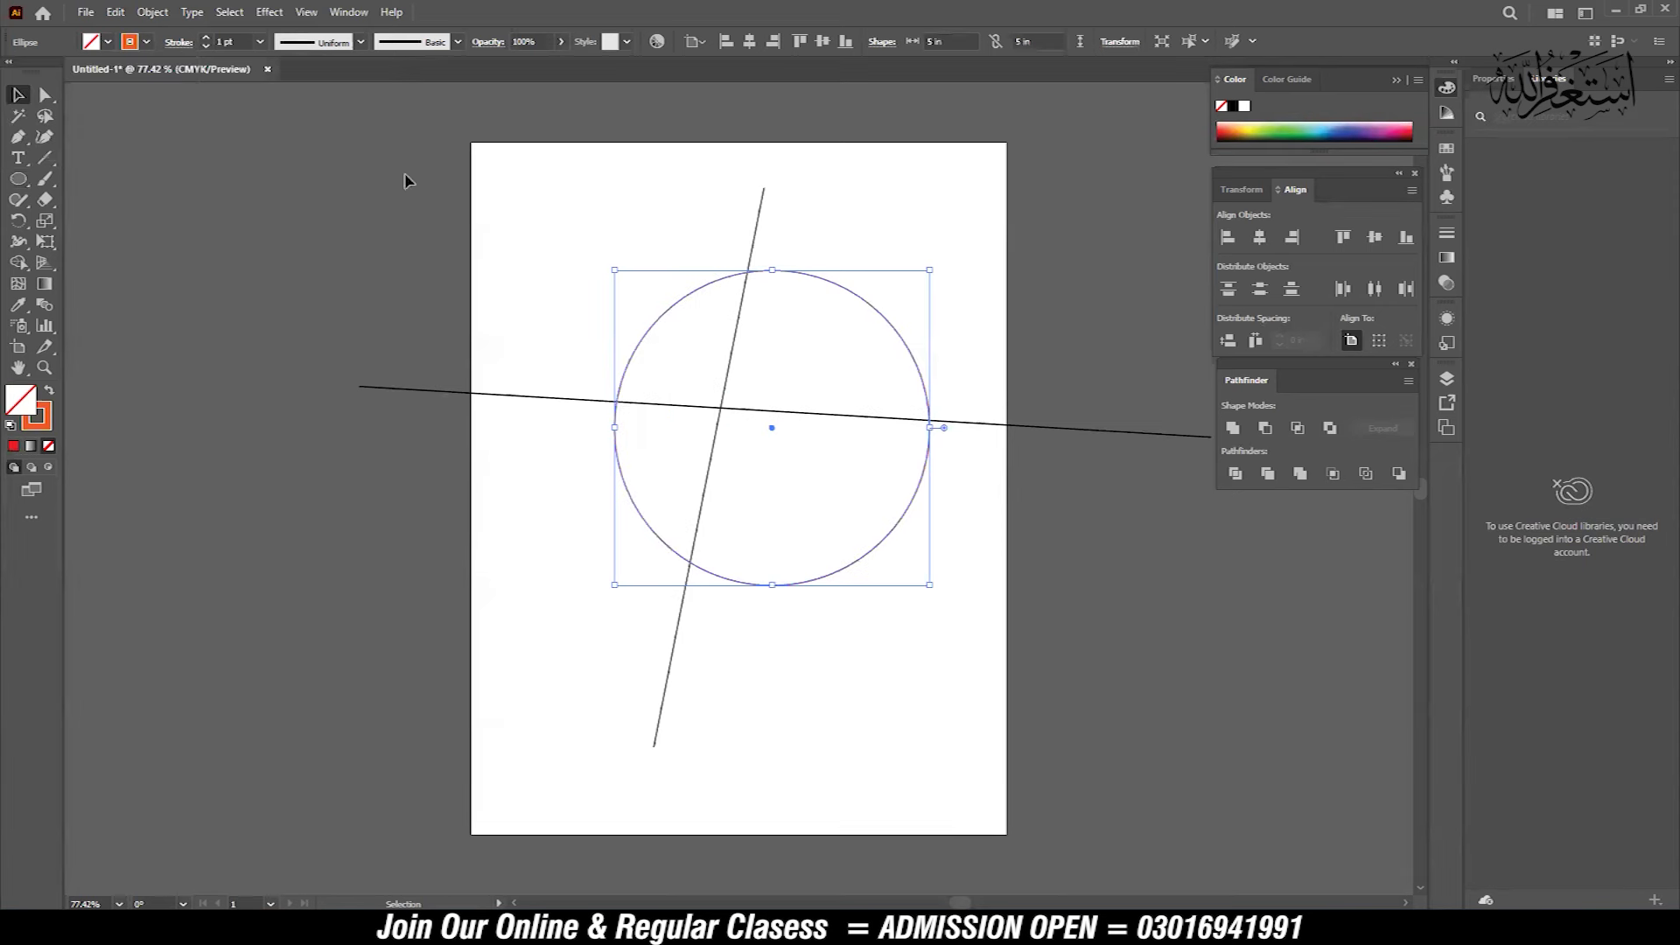
- Drag the 5 in circle so it sits centred on the two lines' crossing
left_click(17, 98)
left_click(556, 176)
mouse_move(898, 329)
left_mouse_down()
mouse_move(813, 328)
mouse_move(846, 307)
left_mouse_up()
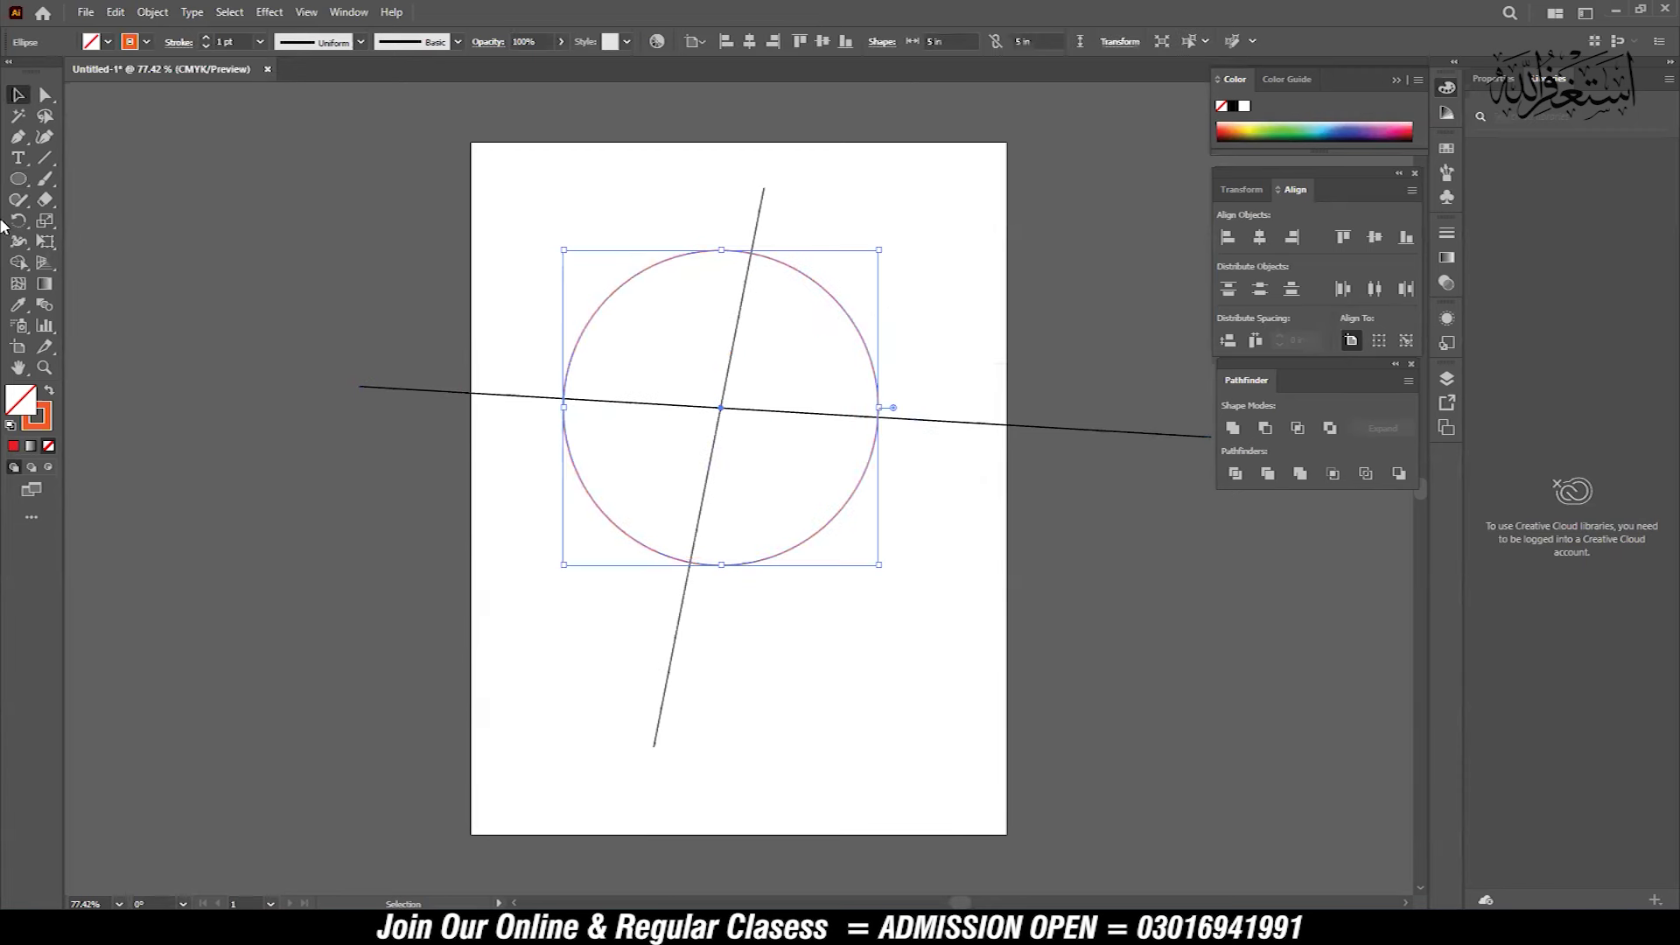
left_click(17, 181)
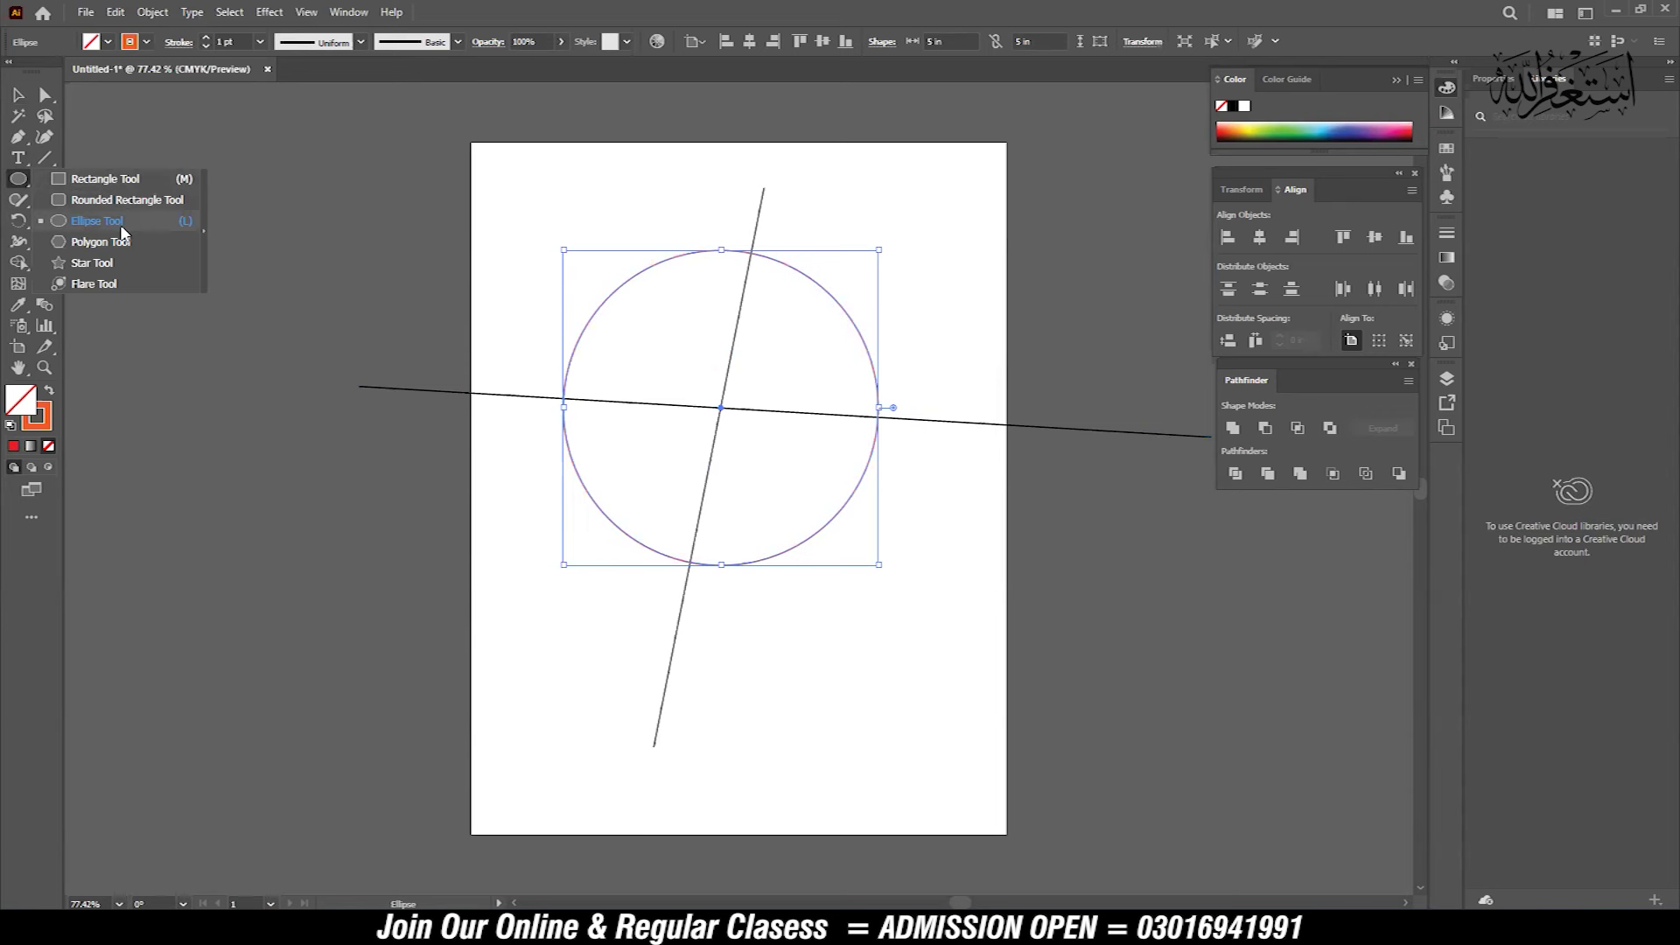
key("v")
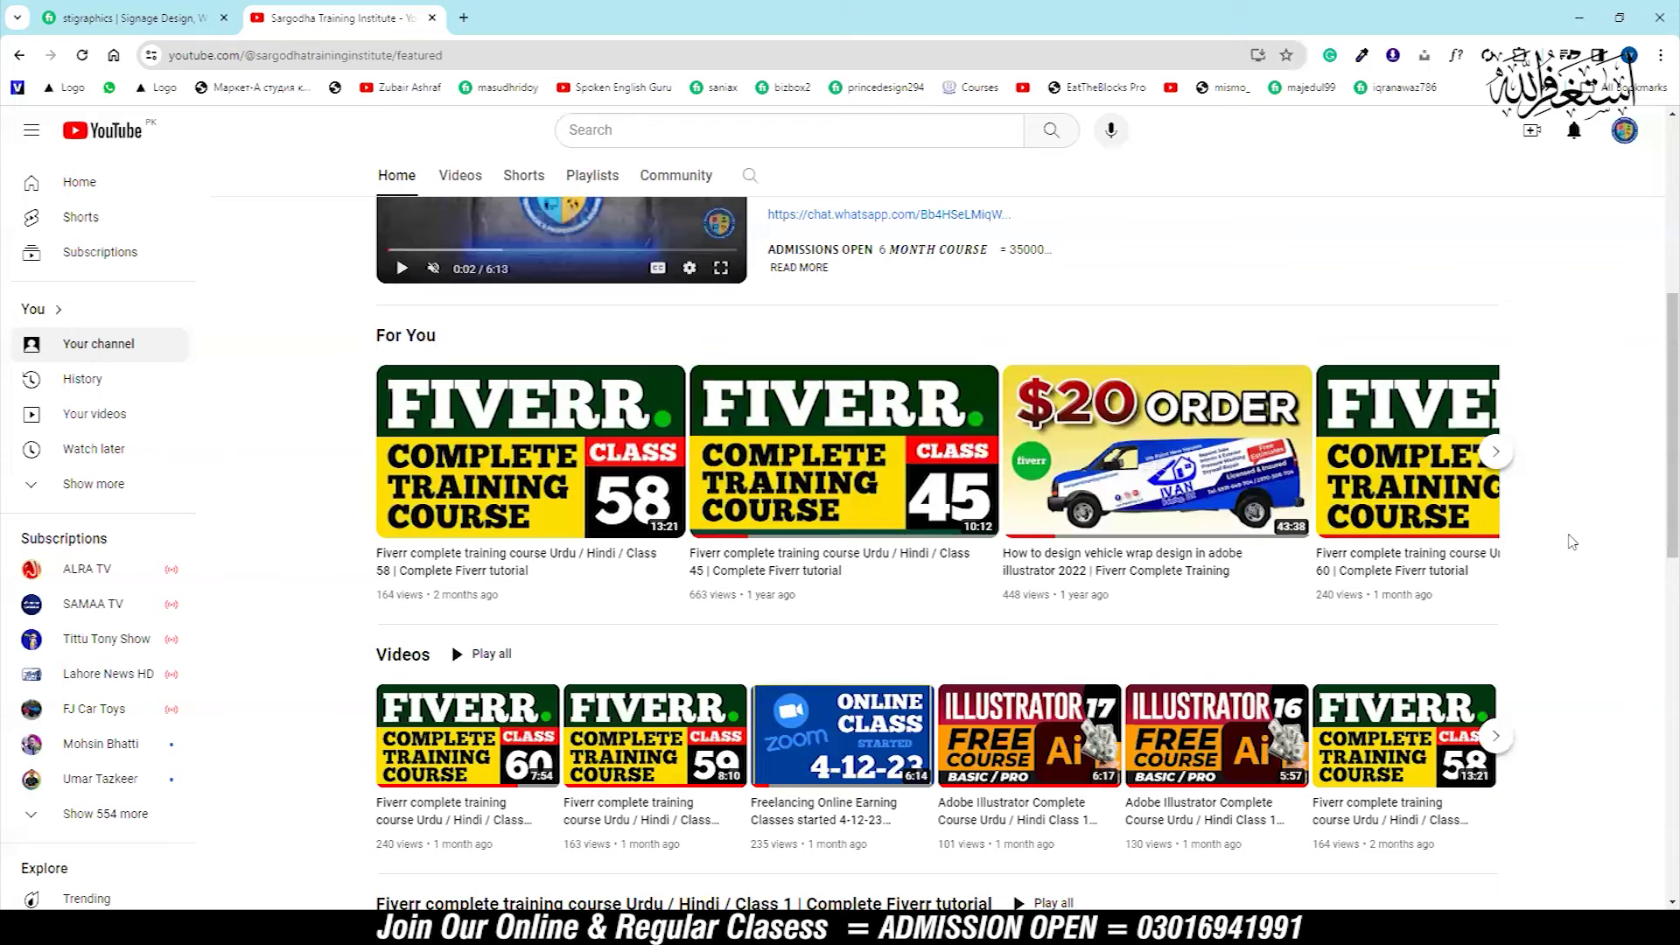
scroll(1572, 536, "up", 5)
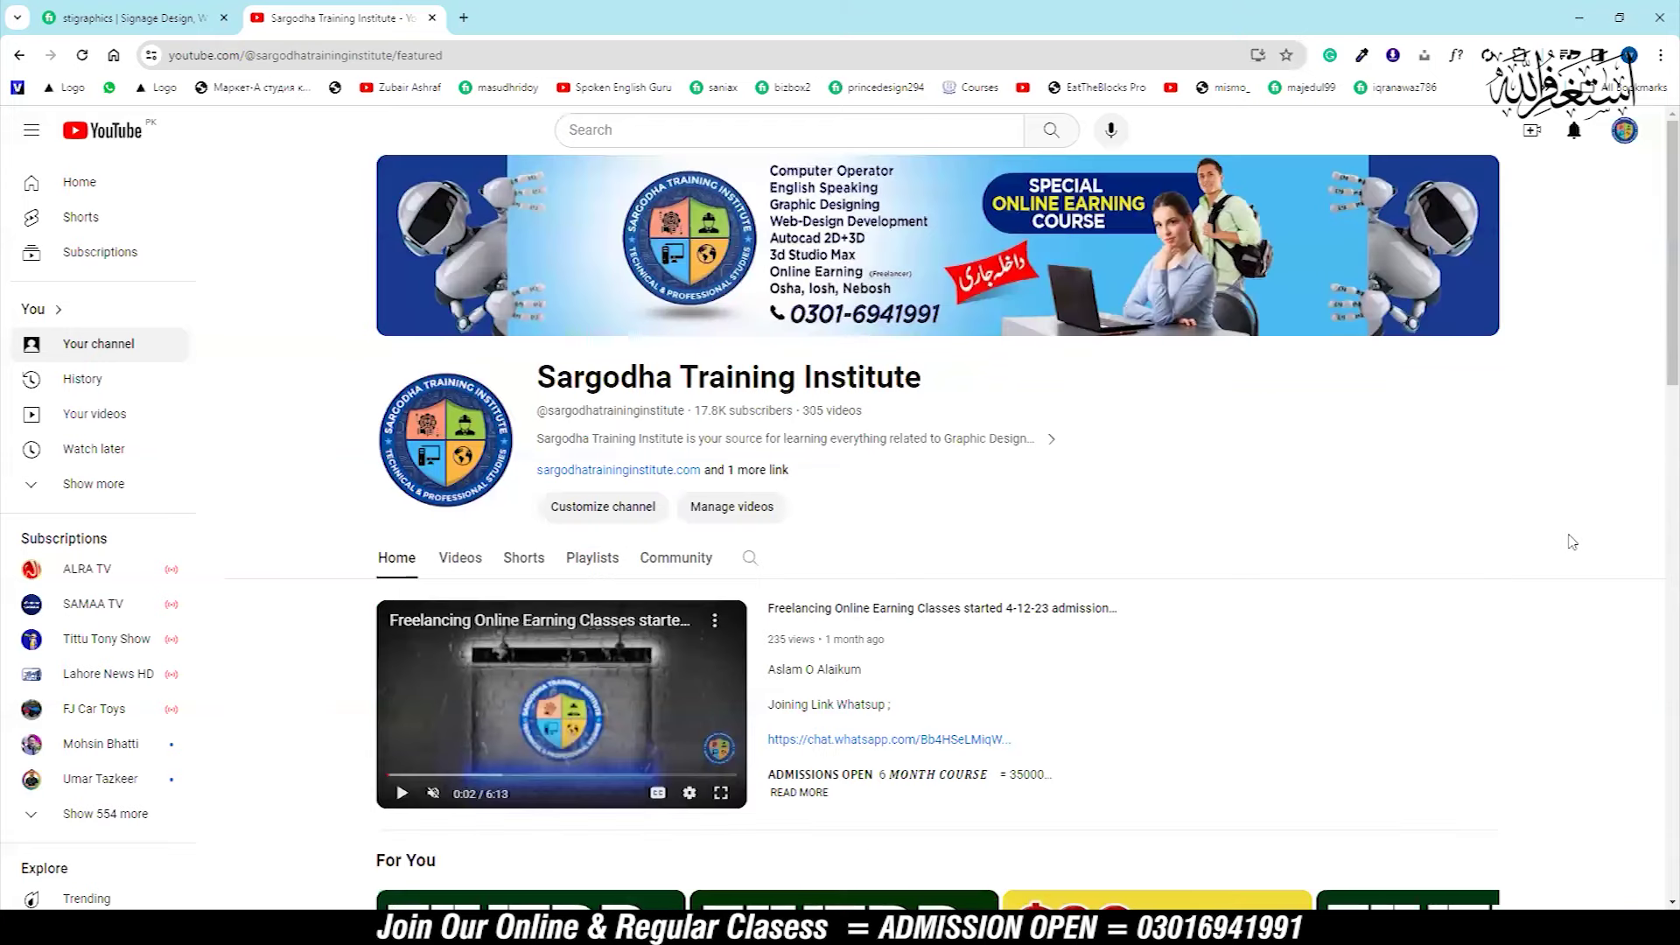